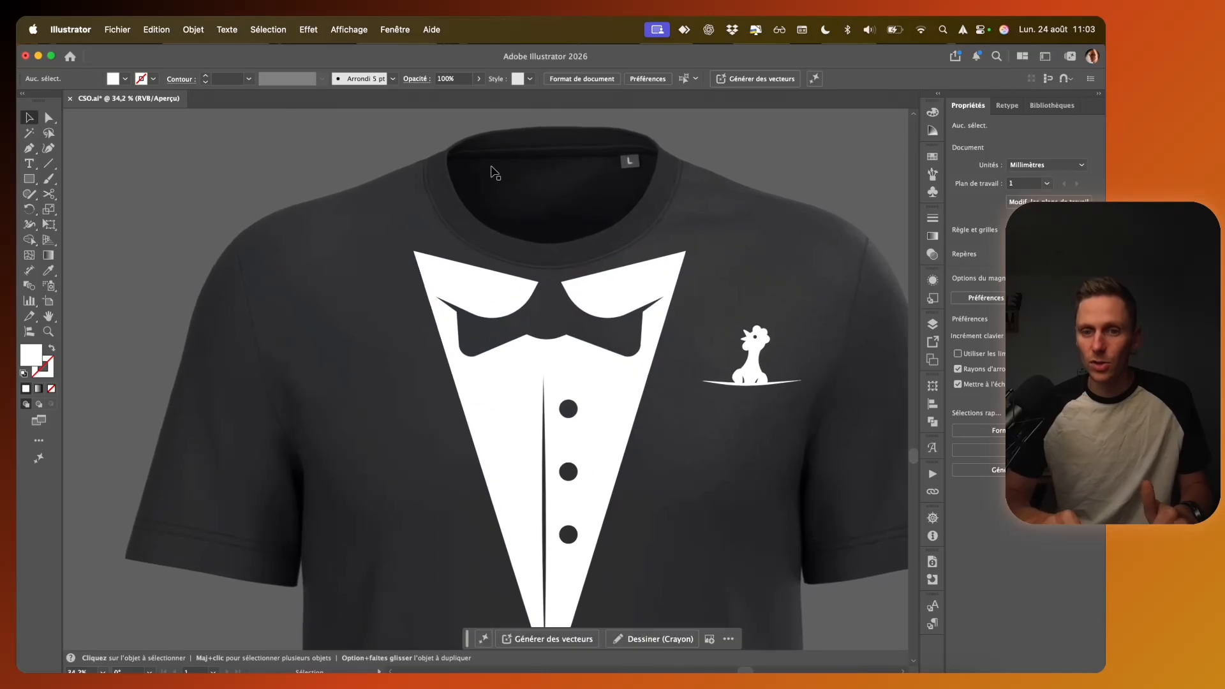
# Step: Draw a white rectangle about 200 mm wide and 14 mm high across the tuxedo T-shirt's collar, between the outer neck seams
pyautogui.press('m')
pyautogui.scroll(5, 412, 166)
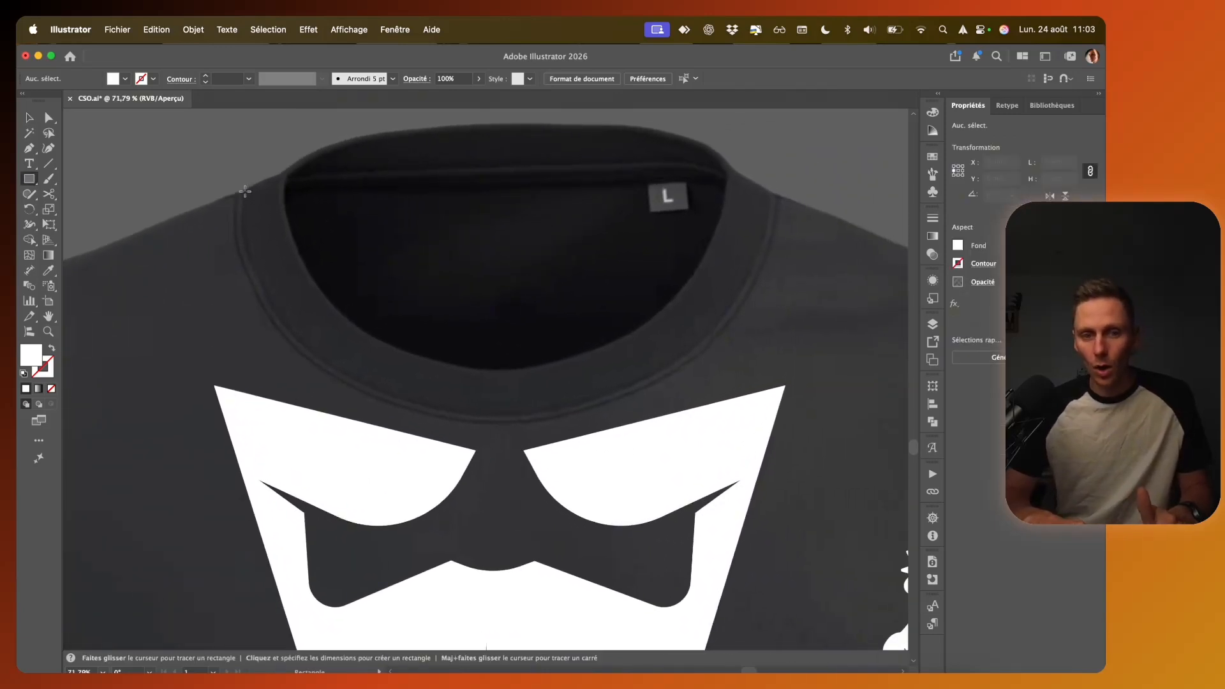
pyautogui.moveTo(241, 193); pyautogui.dragTo(778, 229)
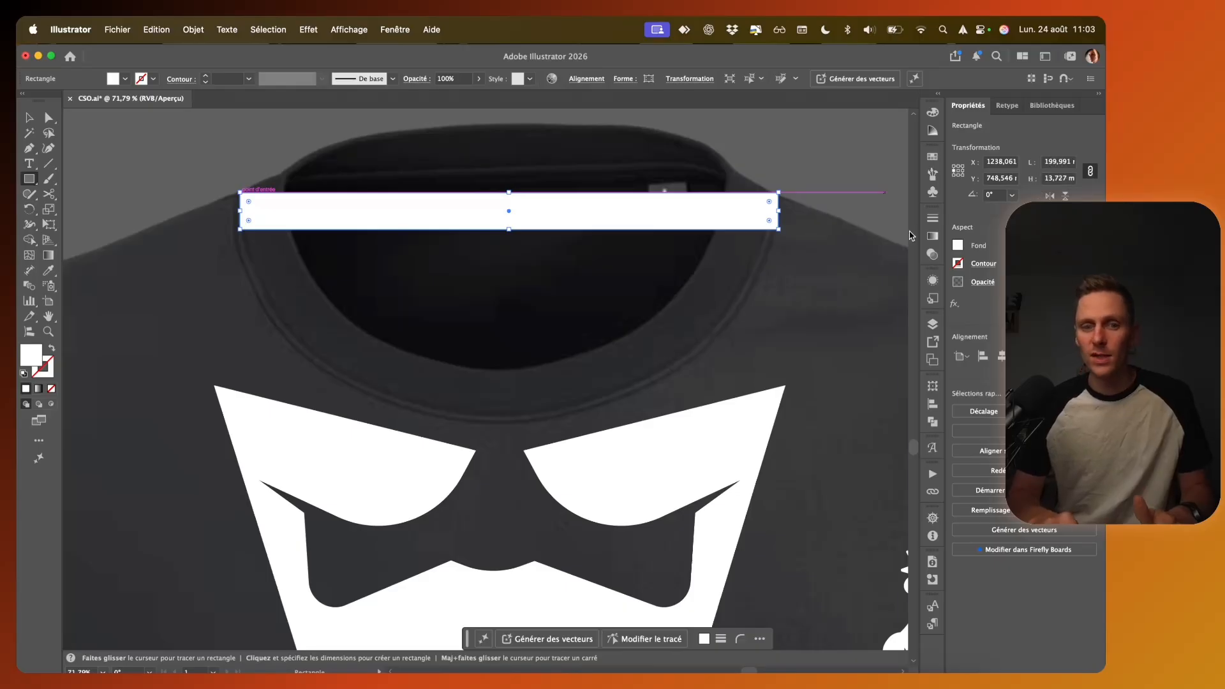
pyautogui.press('v')
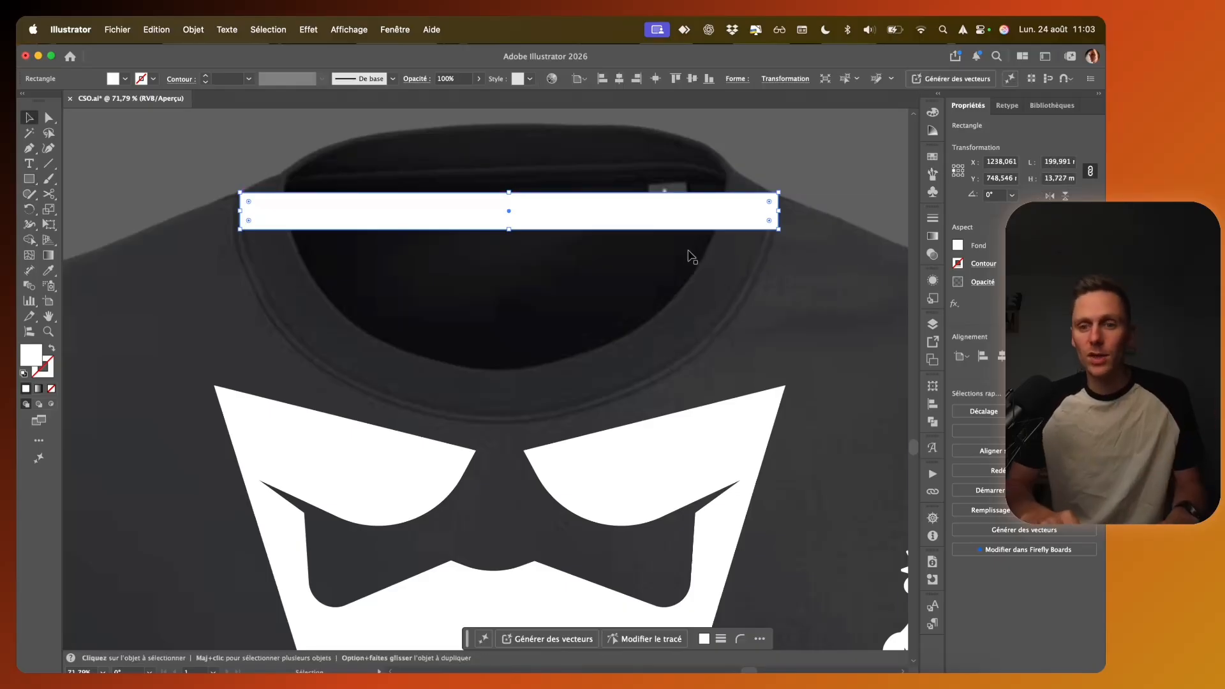
pyautogui.scroll(-5, 693, 256)
pyautogui.scroll(-2, 693, 256)
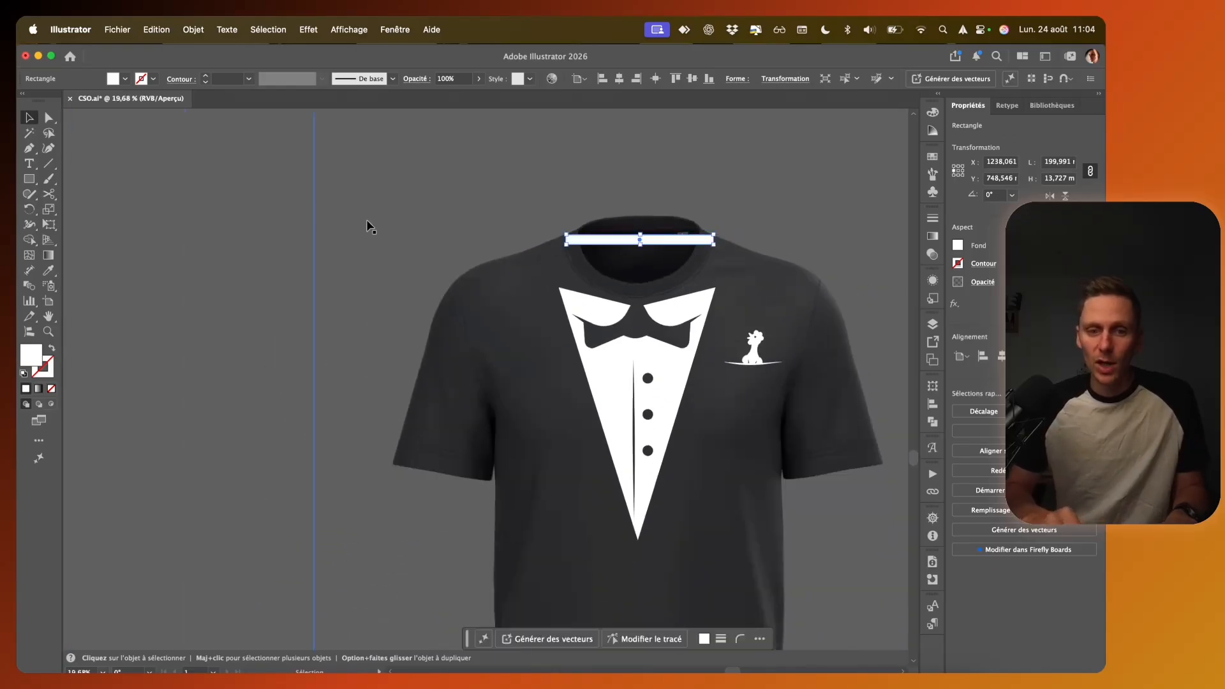
pyautogui.click(245, 213)
# Step: Place a plain black T-shirt mockup in the empty space beside the tuxedo T-shirt
pyautogui.scroll(-2, 492, 287)
pyautogui.scroll(-1, 491, 287)
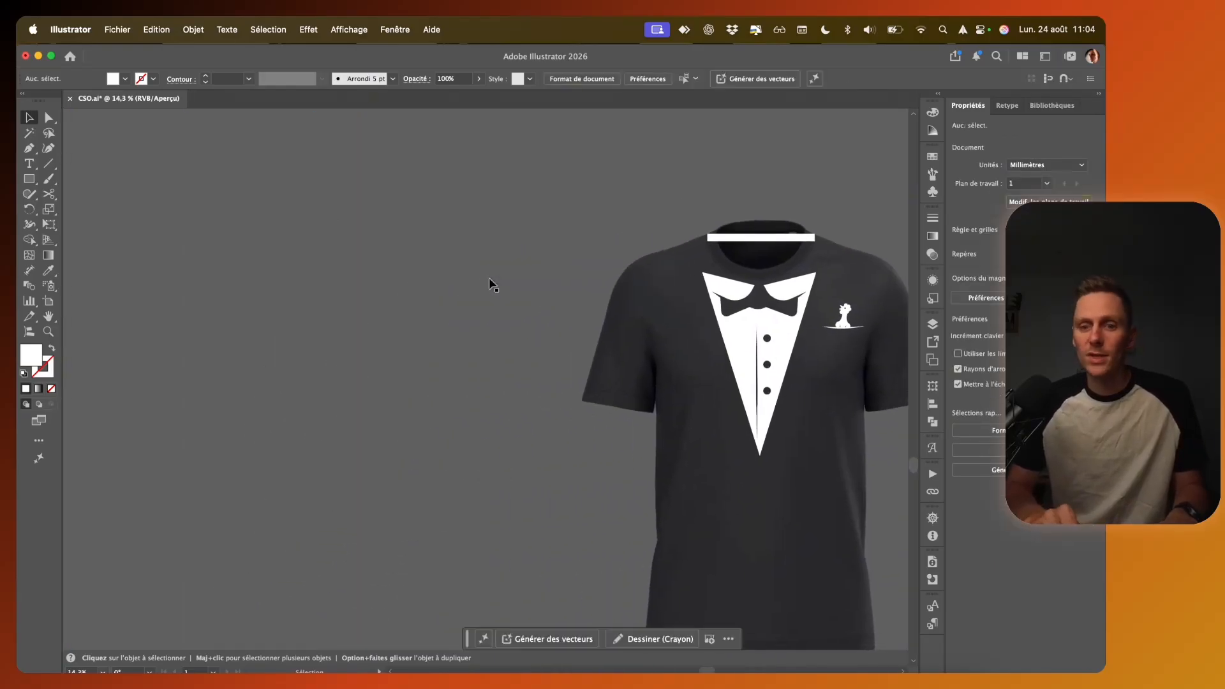
pyautogui.scroll(-3, 578, 297)
pyautogui.moveTo(439, 195); pyautogui.dragTo(394, 513)
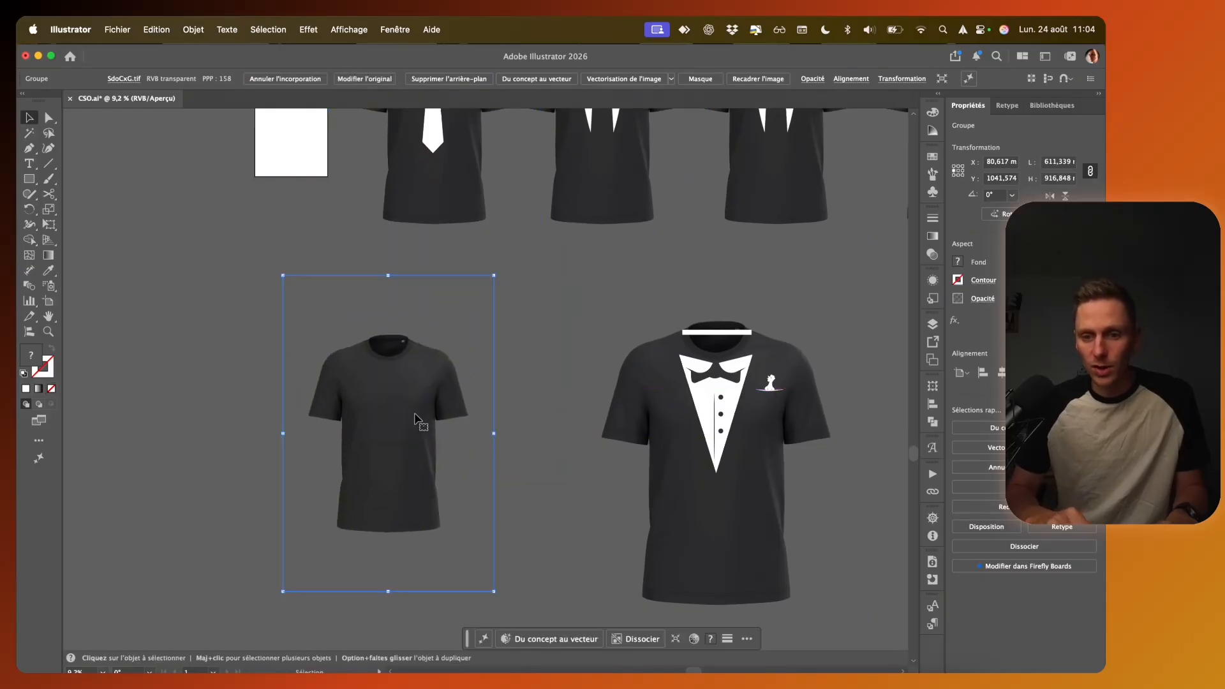
# Step: Draw a white rectangle about 140 mm wide and 8 mm high across the plain T-shirt's collar, from seam to seam
pyautogui.scroll(3, 402, 413)
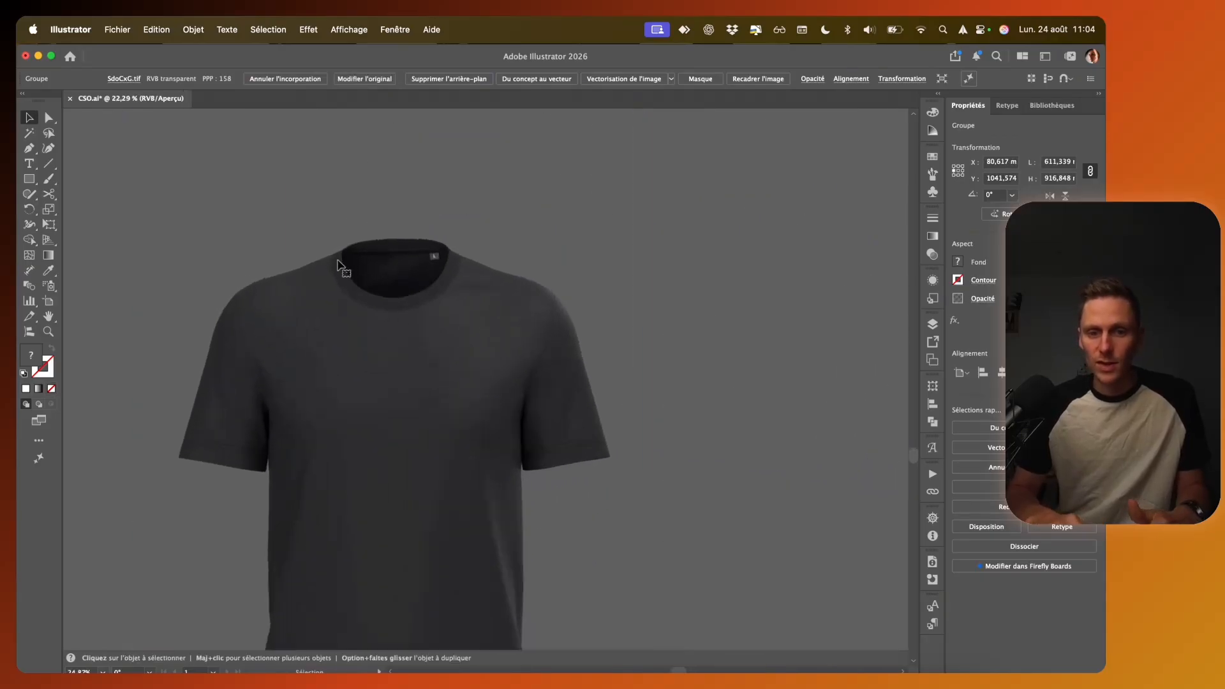
pyautogui.scroll(5, 338, 265)
pyautogui.press('m')
pyautogui.moveTo(317, 241); pyautogui.dragTo(793, 261)
pyautogui.press('super+z')
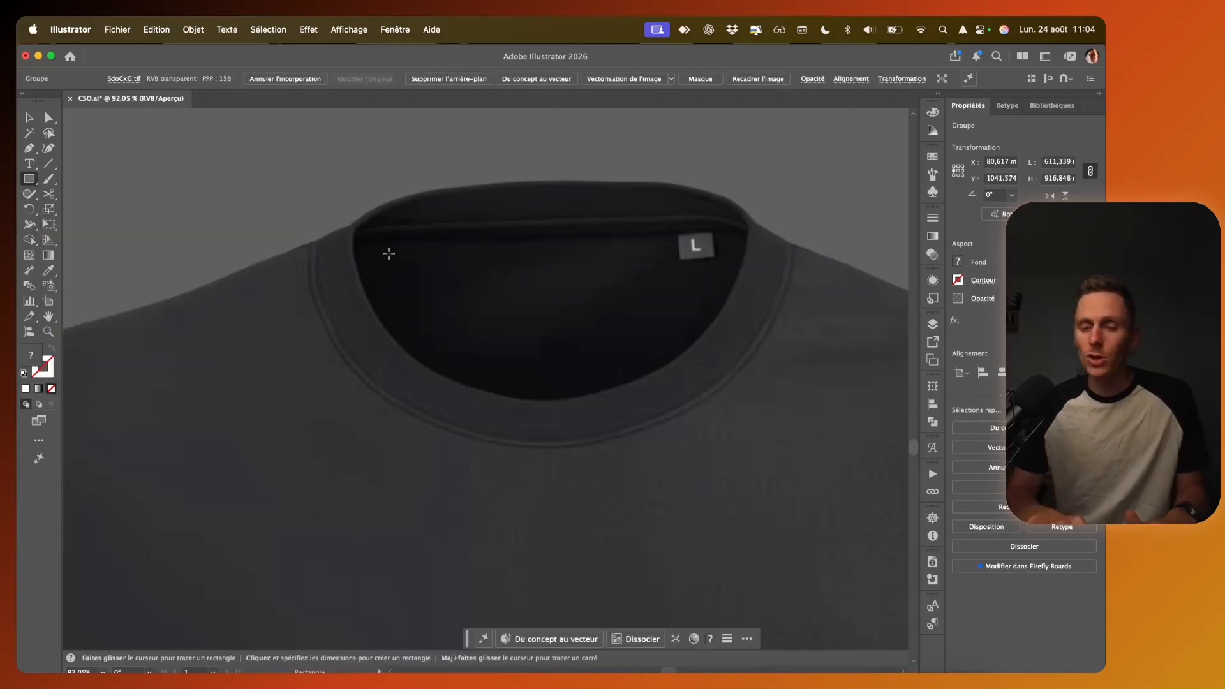
pyautogui.moveTo(312, 241); pyautogui.dragTo(796, 268)
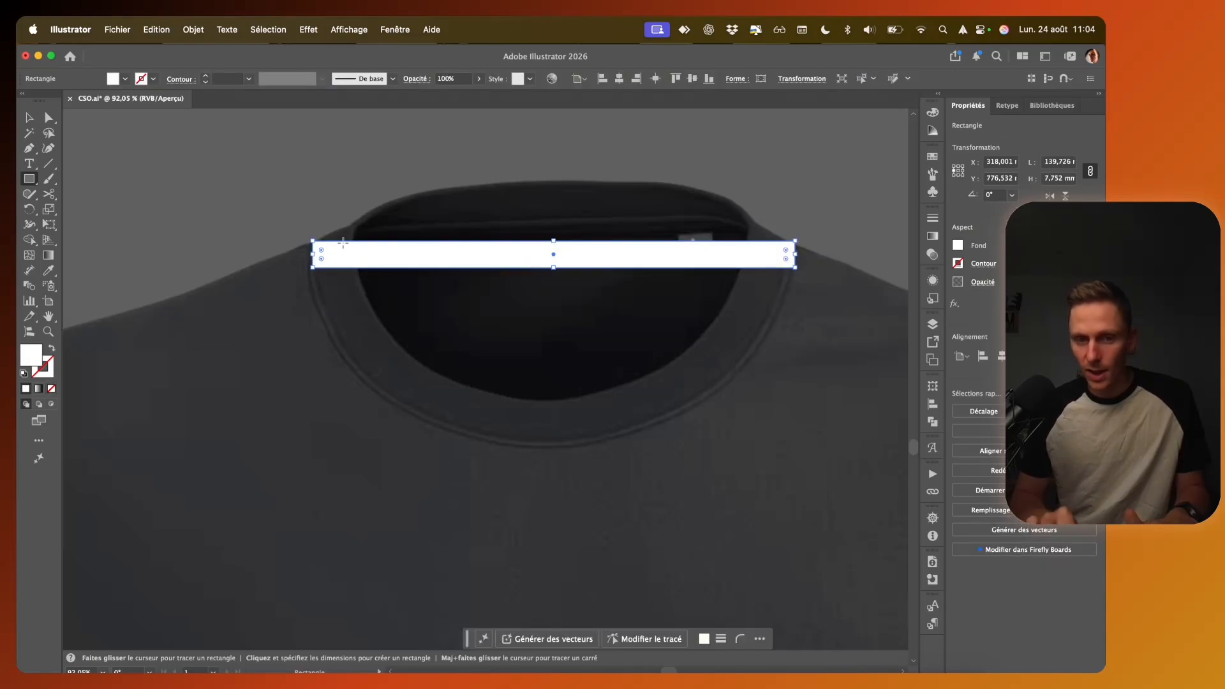
pyautogui.press('v')
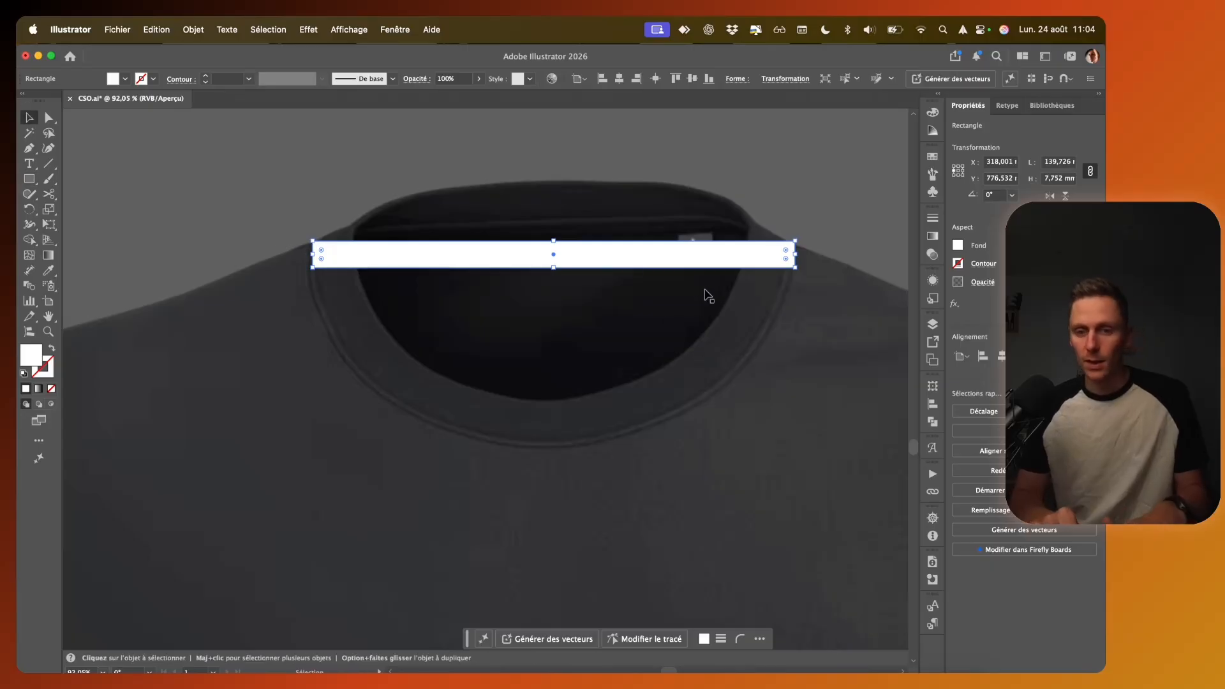
# Step: Scale the plain T-shirt and its collar rectangle together proportionally, dividing their width by 139.726 mm and multiplying it by 200
pyautogui.scroll(-3, 600, 265)
pyautogui.click(1059, 163)
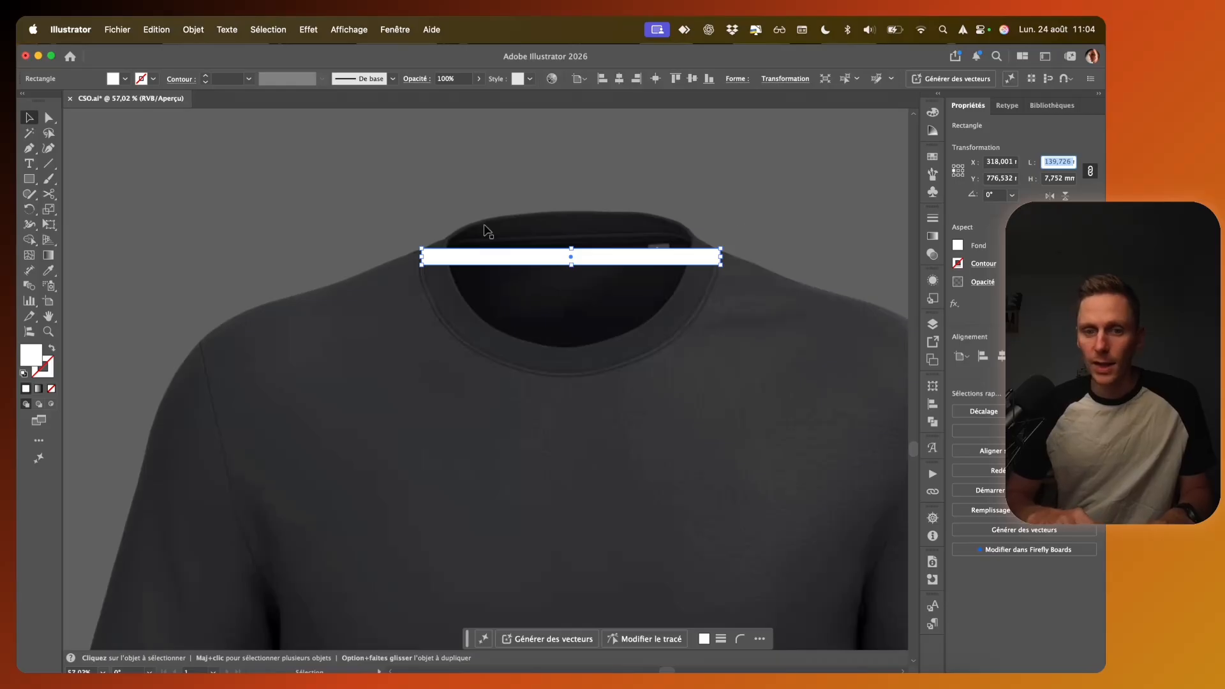
pyautogui.scroll(-3, 486, 231)
pyautogui.scroll(-3, 486, 231)
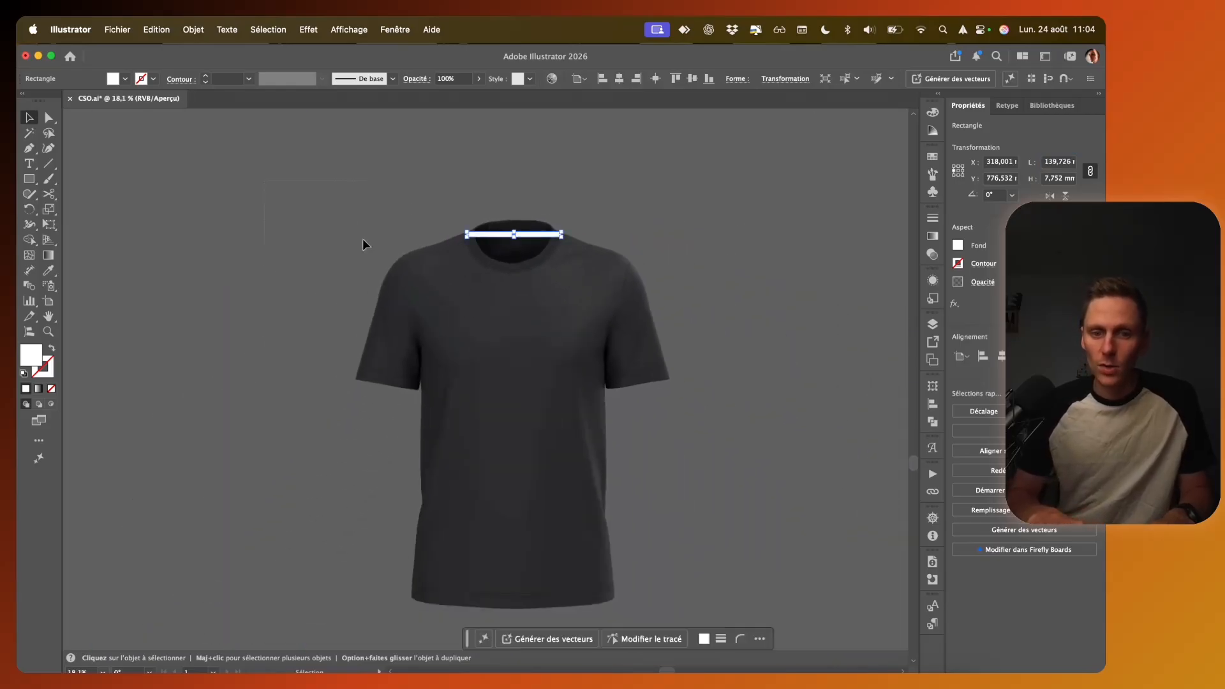
pyautogui.moveTo(265, 181); pyautogui.dragTo(610, 432)
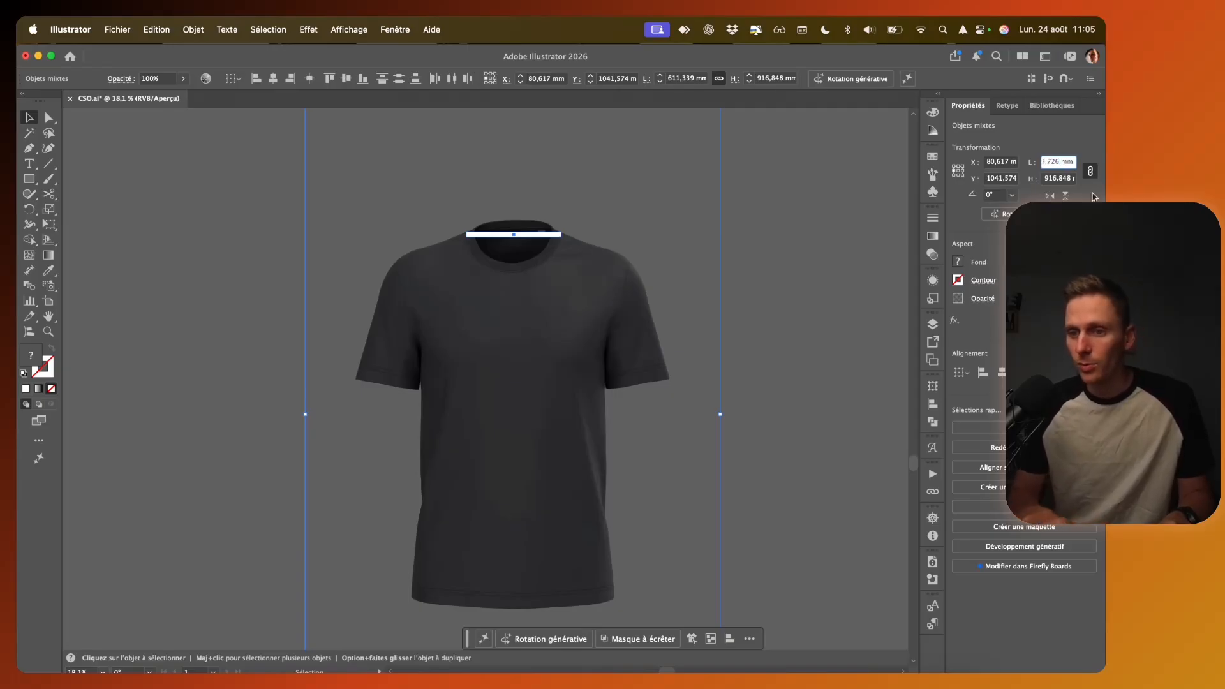
pyautogui.press('Return')
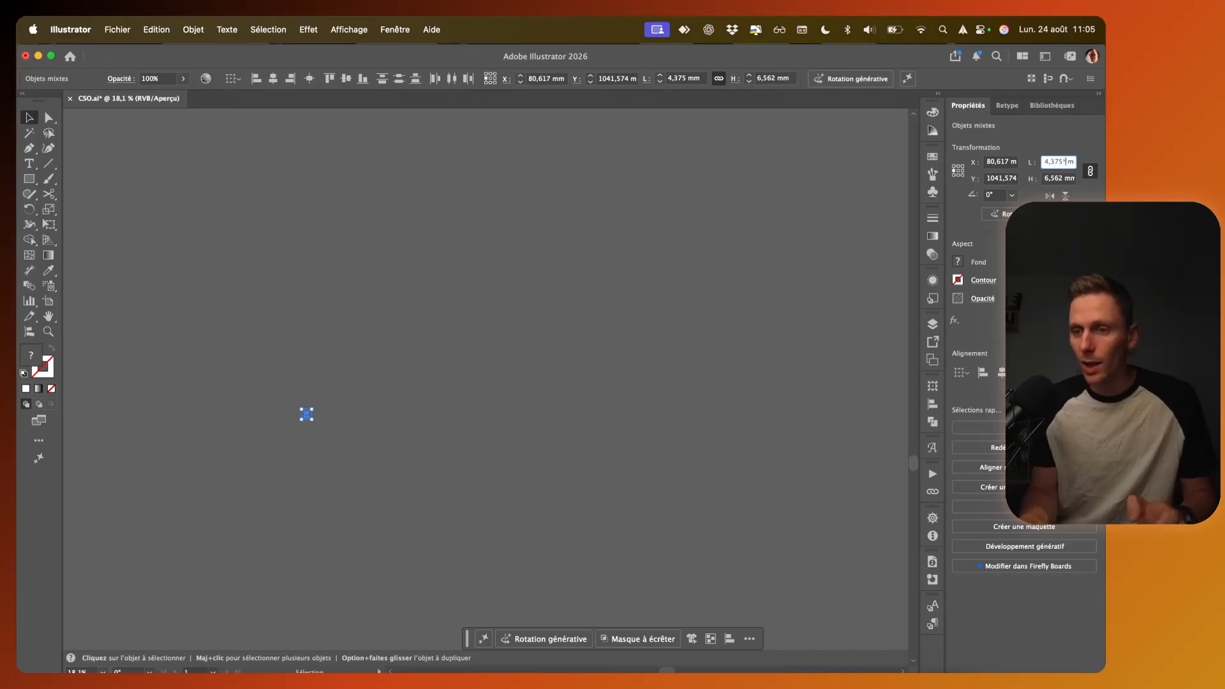
pyautogui.write('00')
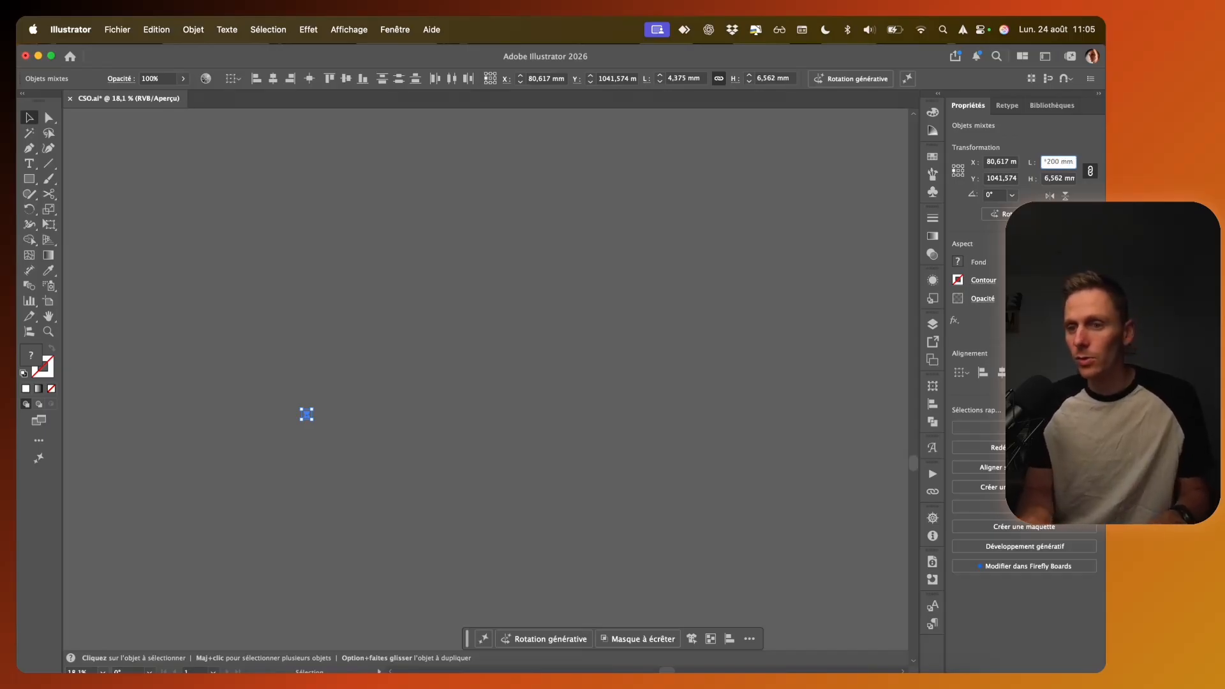
pyautogui.press('Return')
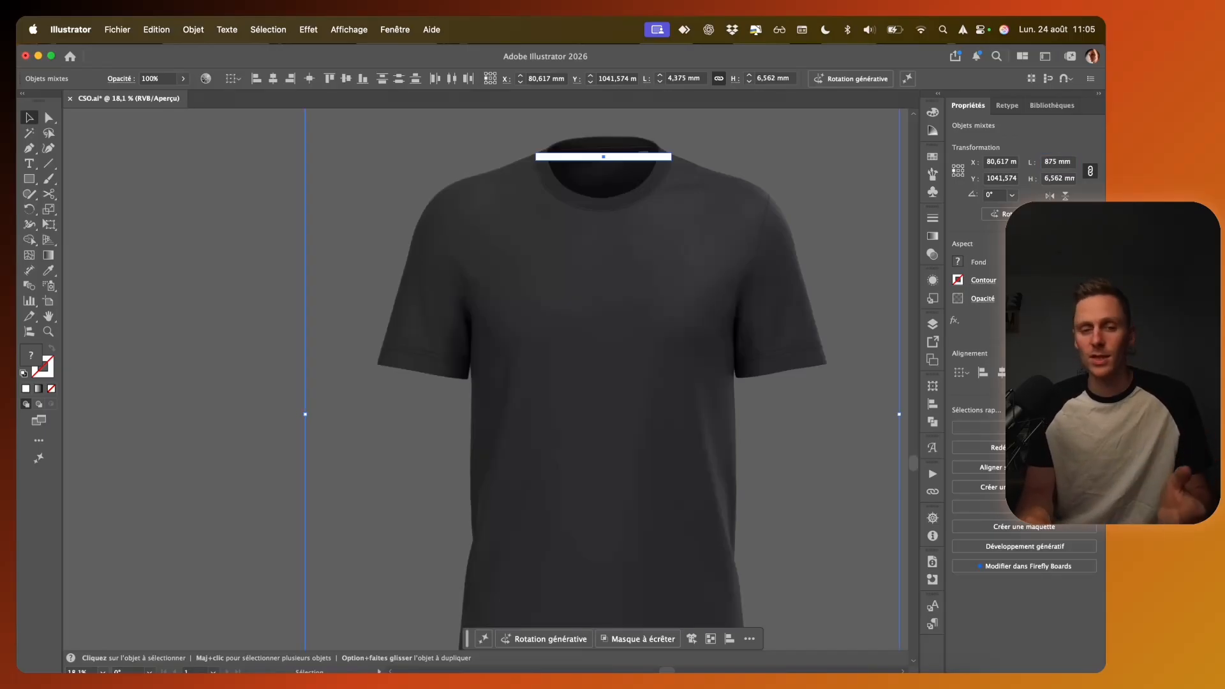
# Step: Check the width of the white collar rectangle on the rescaled plain T-shirt
pyautogui.scroll(3, 638, 313)
pyautogui.hscroll(2, 638, 312)
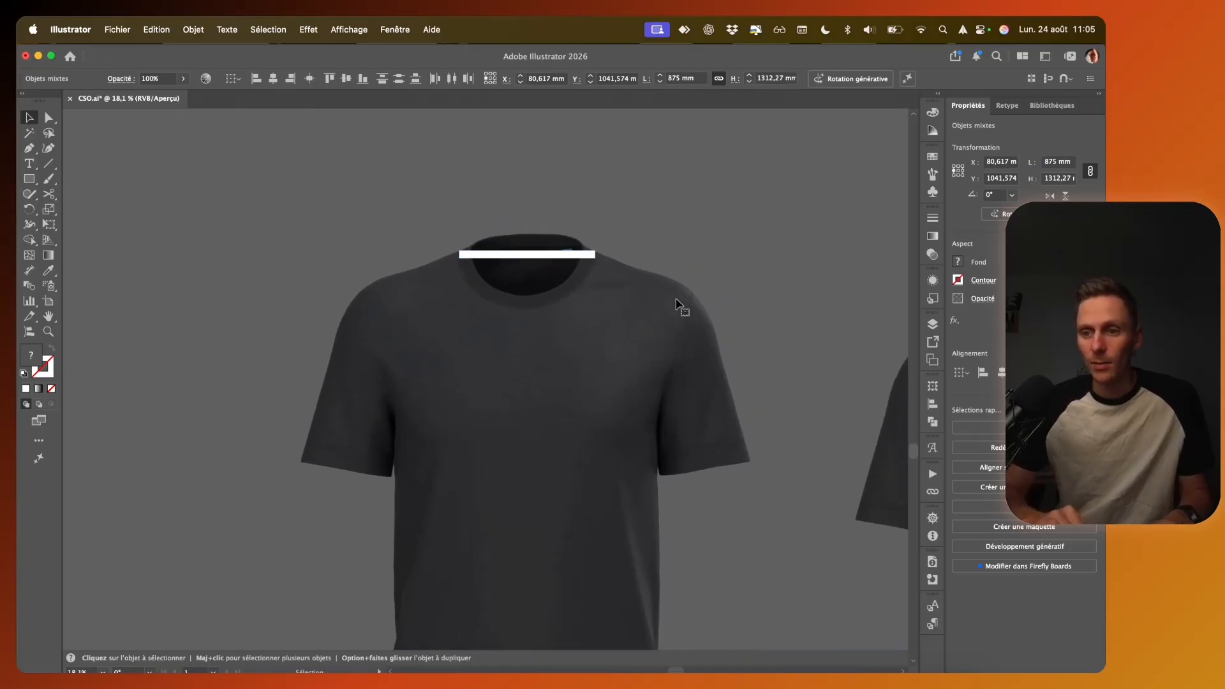
pyautogui.click(190, 296)
pyautogui.click(524, 275)
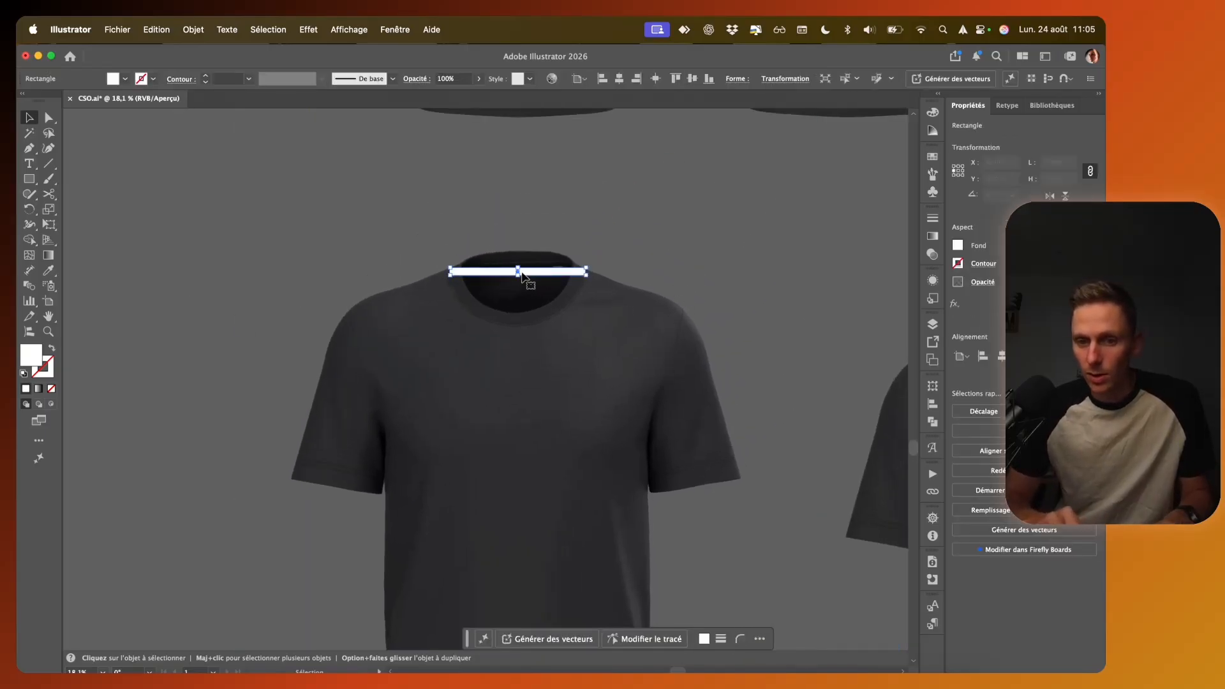
pyautogui.scroll(3, 533, 275)
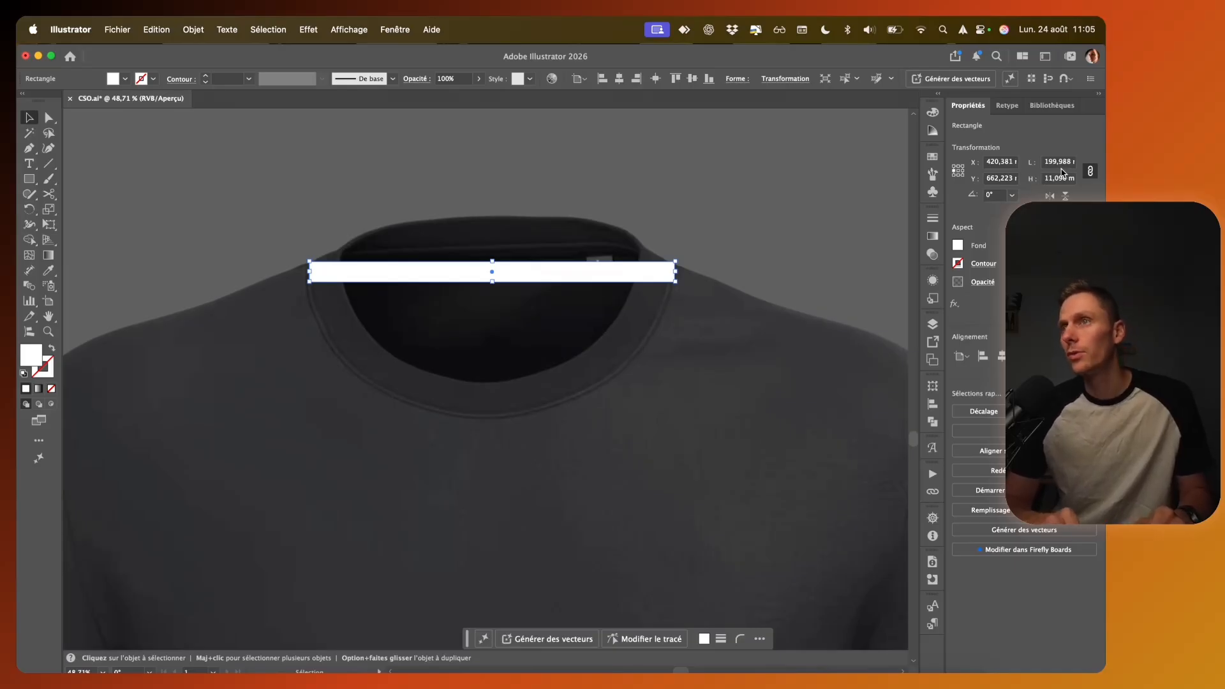
pyautogui.scroll(-2, 589, 358)
pyautogui.scroll(-4, 590, 358)
# Step: Delete the white rectangle from the rescaled plain T-shirt's collar
pyautogui.click(306, 329)
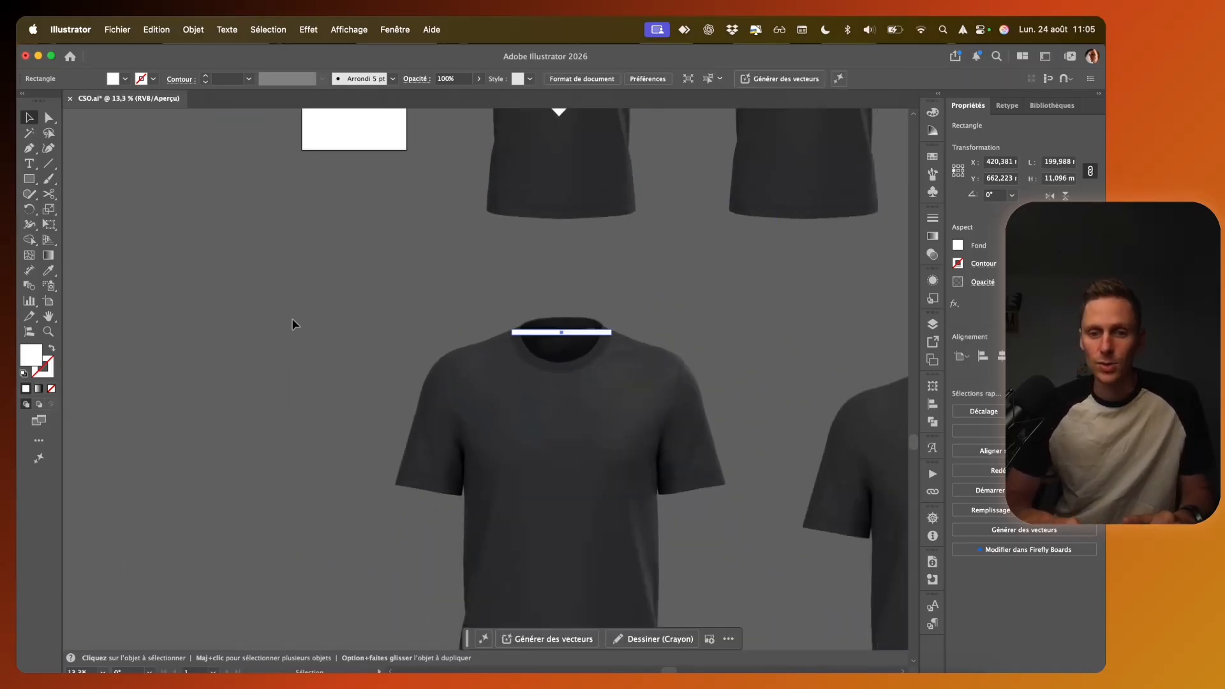
pyautogui.click(518, 331)
pyautogui.press('Delete')
# Step: Copy the tuxedo front and the chicken pocket motif onto the plain T-shirt's chest and fine-tune their position below the collar
pyautogui.scroll(-1, 523, 332)
pyautogui.hscroll(3, 523, 332)
pyautogui.scroll(-2, 523, 333)
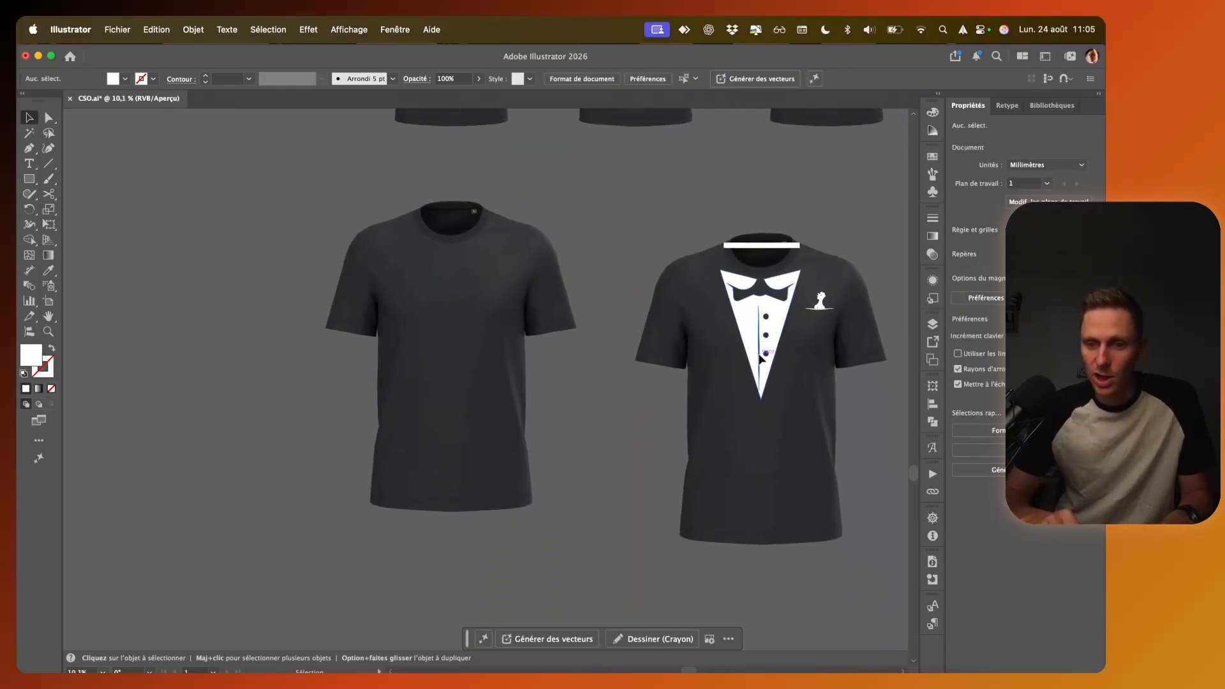
pyautogui.click(762, 360)
pyautogui.moveTo(821, 309); pyautogui.dragTo(509, 275)
pyautogui.scroll(3, 509, 274)
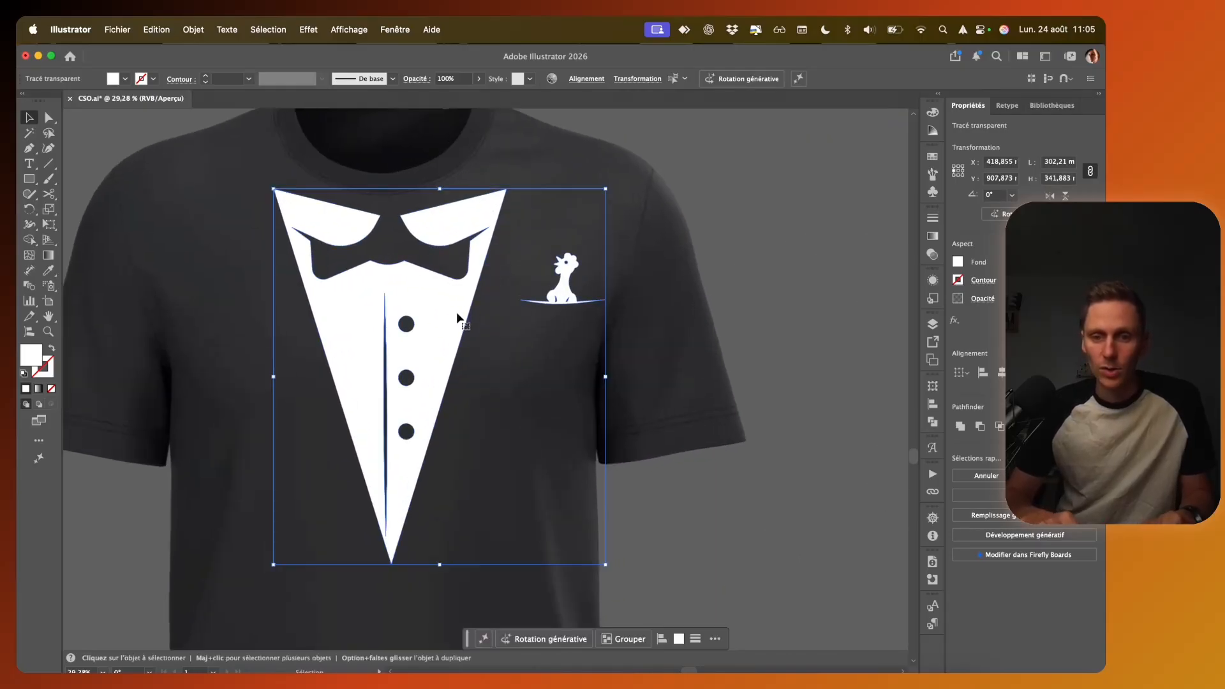
pyautogui.moveTo(436, 319); pyautogui.dragTo(430, 308)
pyautogui.scroll(-2, 430, 307)
pyautogui.scroll(-3, 431, 308)
pyautogui.click(152, 355)
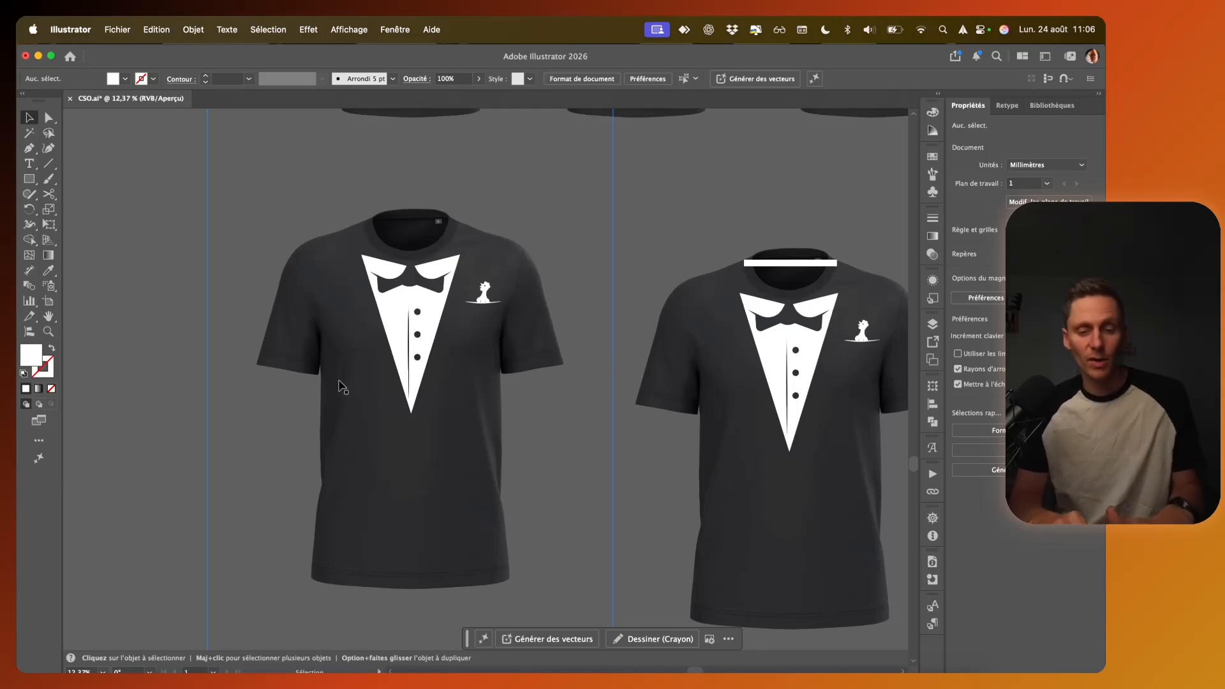
# Step: Move the copied tuxedo front and chicken pocket motif together off the T-shirt into the empty canvas area beside it
pyautogui.click(417, 337)
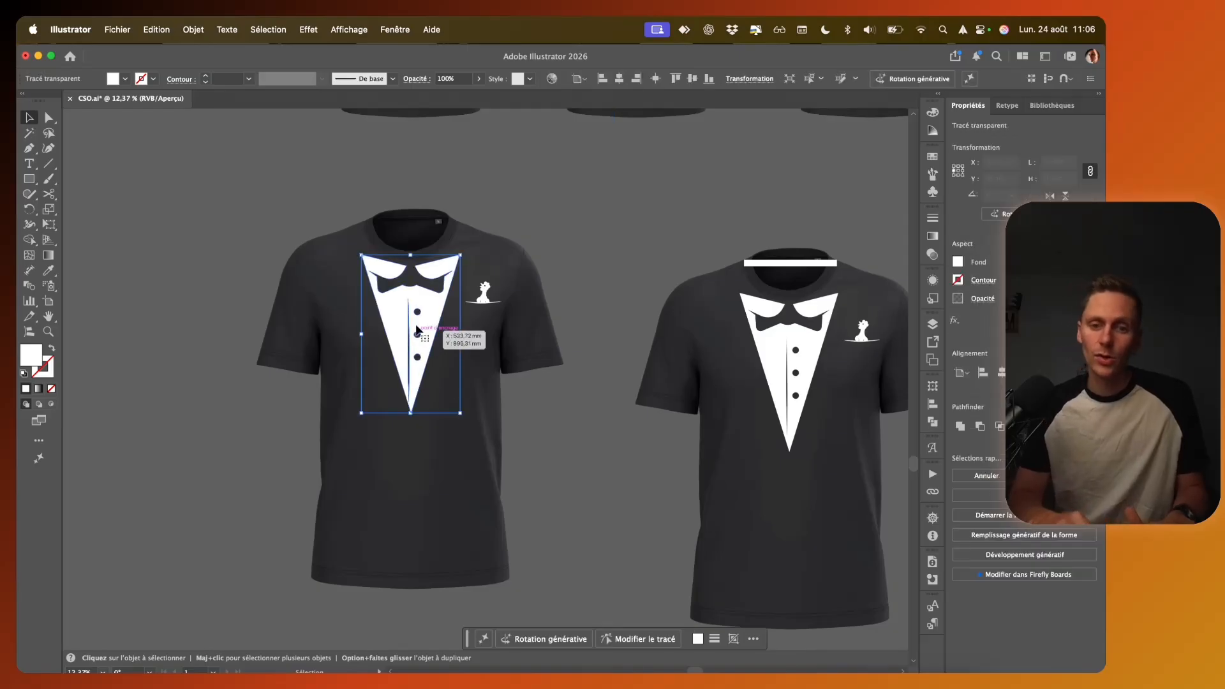
pyautogui.hscroll(-5, 489, 301)
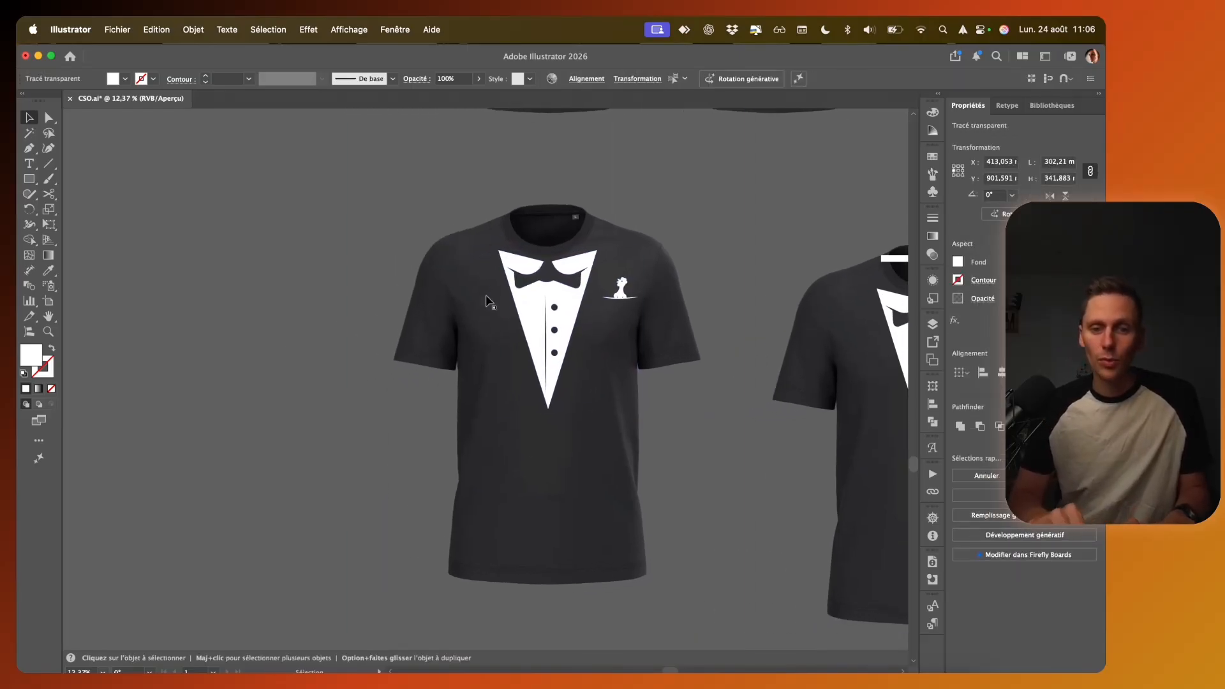
pyautogui.hscroll(-7, 486, 297)
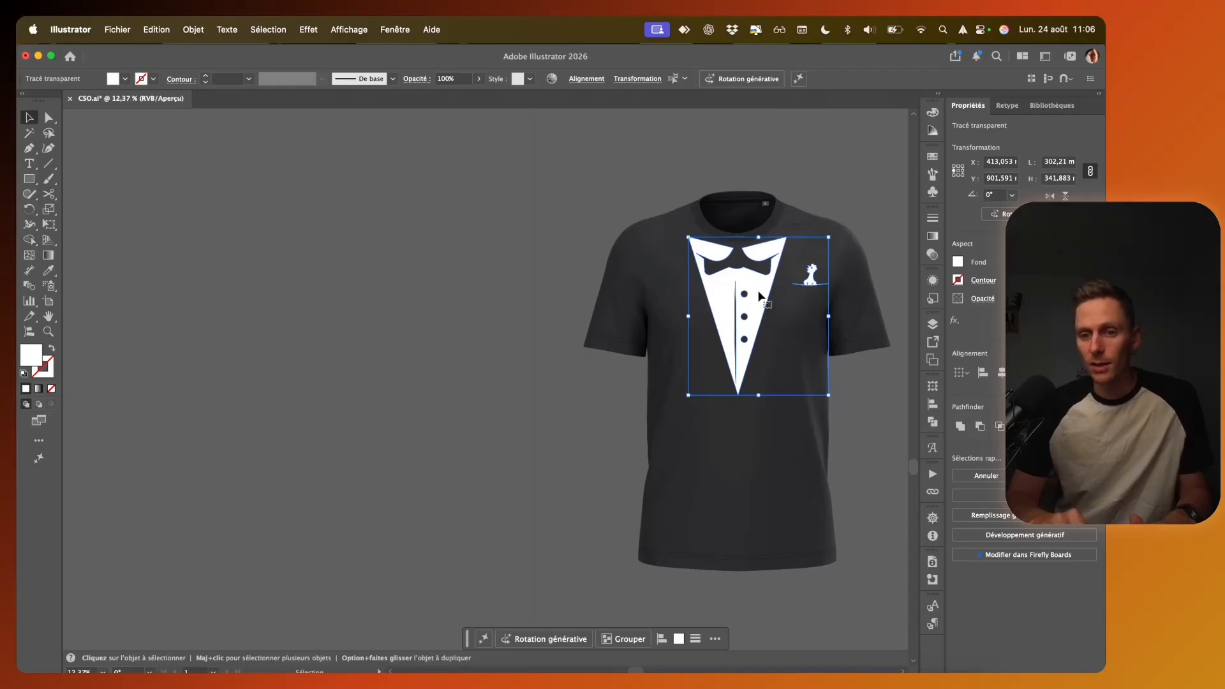
pyautogui.moveTo(759, 295); pyautogui.dragTo(322, 283)
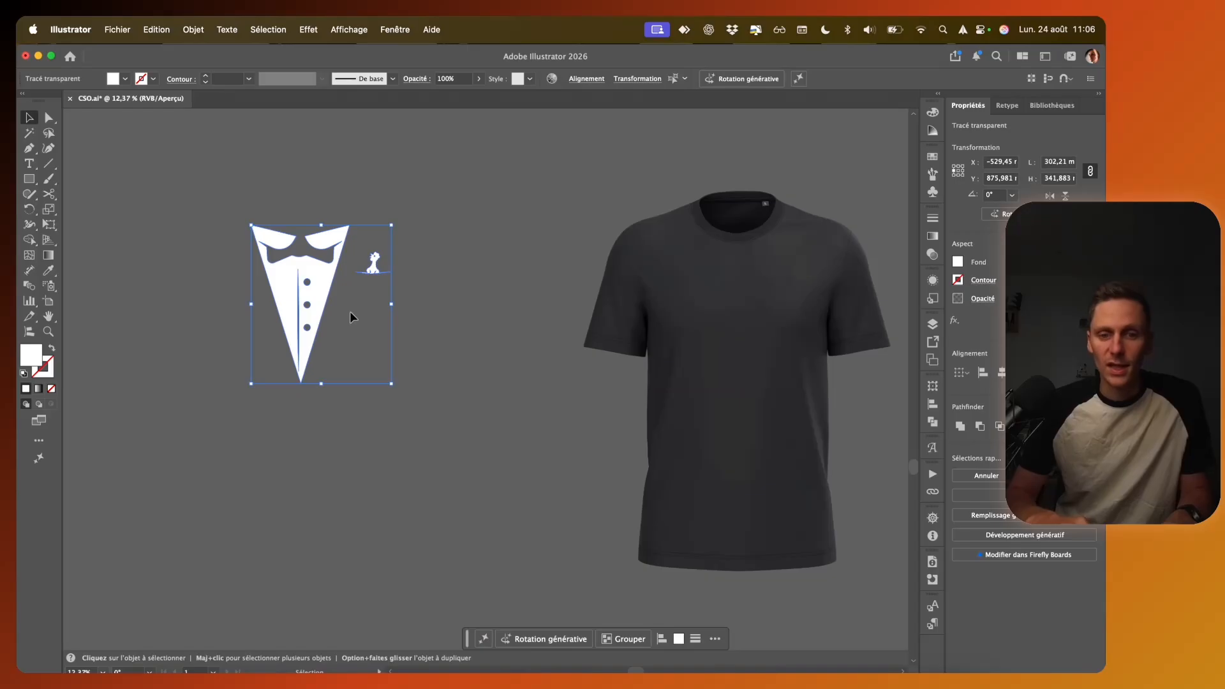
pyautogui.scroll(5, 331, 293)
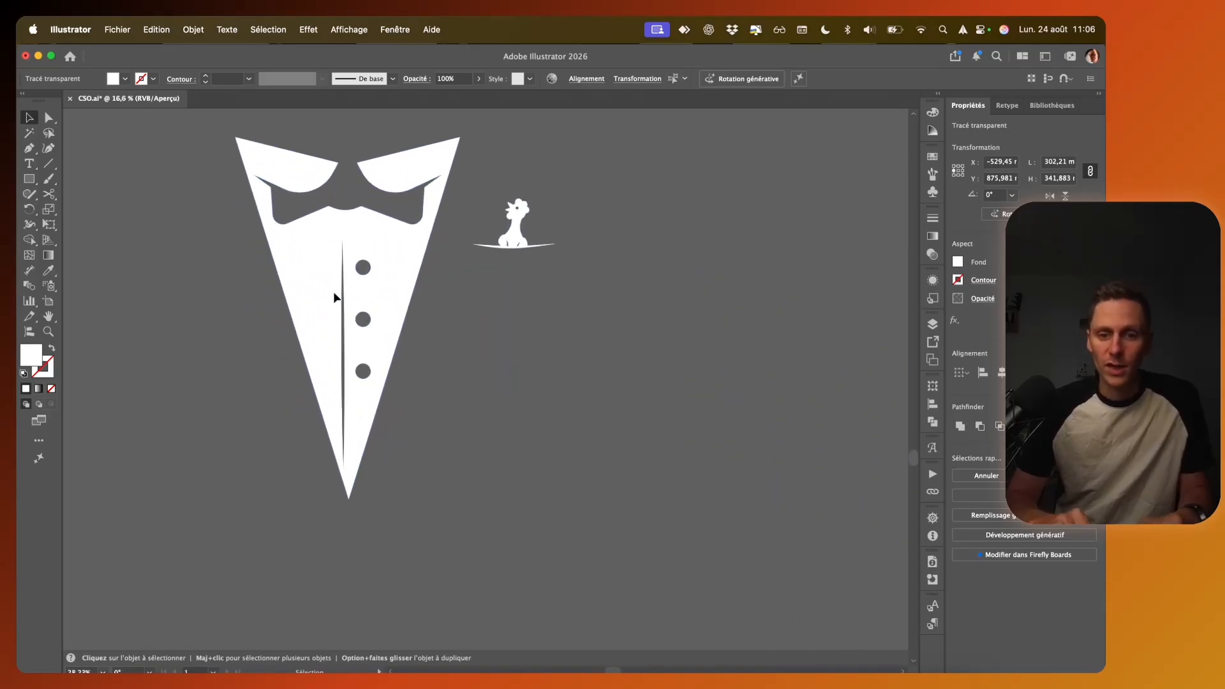
pyautogui.scroll(2, 351, 321)
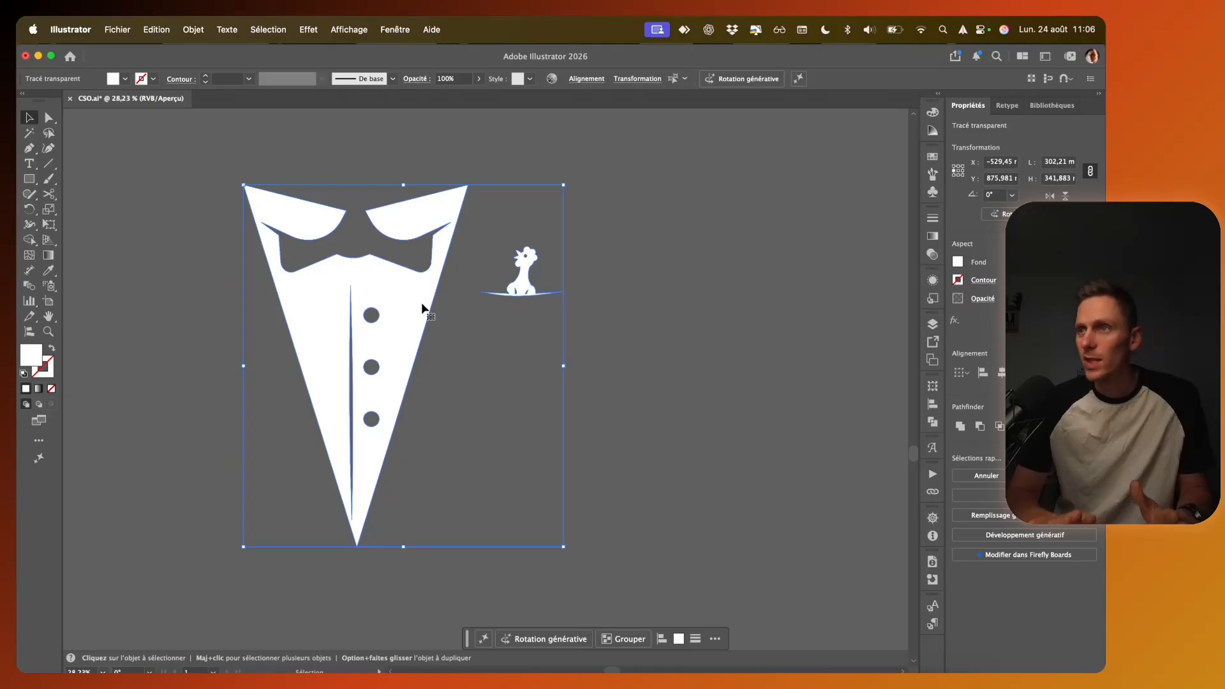
# Step: Select the tuxedo front alone, without the chicken motif, and start exporting it in Autodesk RealDWG (dxf) format
pyautogui.click(171, 311)
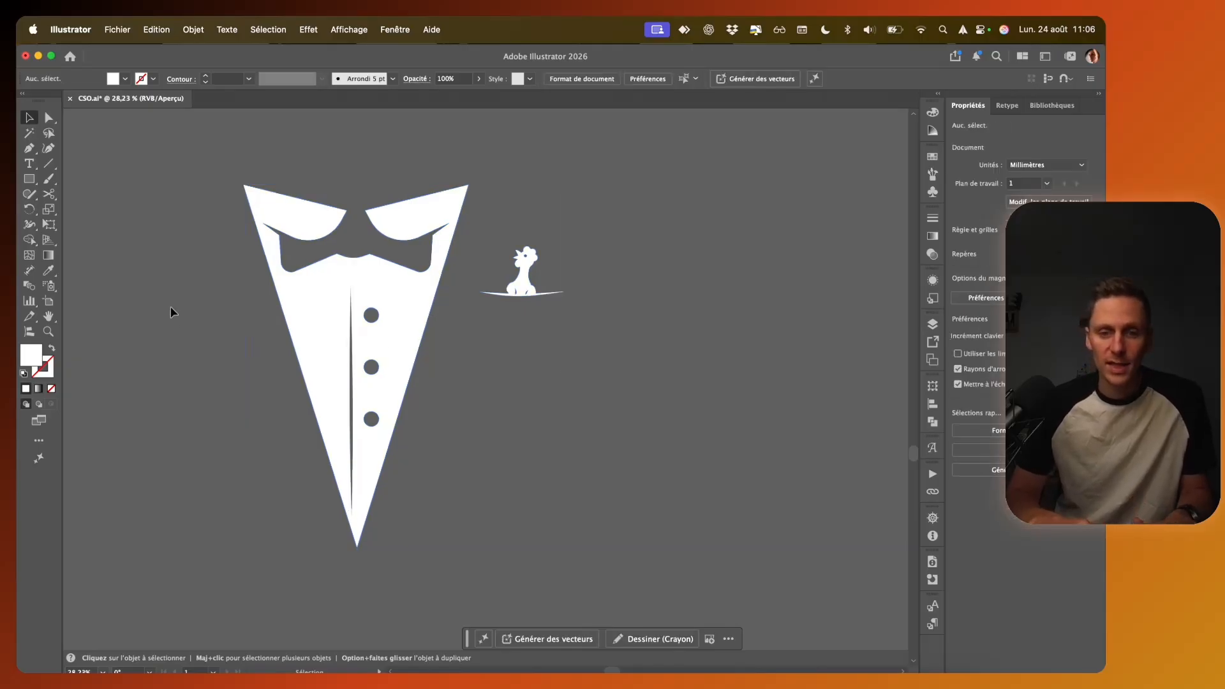
pyautogui.click(391, 299)
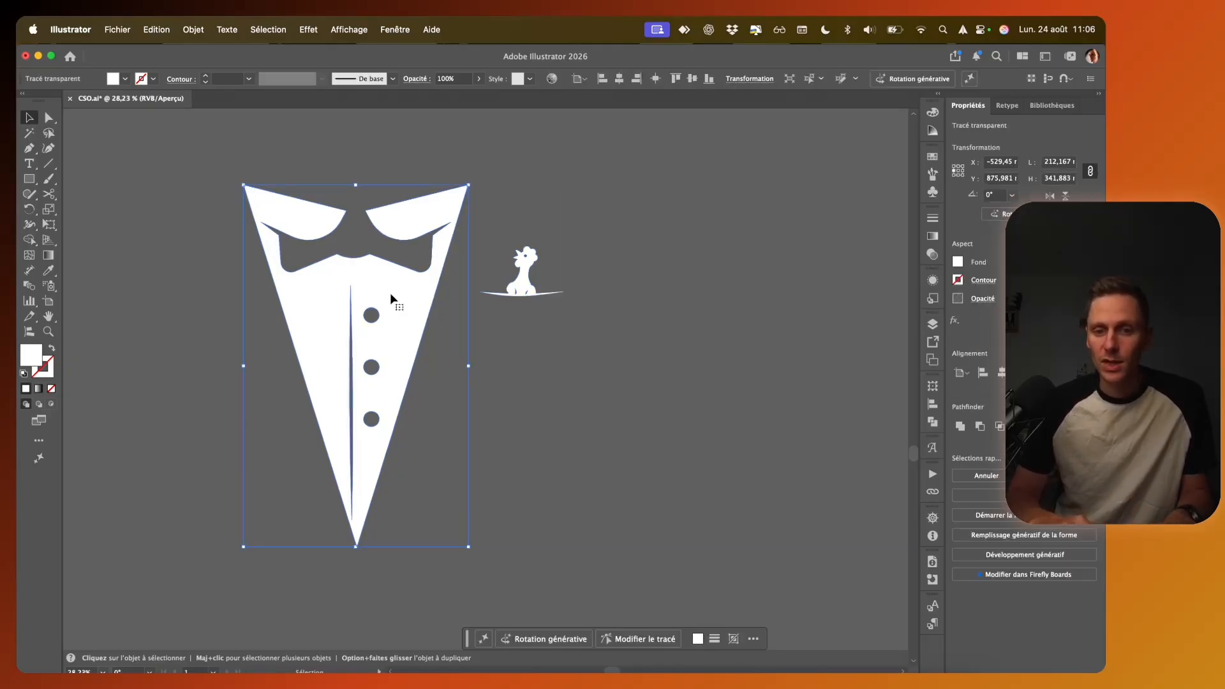
pyautogui.click(526, 279)
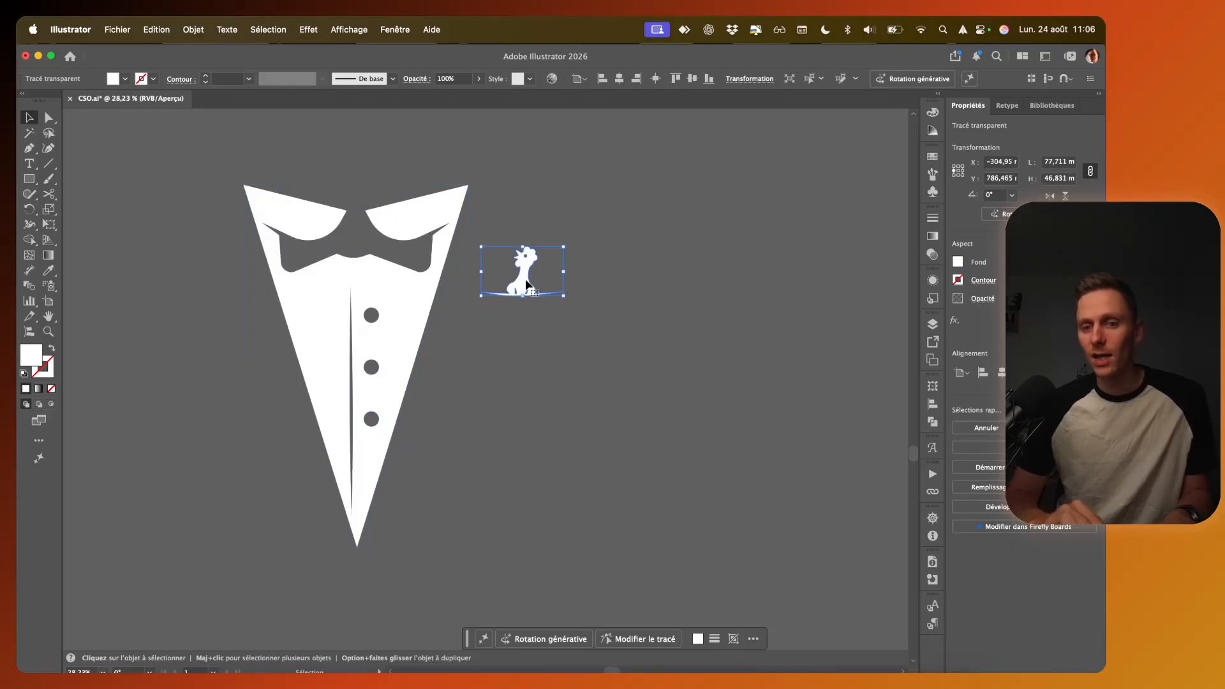
pyautogui.click(383, 280)
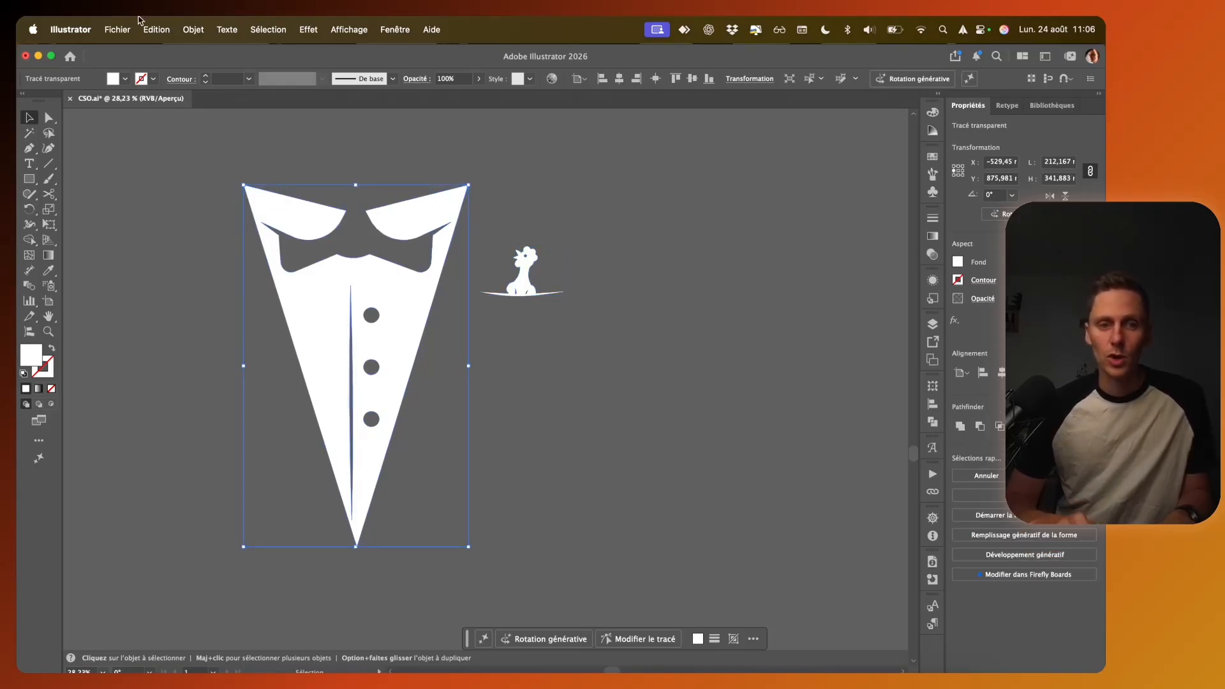
pyautogui.click(118, 32)
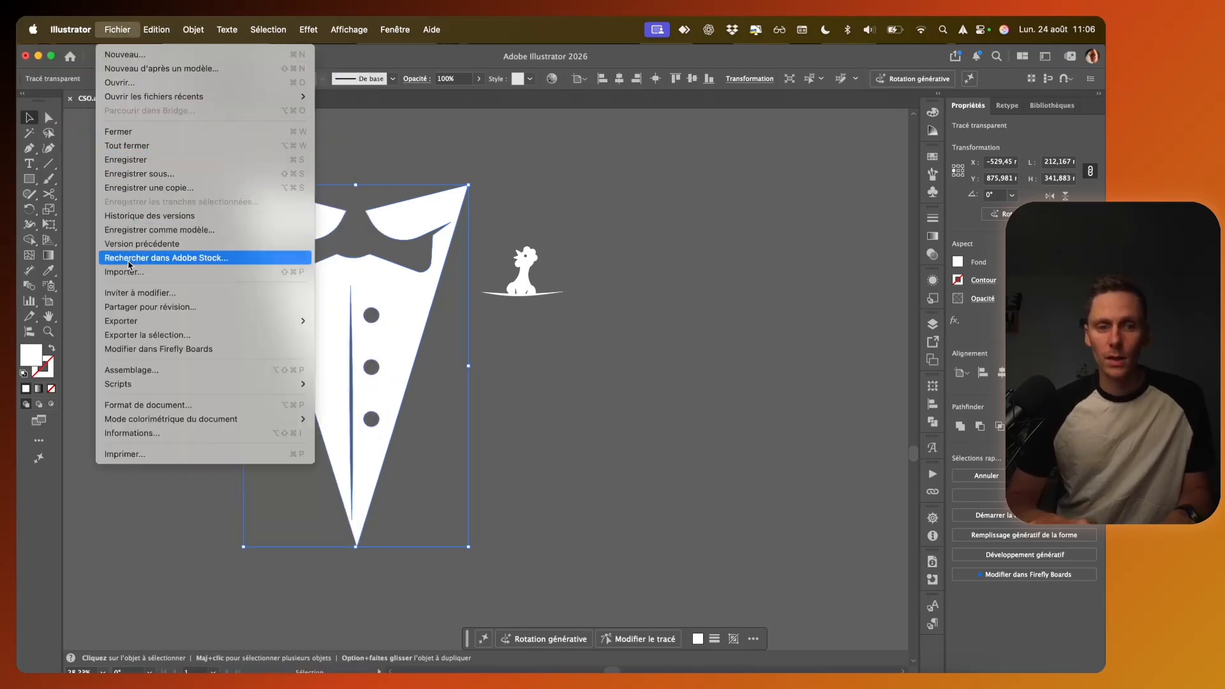
pyautogui.moveTo(153, 322)
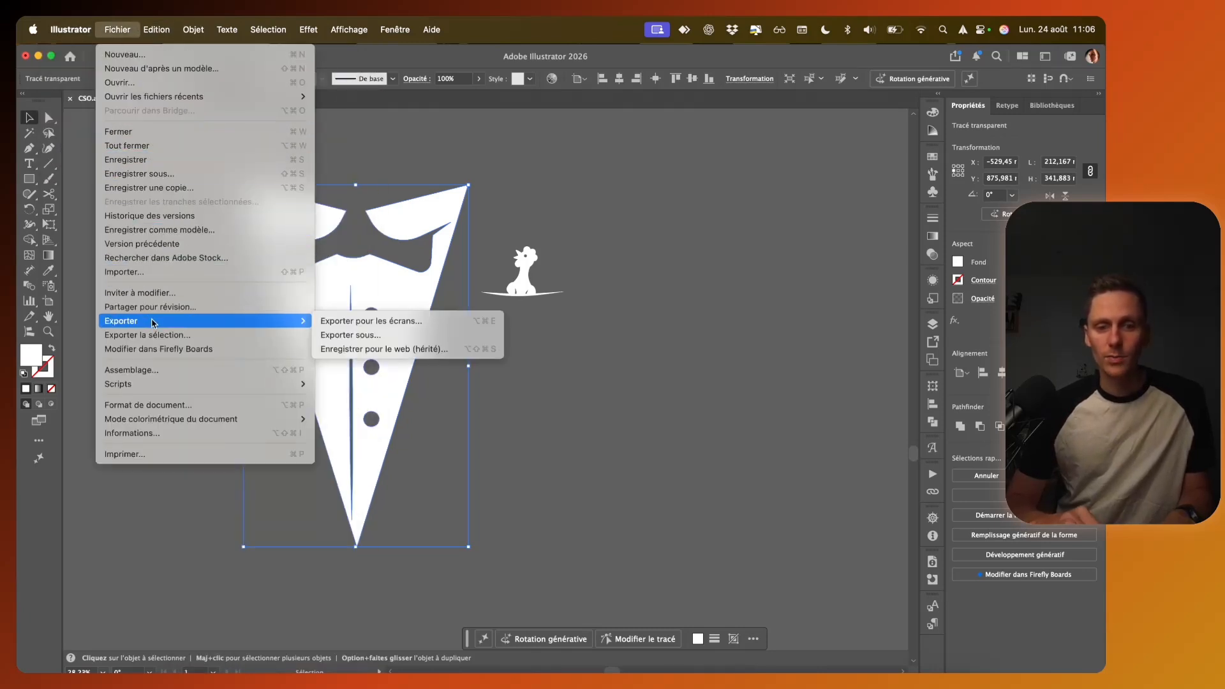
pyautogui.click(339, 335)
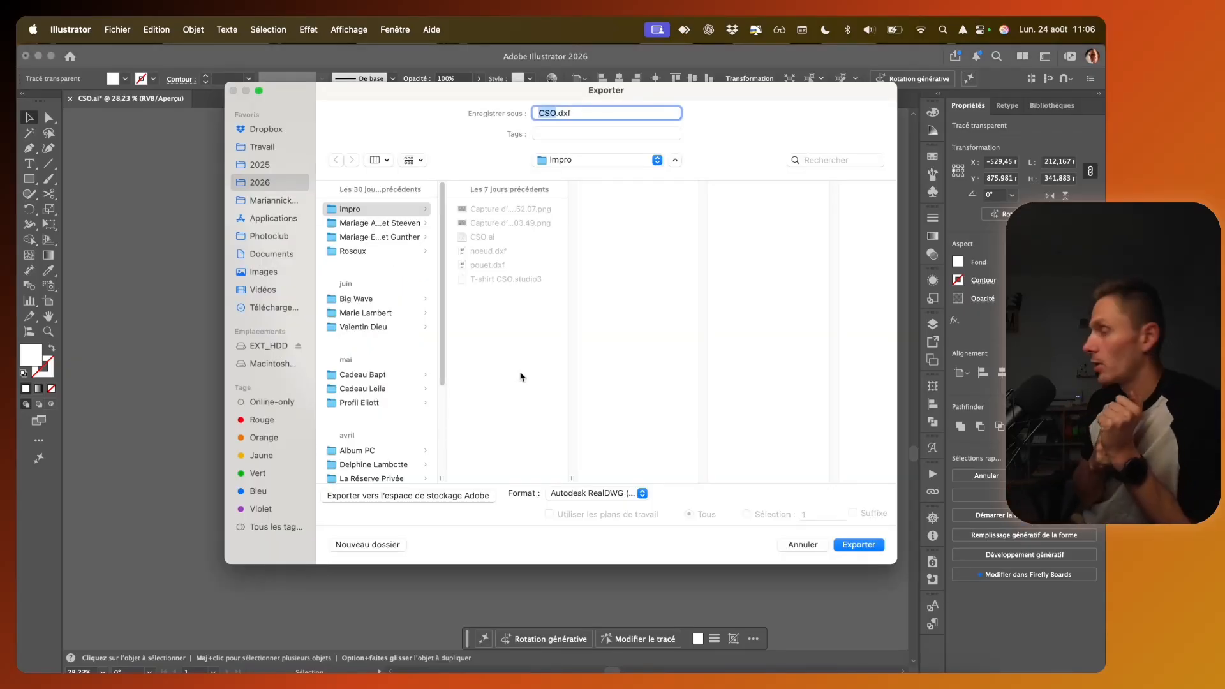
pyautogui.click(592, 495)
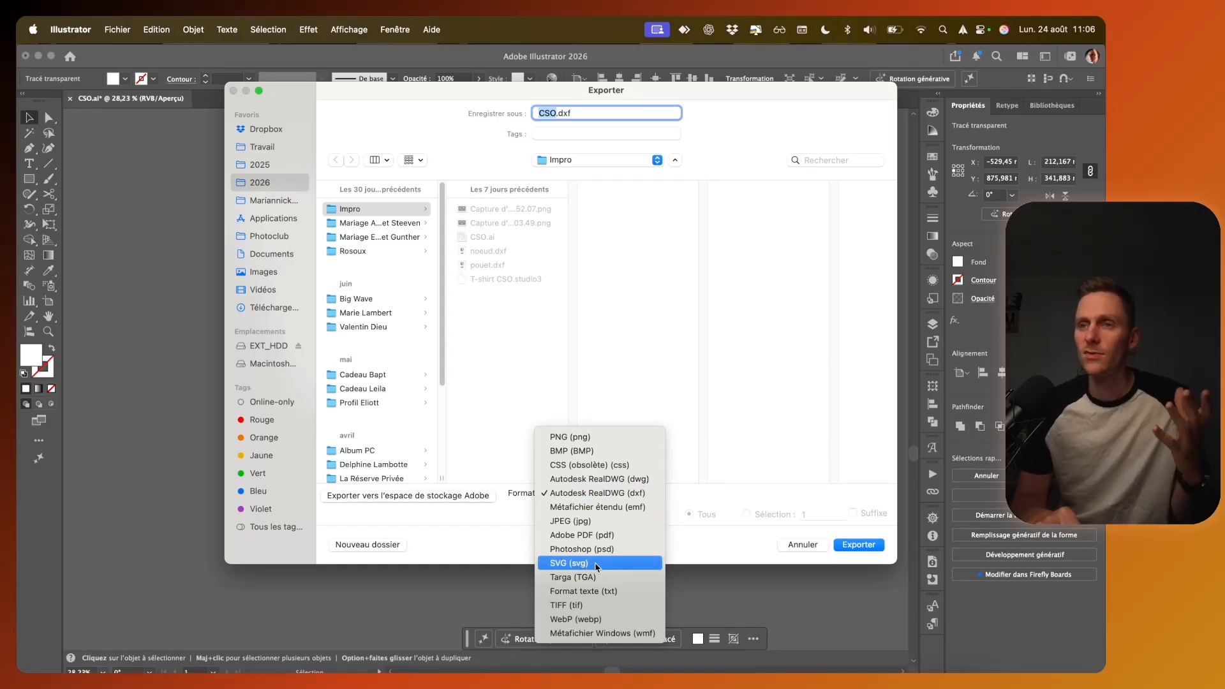
pyautogui.click(611, 494)
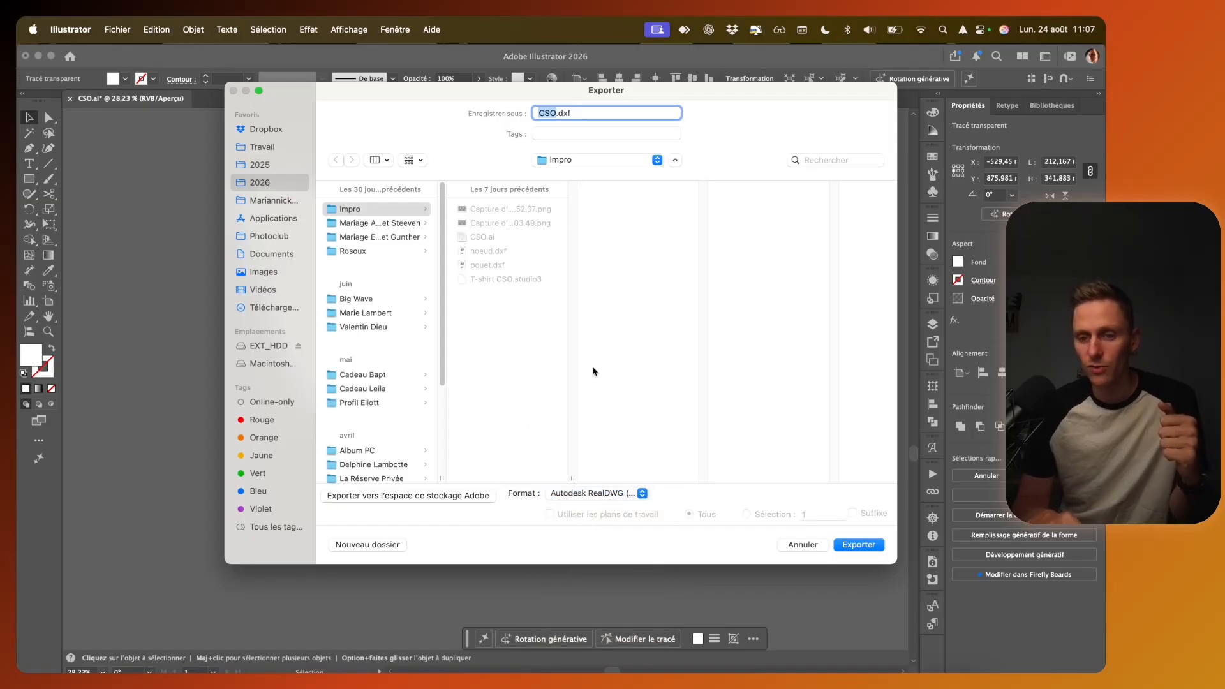
# Step: Name the exported file "Noeud papillon" and save it in the Impro folder
pyautogui.write('Noeud pap')
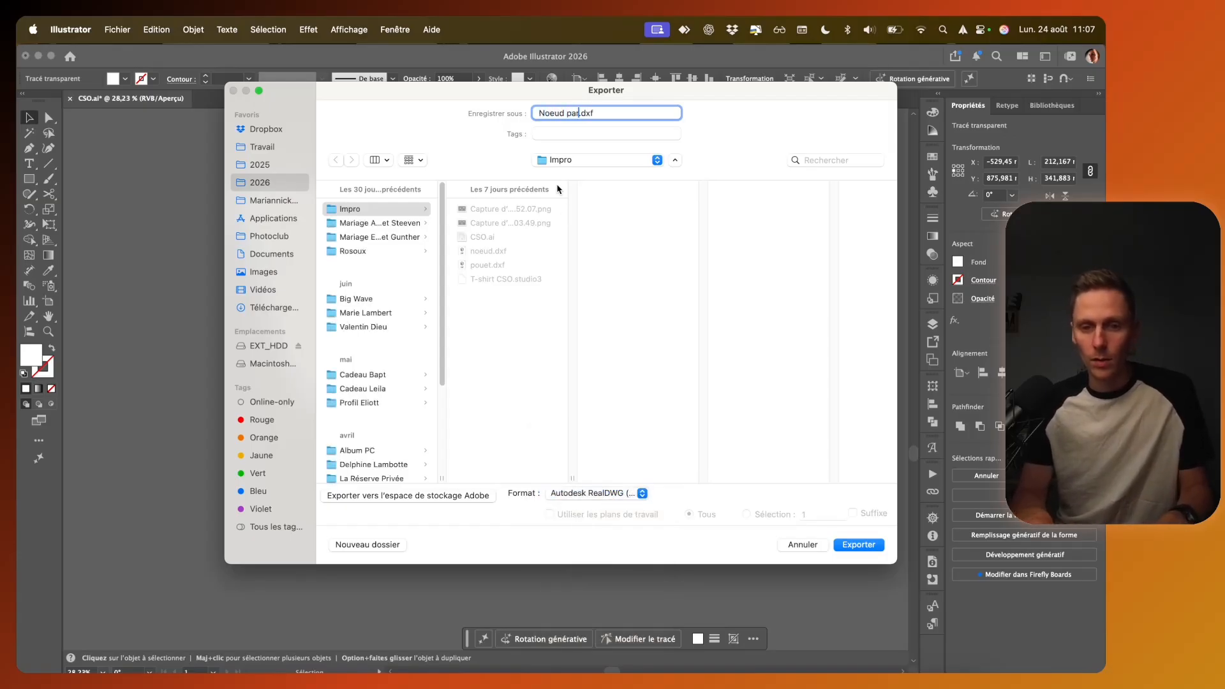
pyautogui.write('illon')
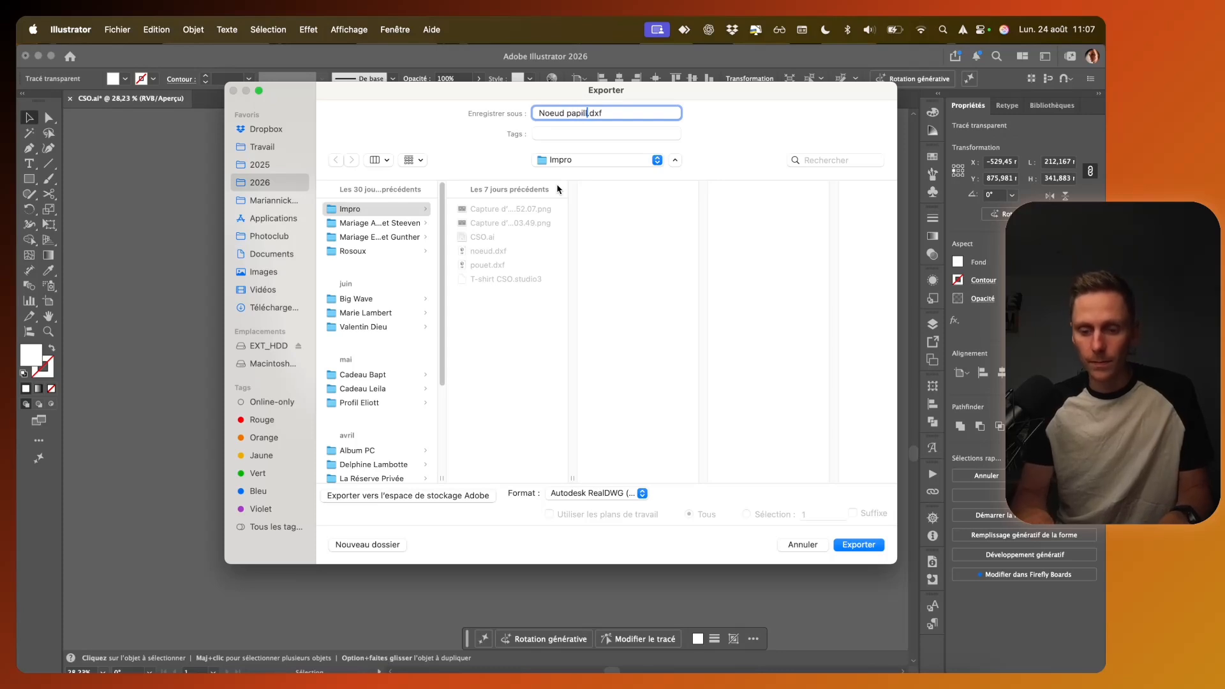
pyautogui.press('Return')
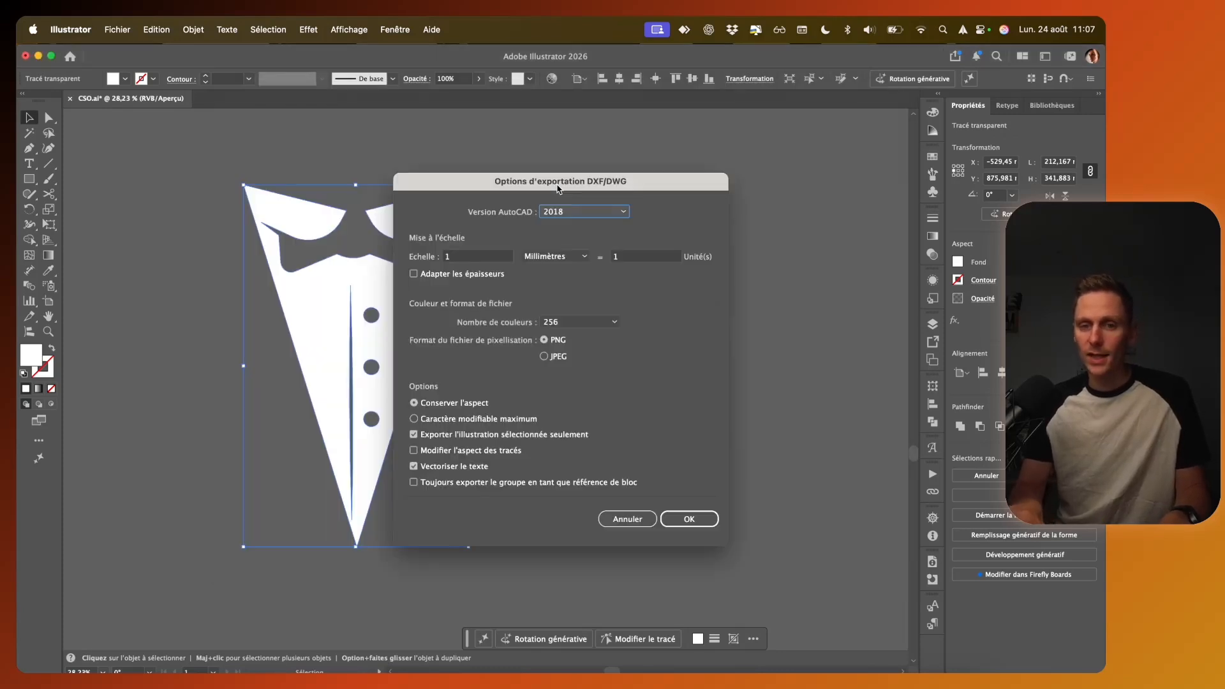
# Step: Complete the tuxedo front's DXF export at a scale of 1 millimetre to 1 unit, with only the selected artwork included
pyautogui.moveTo(617, 182); pyautogui.dragTo(805, 177)
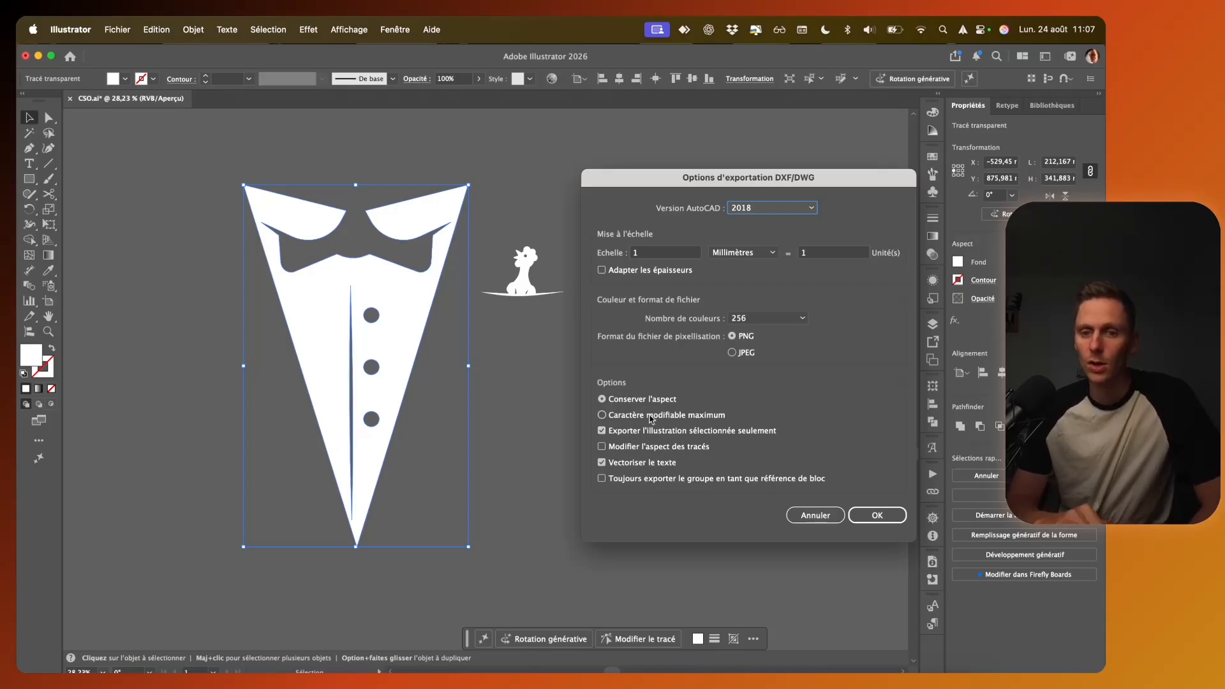
pyautogui.moveTo(660, 185); pyautogui.dragTo(614, 167)
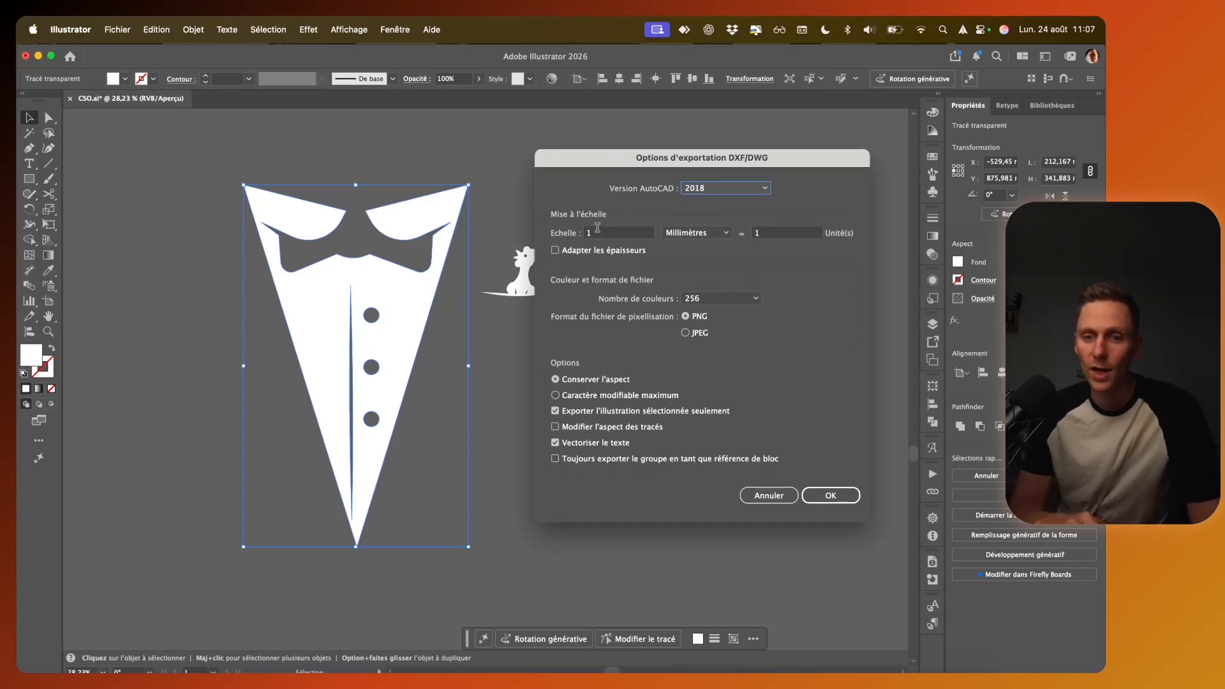
pyautogui.click(687, 238)
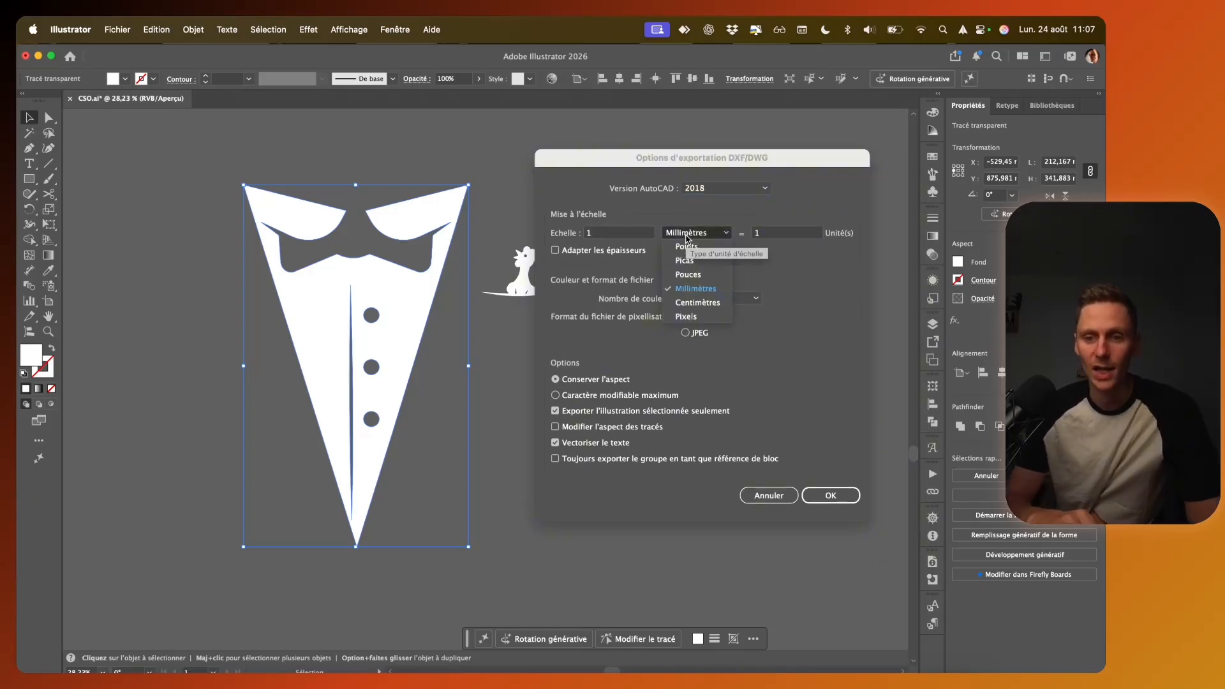
pyautogui.click(696, 235)
pyautogui.hotkey('shift', 'Tab')
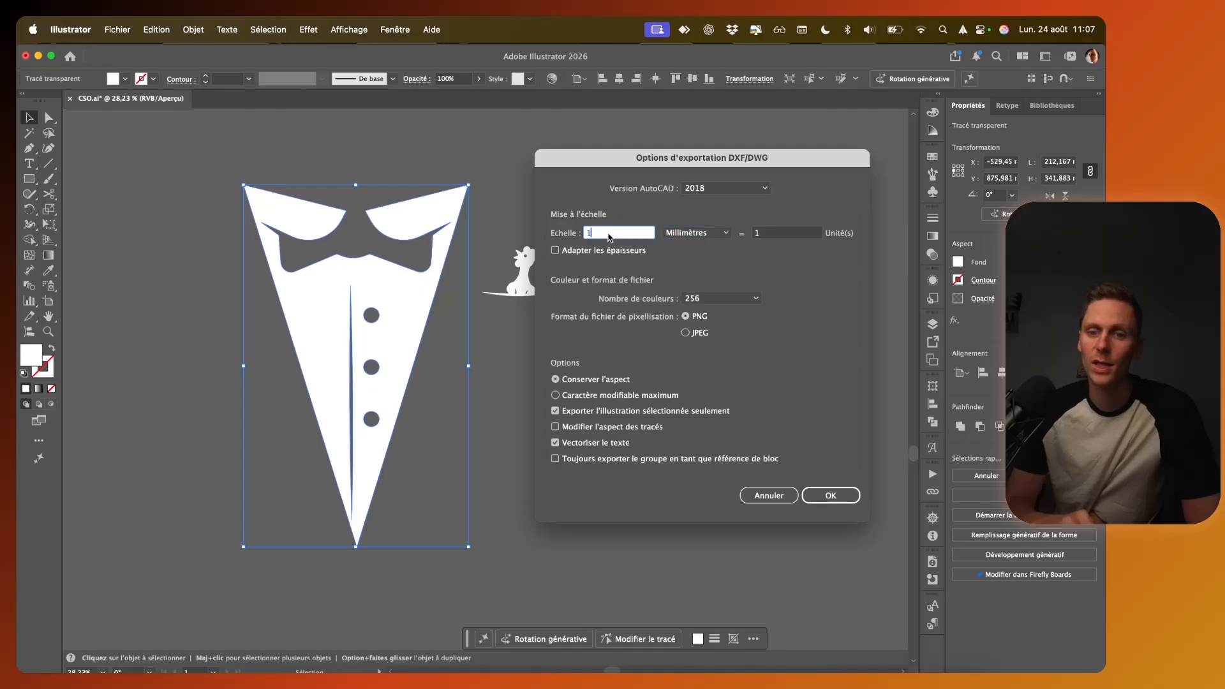
pyautogui.click(718, 237)
pyautogui.click(792, 231)
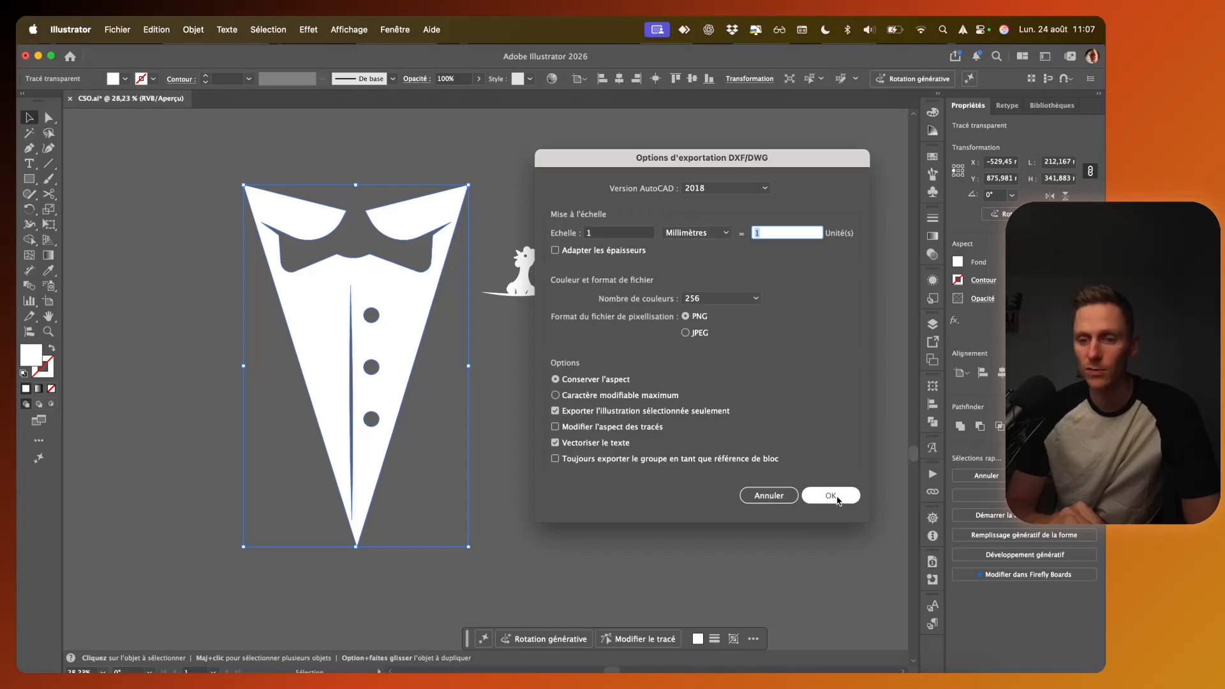
pyautogui.click(831, 496)
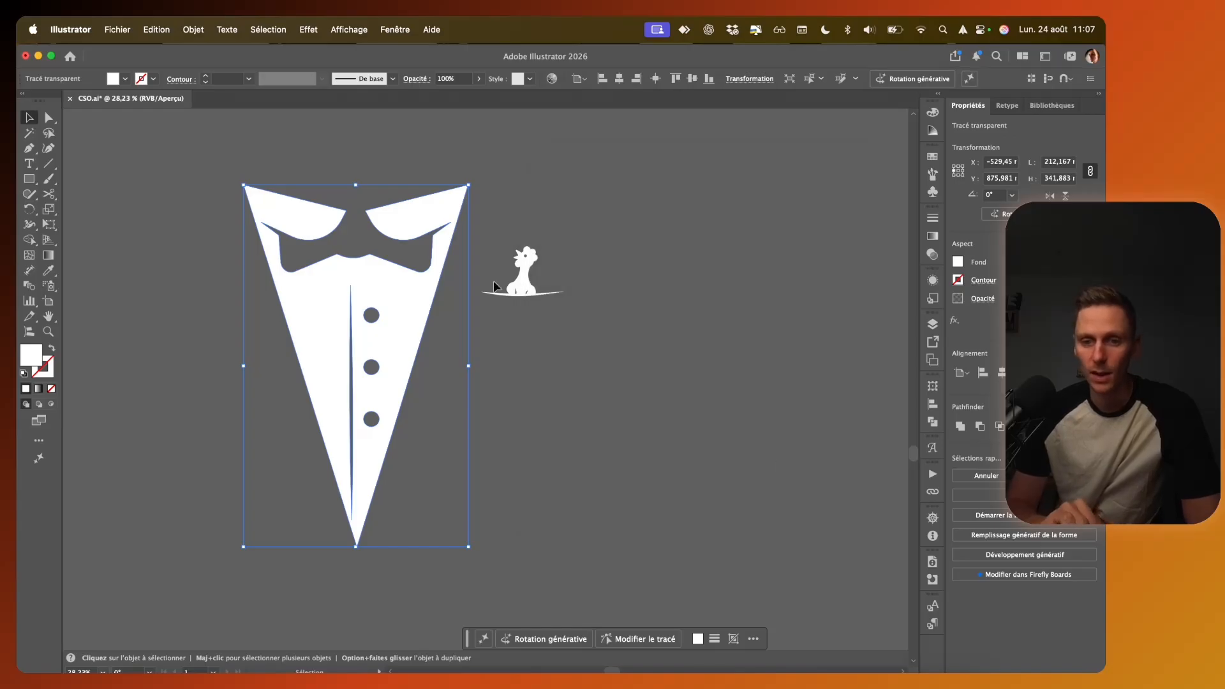
# Step: Export the chicken pocket motif alone as poulet.dxf, keeping the same DXF export options
pyautogui.click(521, 271)
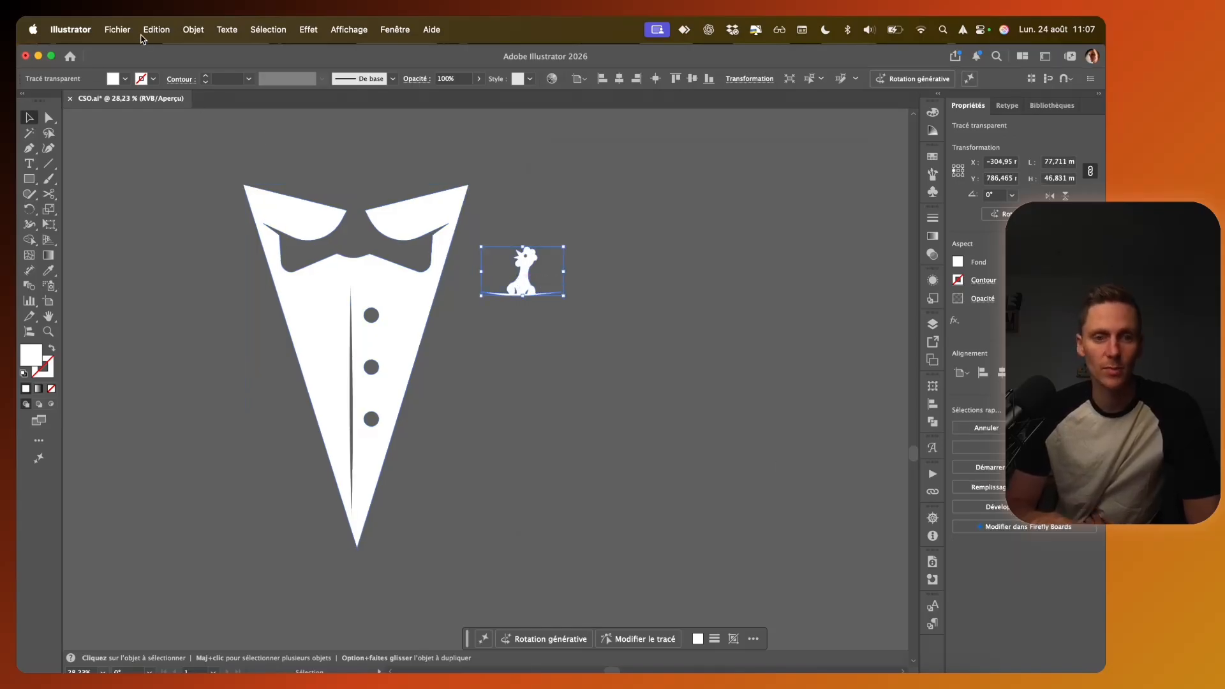
pyautogui.click(117, 29)
pyautogui.moveTo(212, 321)
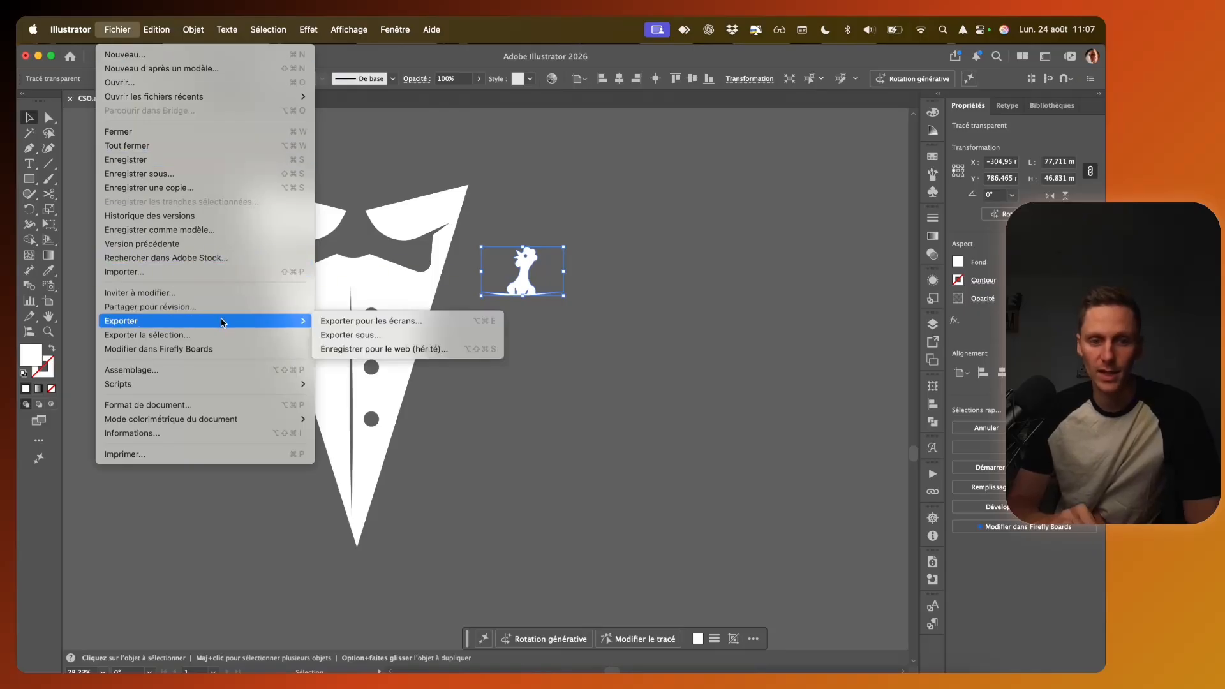
pyautogui.click(364, 336)
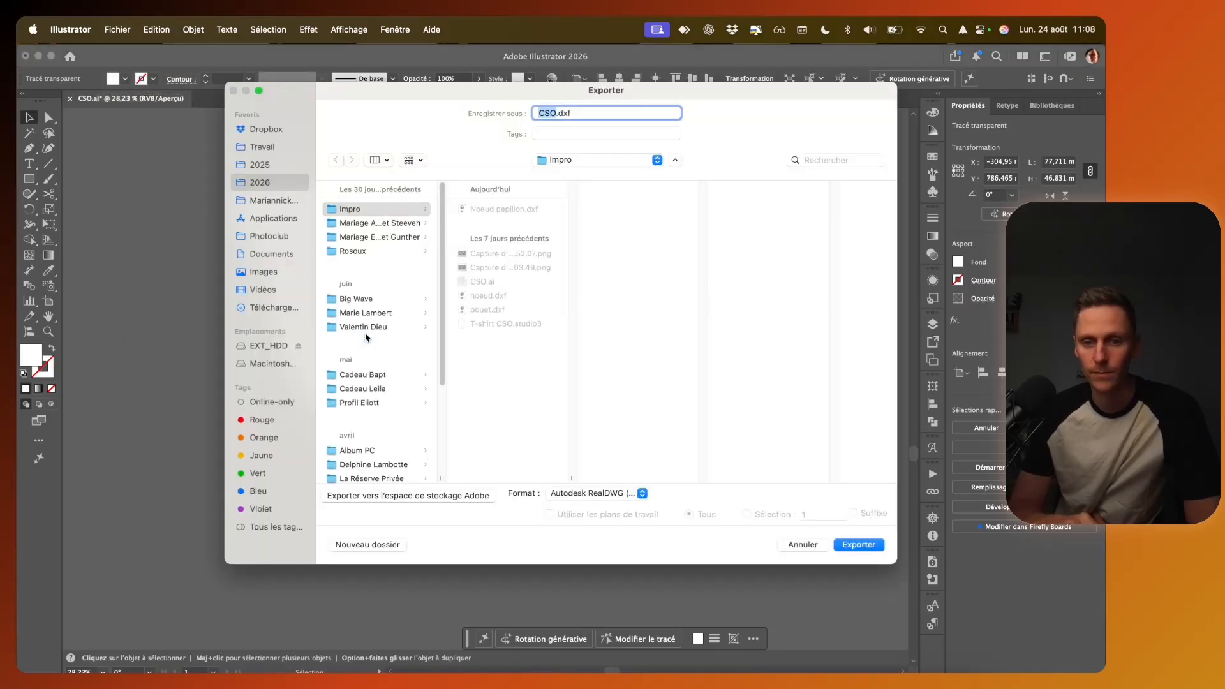
pyautogui.write('poulet')
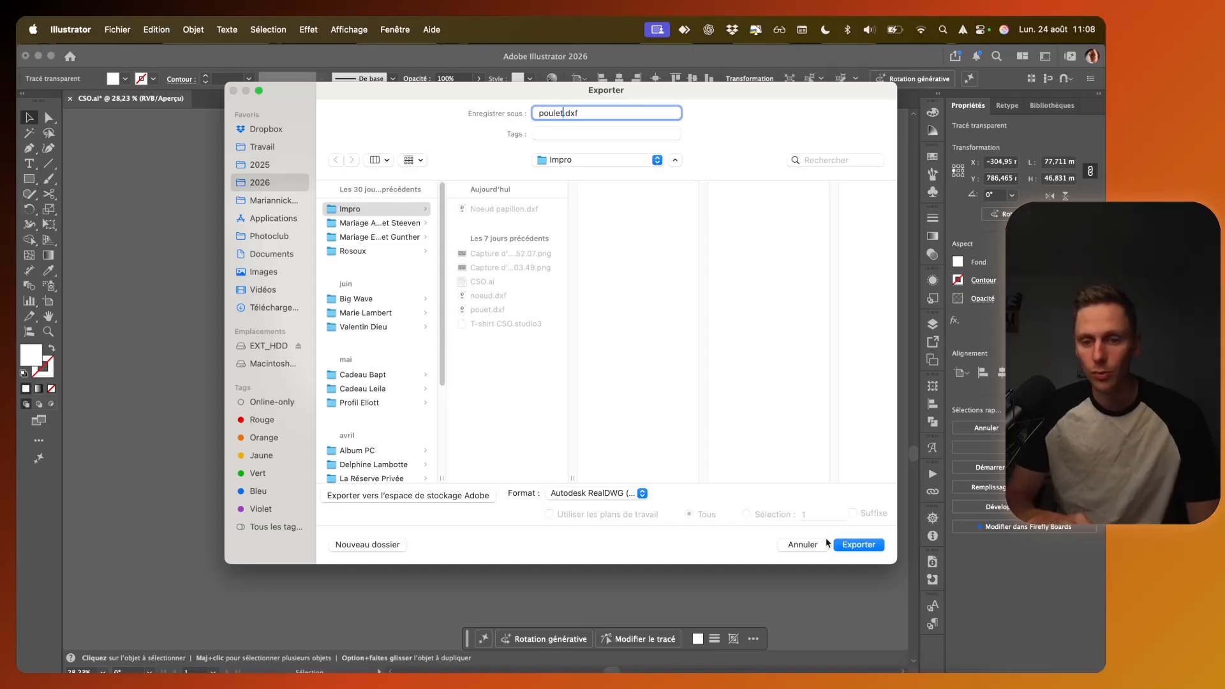
pyautogui.click(860, 546)
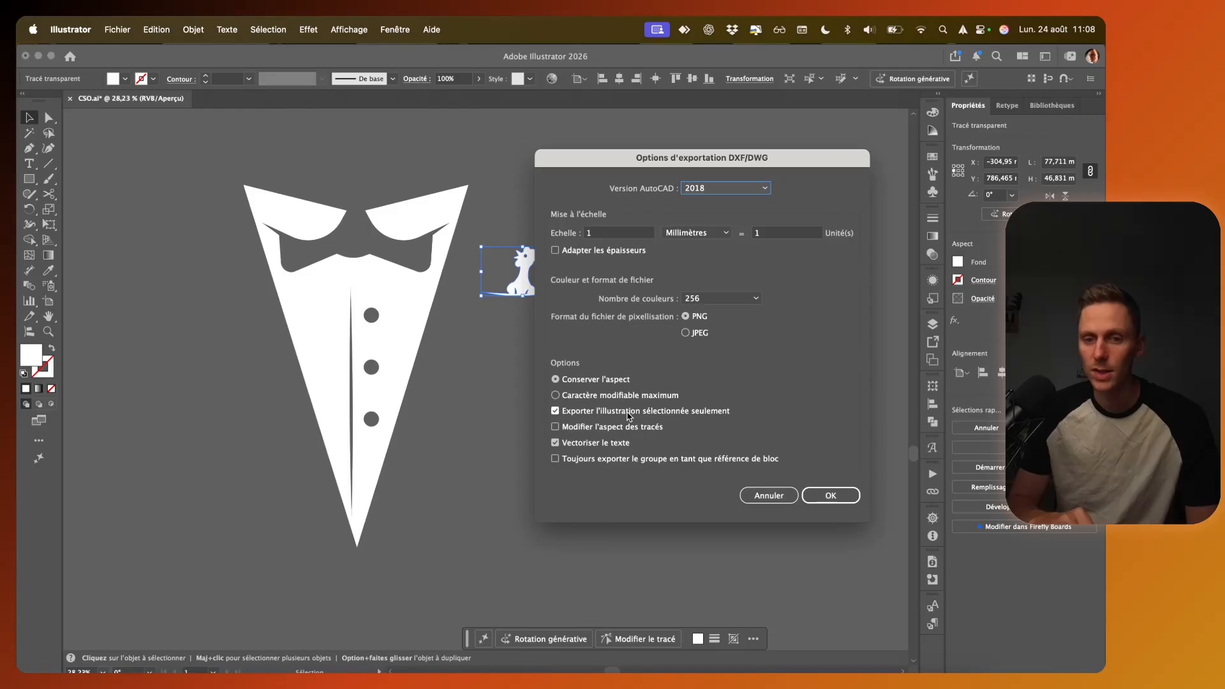
pyautogui.click(827, 501)
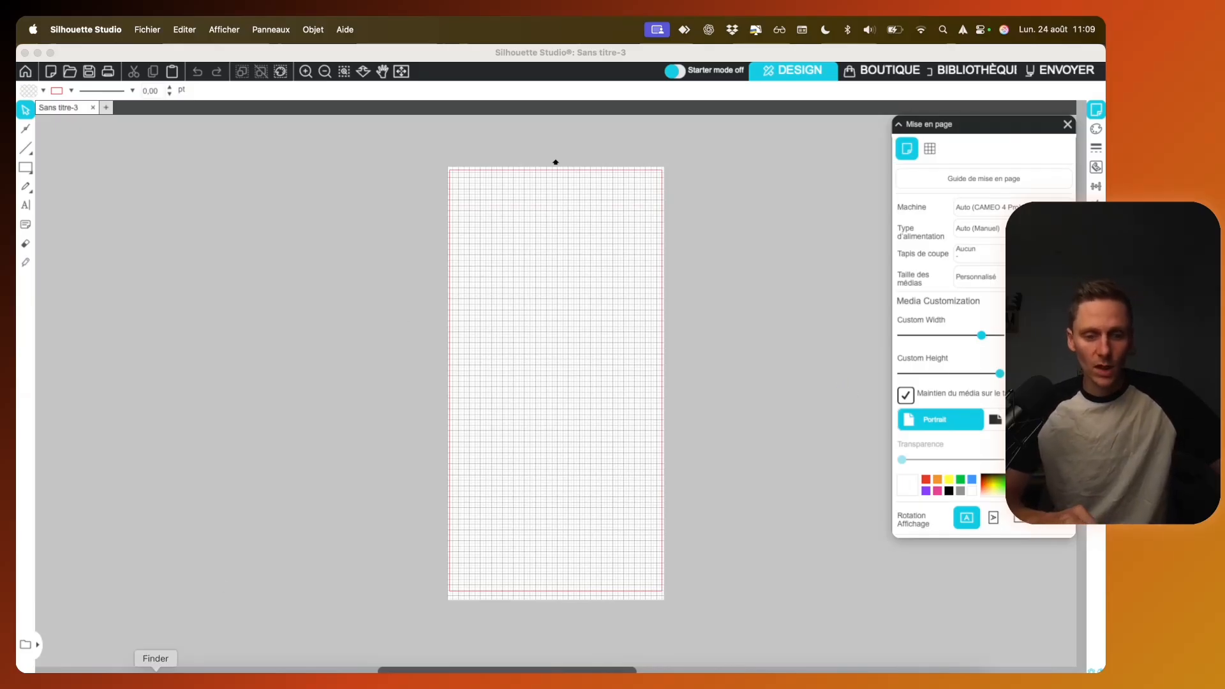
# Step: Bring Noeud papillon.dxf from the Impro folder onto the blank page in Silhouette Studio
pyautogui.click(155, 679)
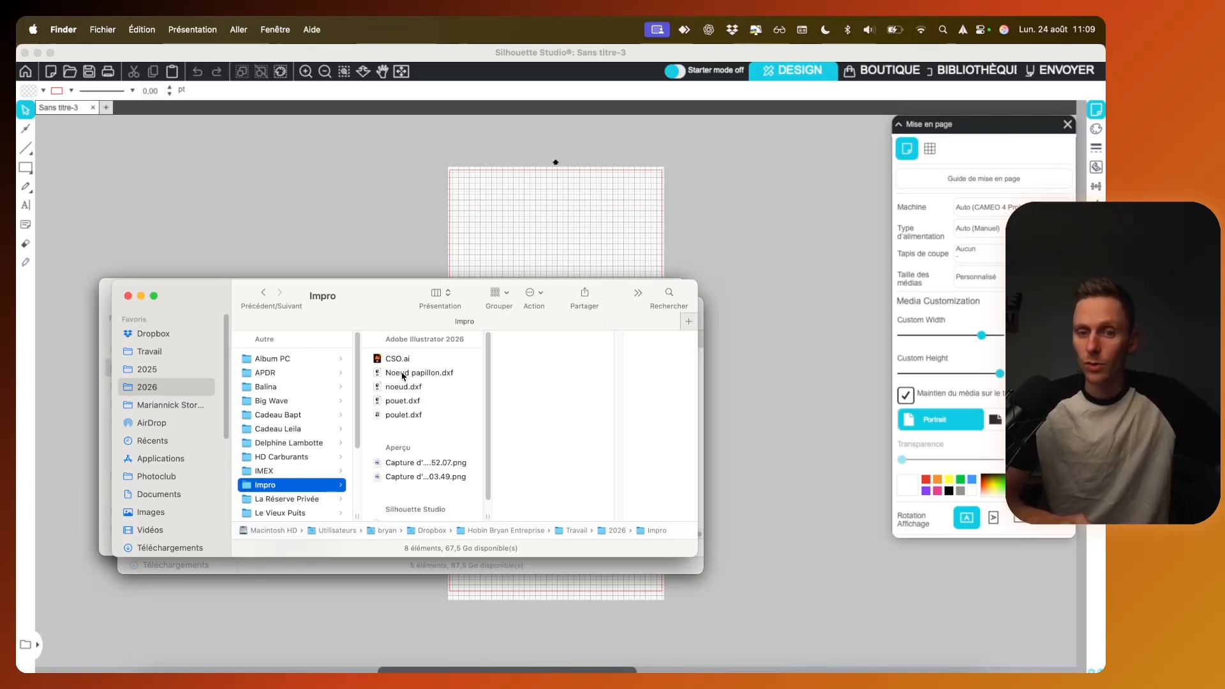
pyautogui.moveTo(403, 376); pyautogui.dragTo(442, 375)
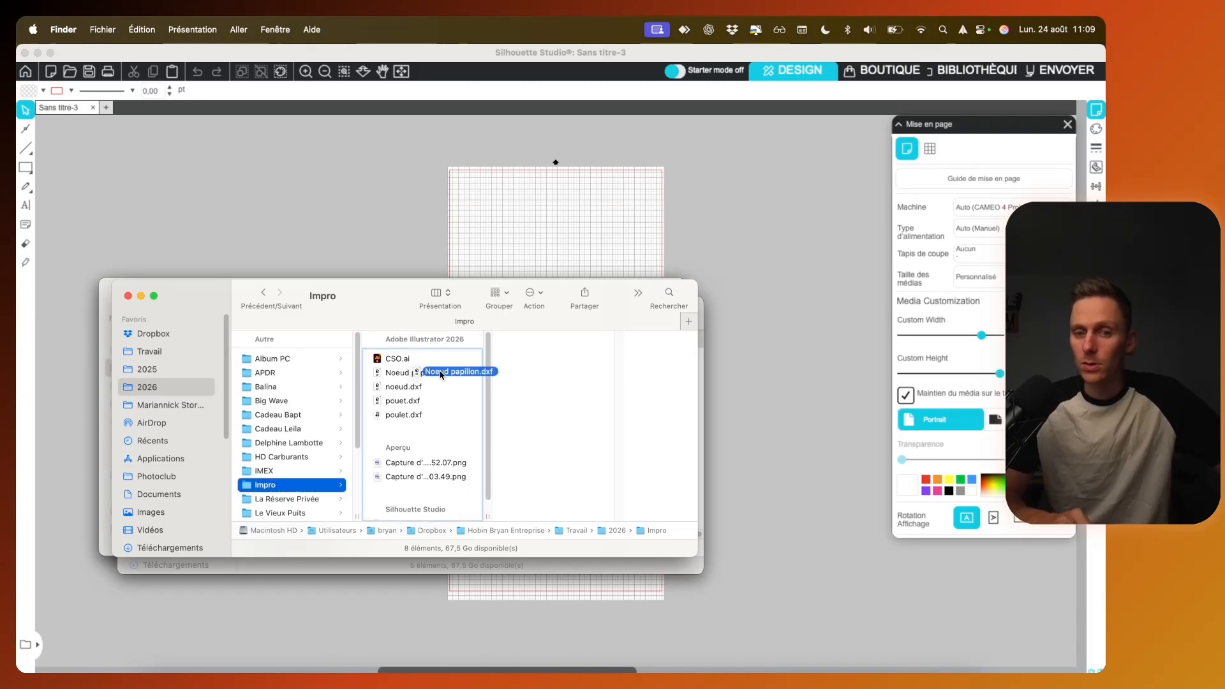
pyautogui.moveTo(442, 375); pyautogui.dragTo(528, 239)
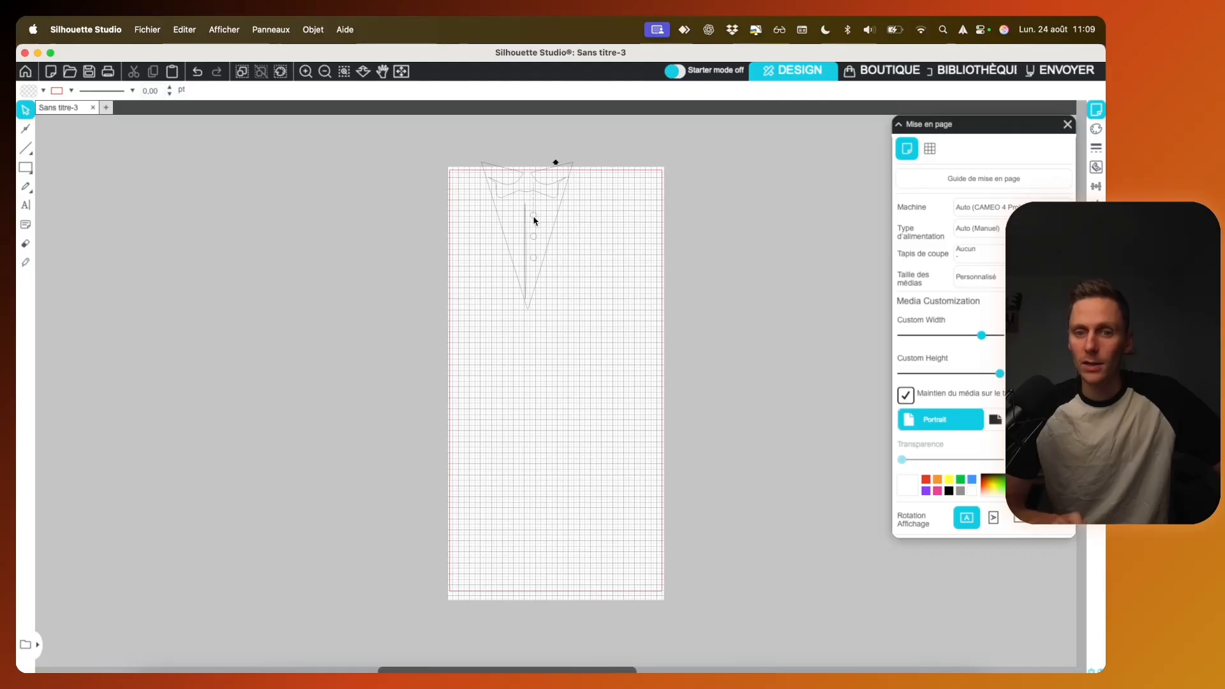
pyautogui.scroll(2, 528, 246)
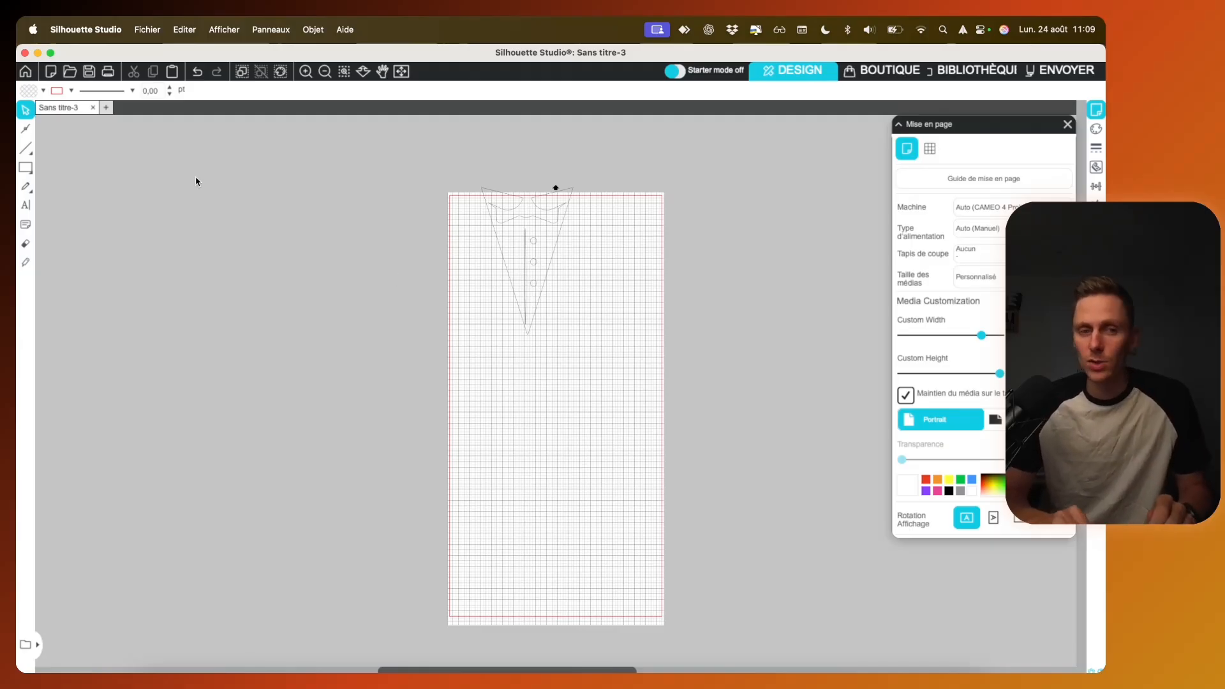
# Step: Save the document as "t-shirt noeud papillon" in the Impro folder, in Silhouette Studio V3 format
pyautogui.click(89, 74)
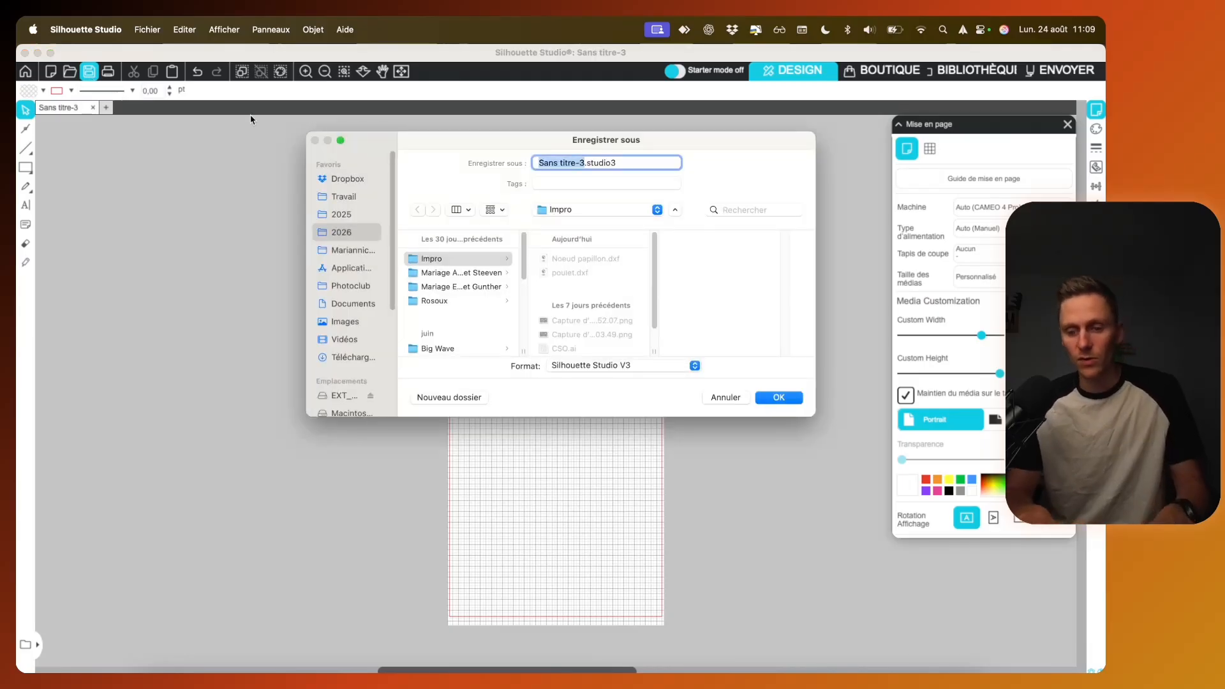
pyautogui.write('t-shirt')
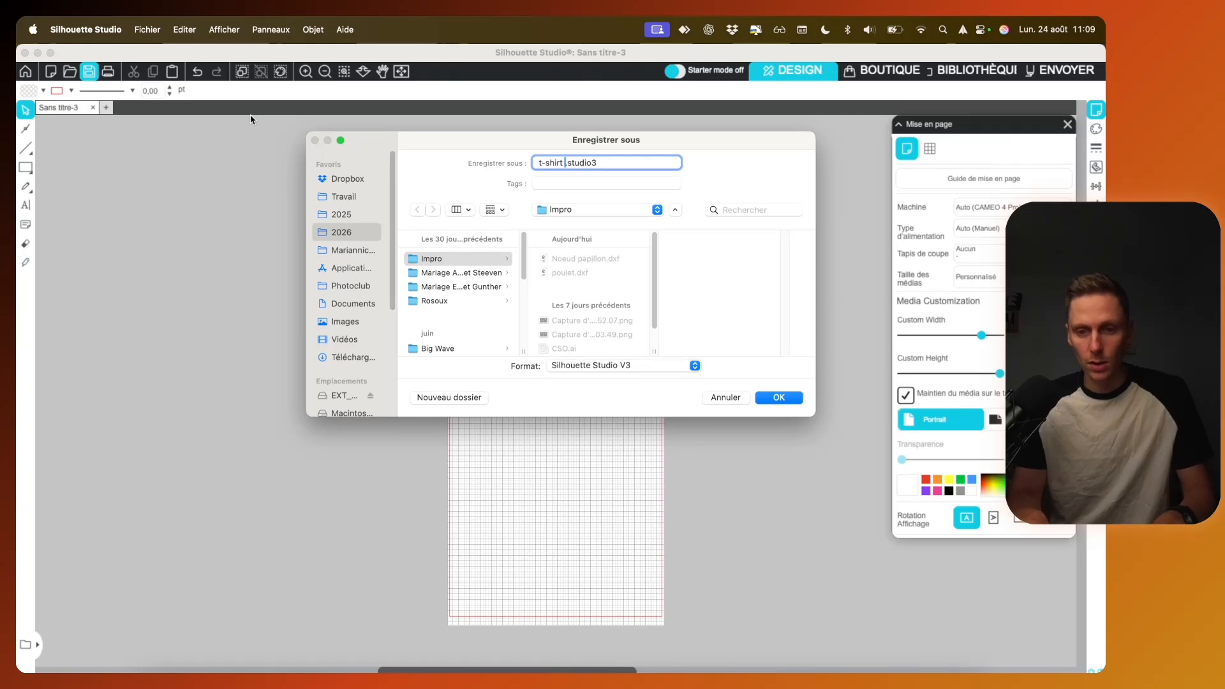
pyautogui.write(' noeud pap')
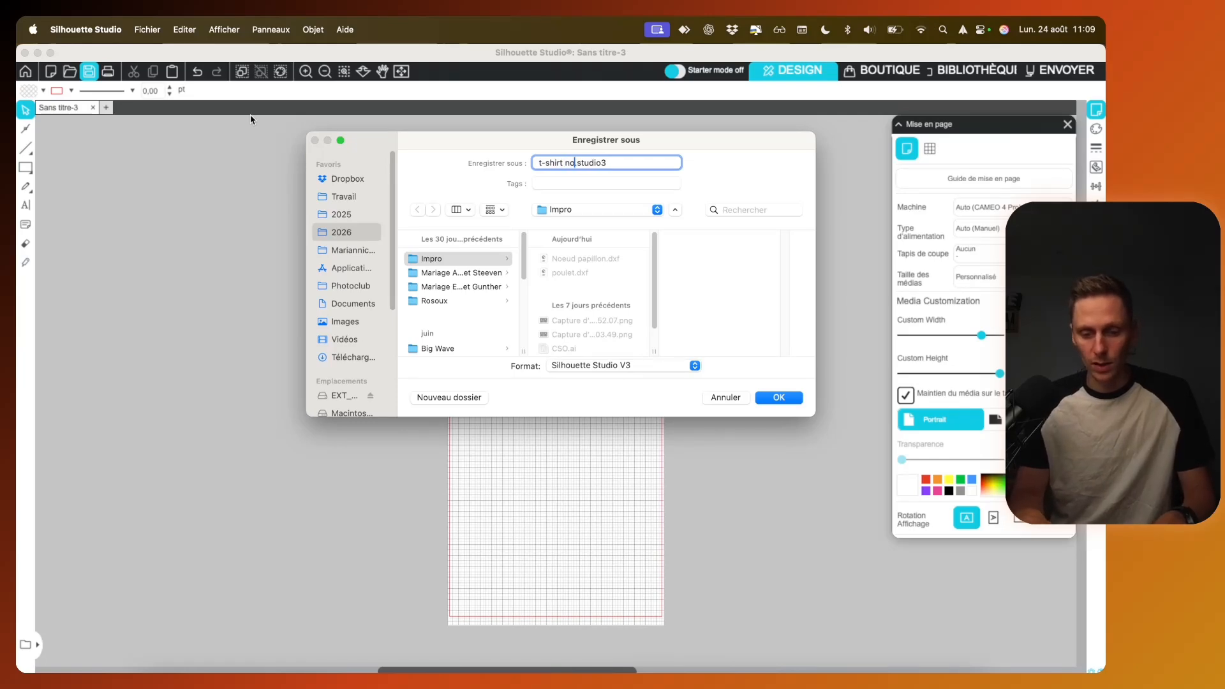
pyautogui.write('illon')
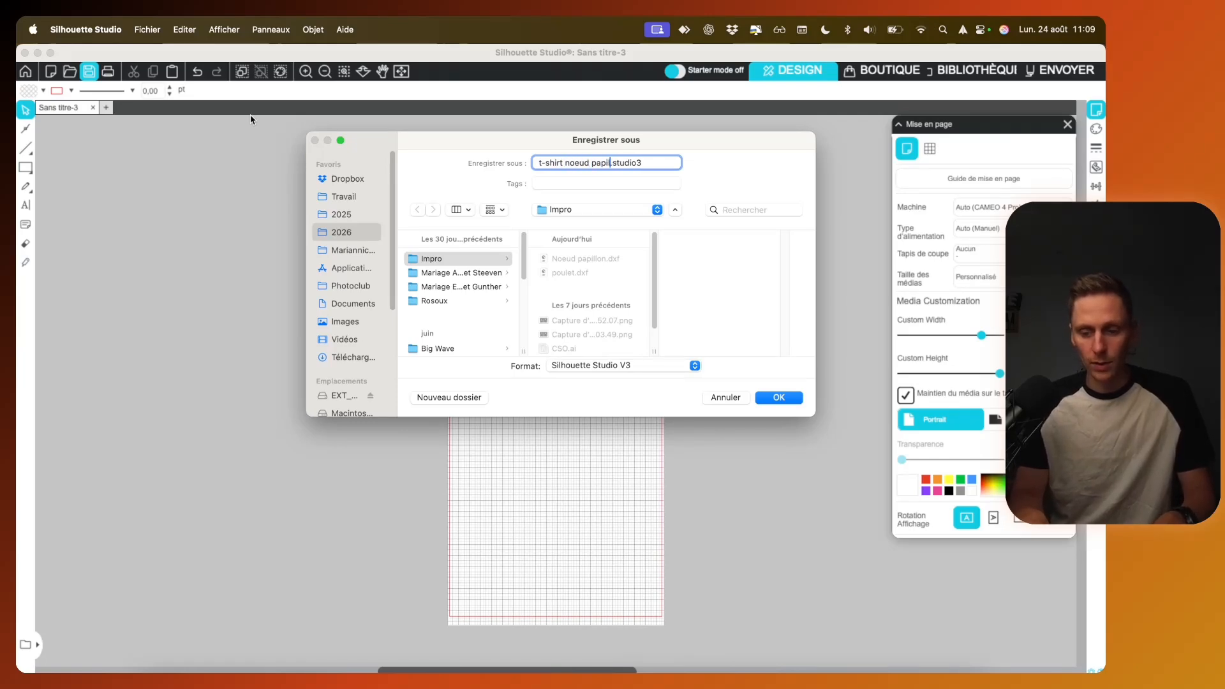
pyautogui.press('Return')
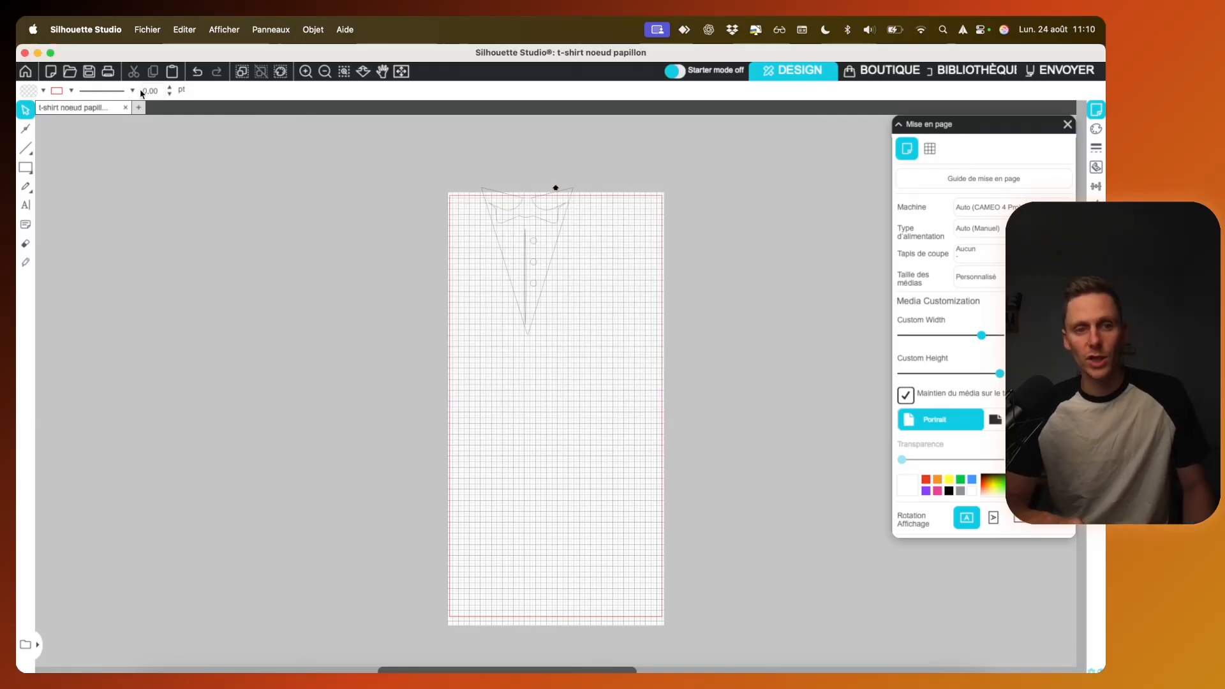
# Step: Close the current document and reopen t-shirt noeud papillon.studio3 from the recent files
pyautogui.click(125, 107)
pyautogui.click(148, 30)
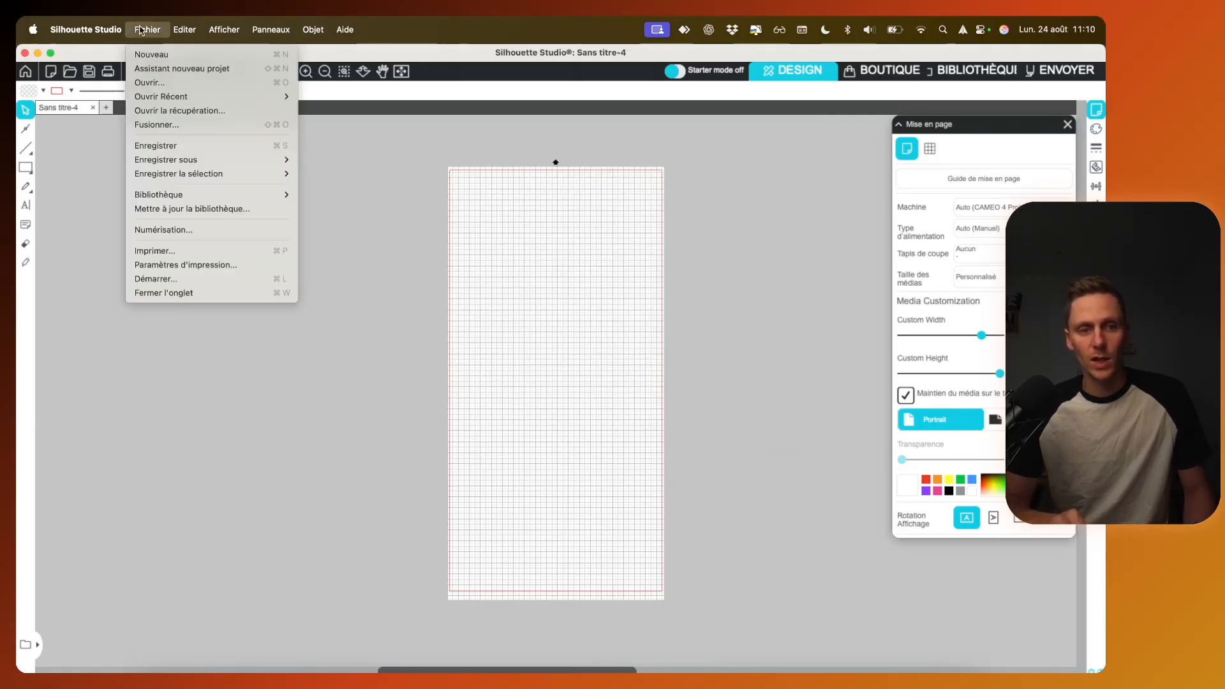
pyautogui.moveTo(212, 97)
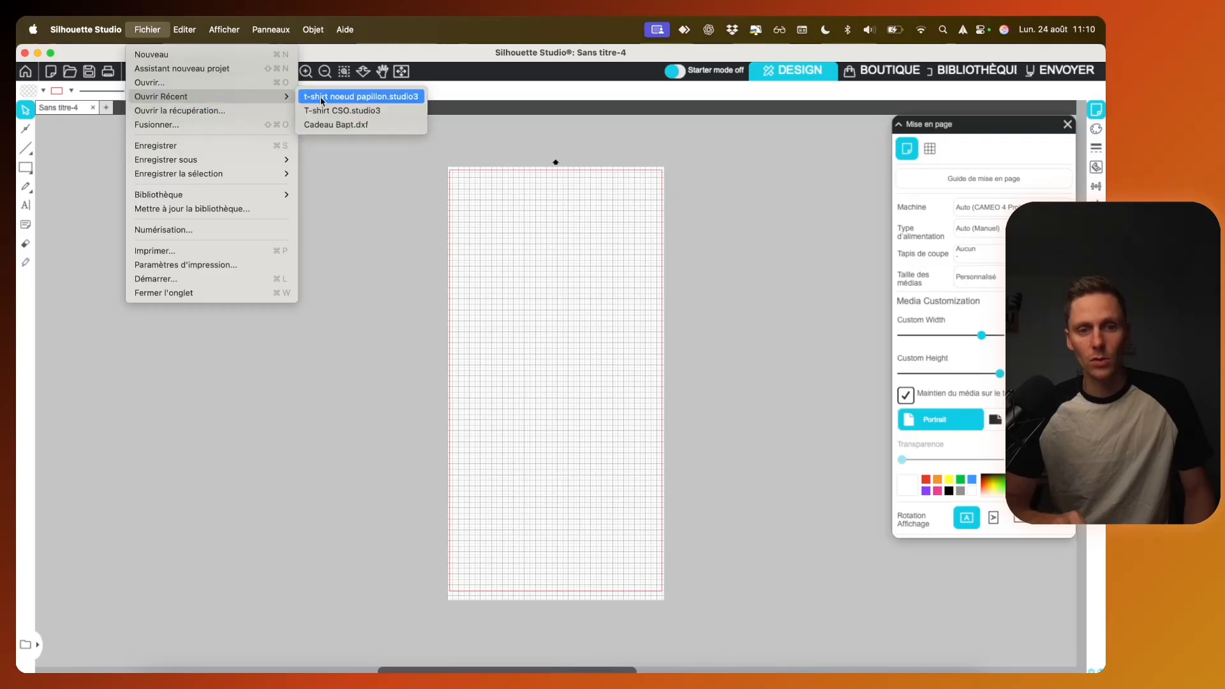
pyautogui.click(353, 99)
# Step: Move the tuxedo front fully inside the page's cut area, at about X 34 mm and Y 33 mm
pyautogui.click(566, 222)
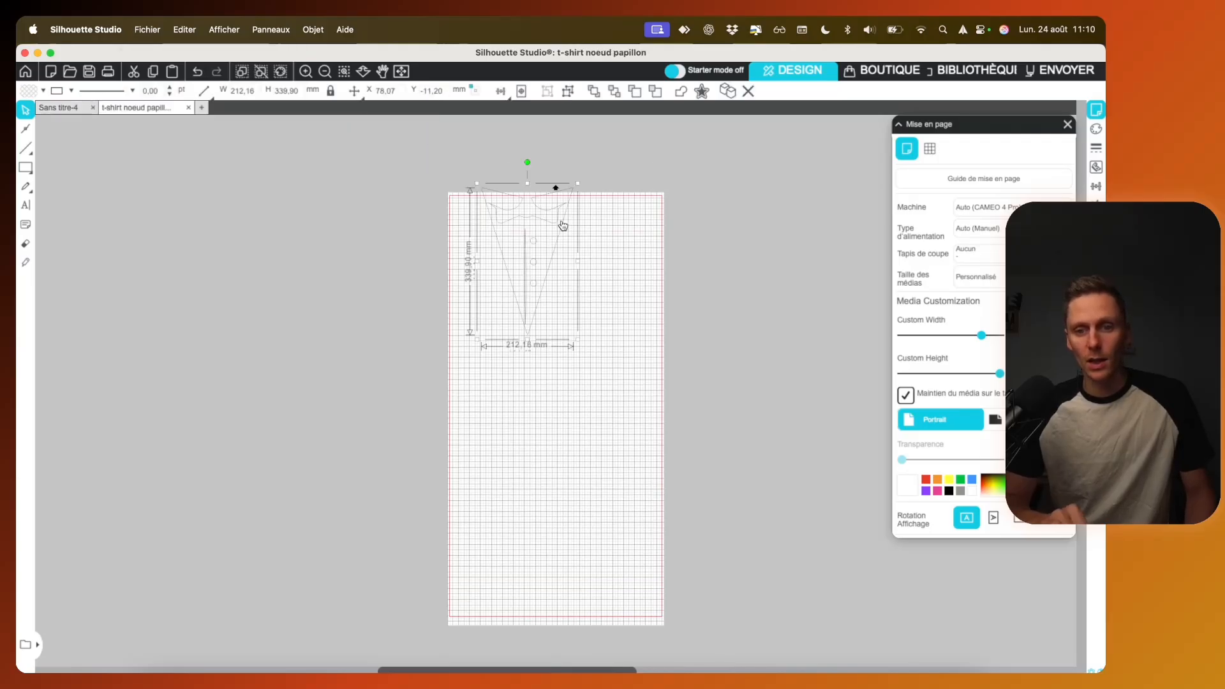
pyautogui.moveTo(558, 224); pyautogui.dragTo(536, 240)
pyautogui.click(587, 254)
pyautogui.click(518, 263)
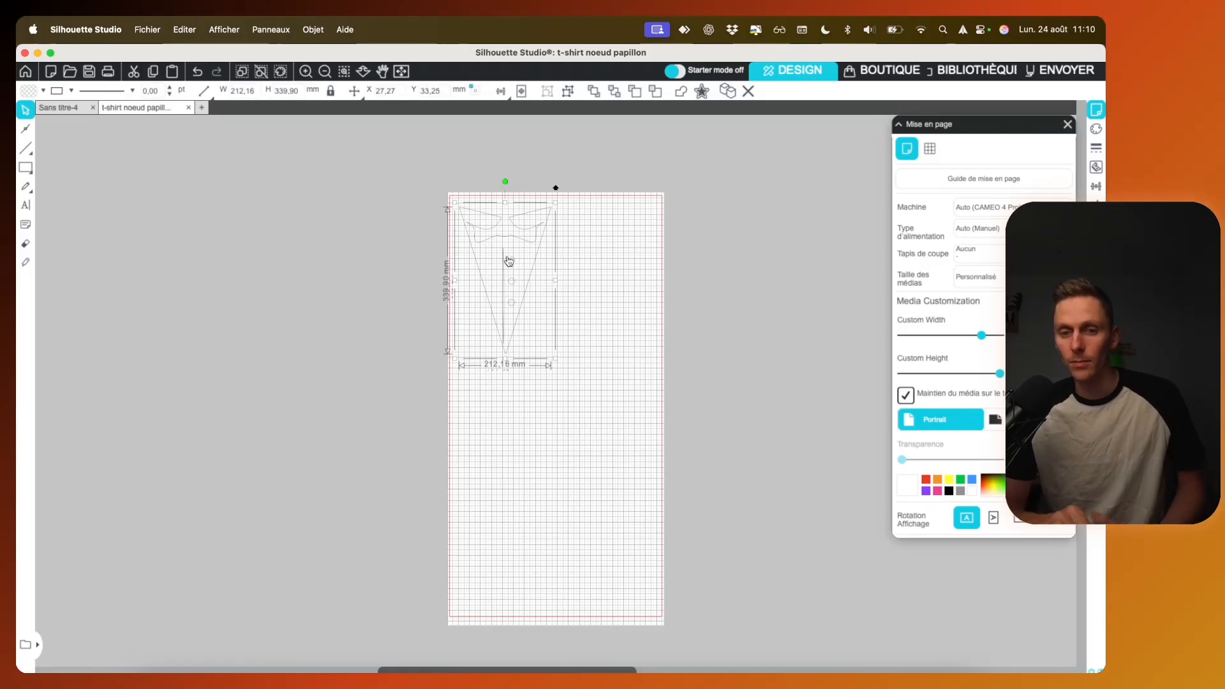
pyautogui.moveTo(518, 263)
pyautogui.mouseDown()
pyautogui.moveTo(555, 263)
pyautogui.moveTo(512, 258)
pyautogui.mouseUp()
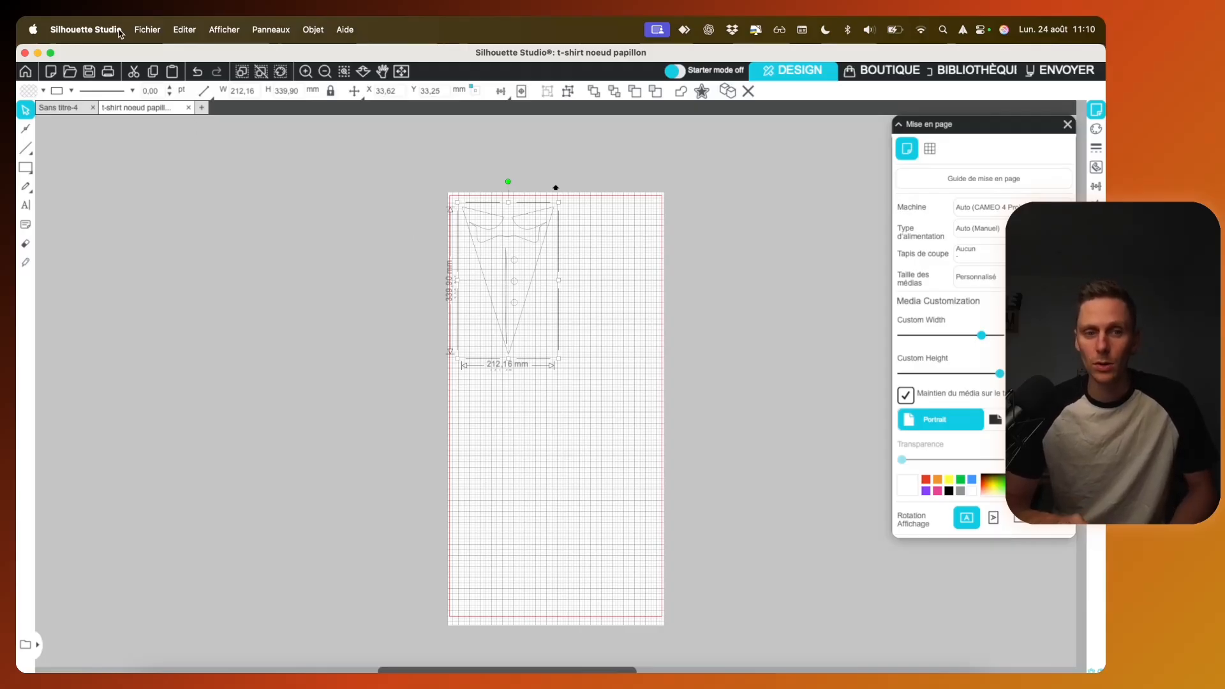
# Step: Set the import preferences so that DXF files open as "Tel quel"
pyautogui.click(86, 29)
pyautogui.moveTo(154, 30)
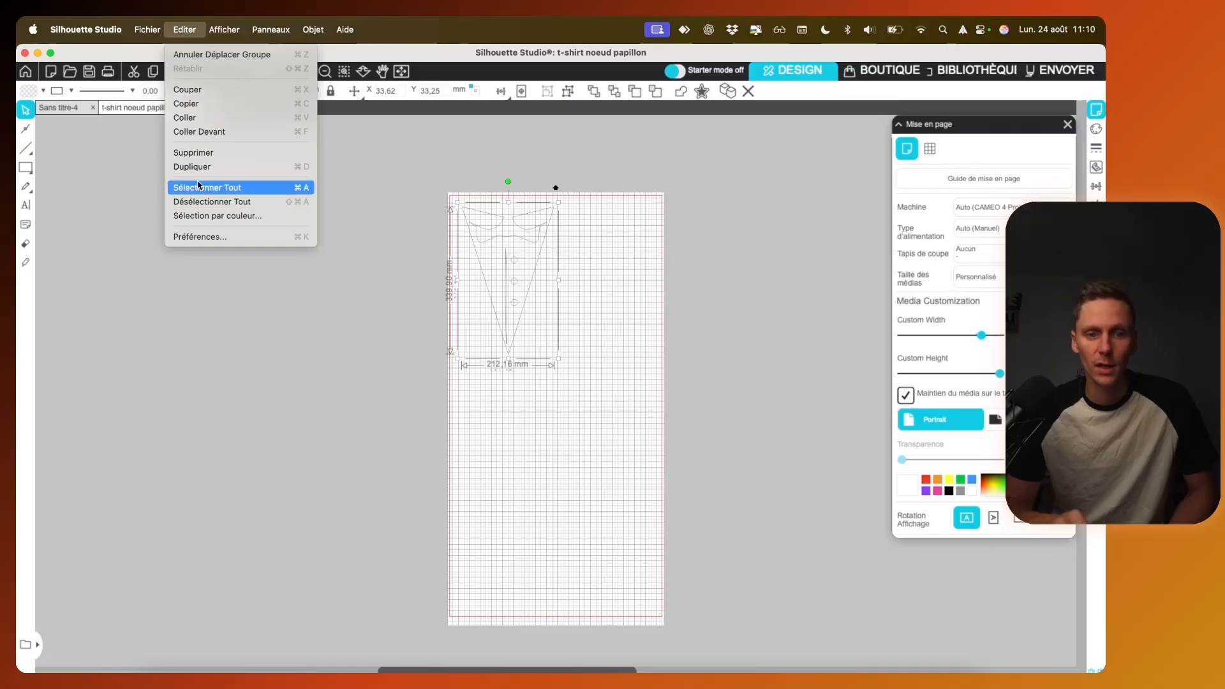
pyautogui.click(208, 238)
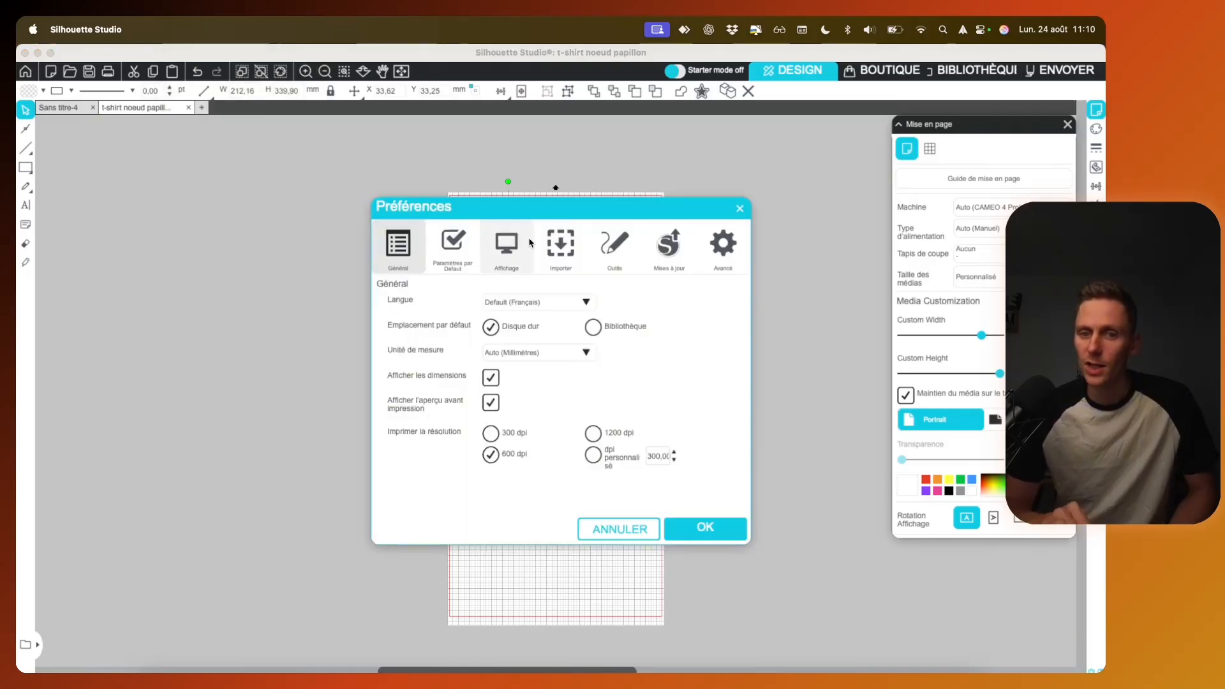
pyautogui.click(562, 247)
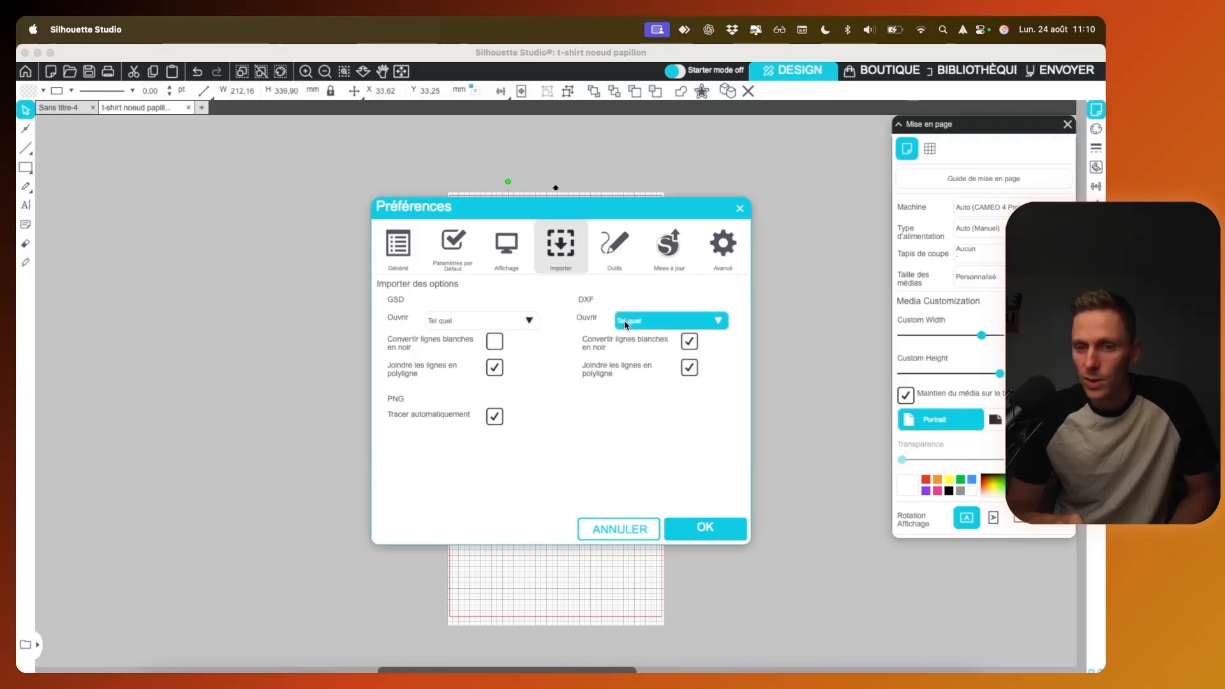
pyautogui.click(628, 324)
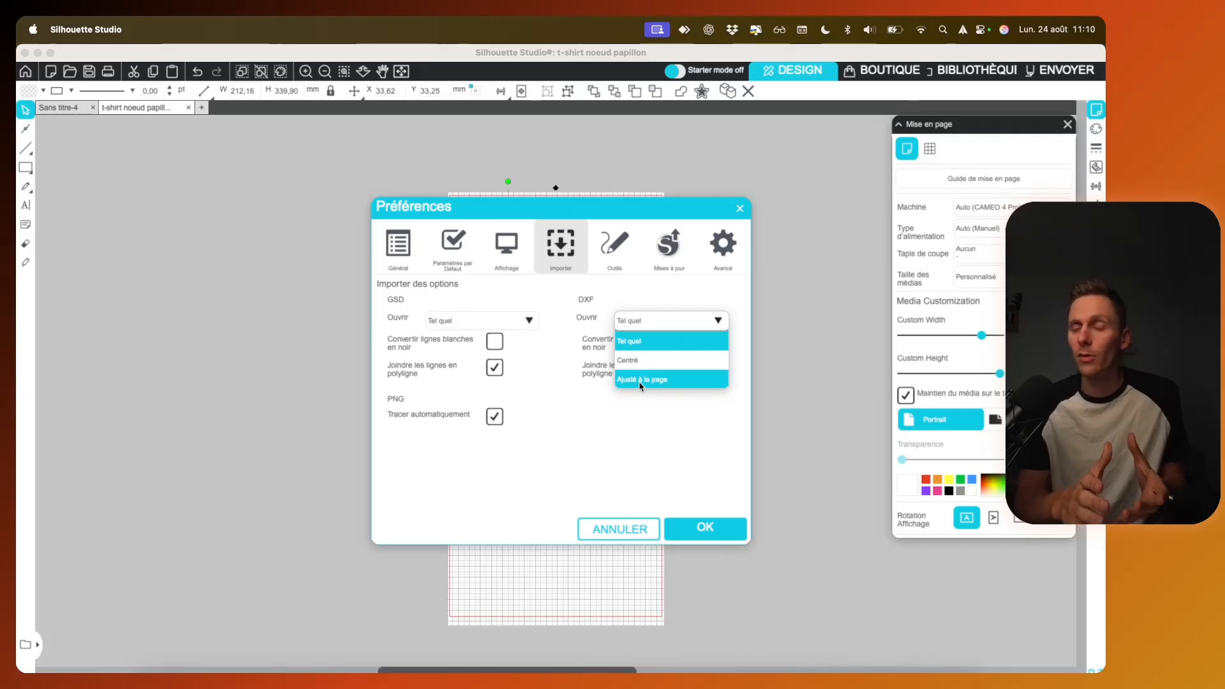
pyautogui.click(637, 340)
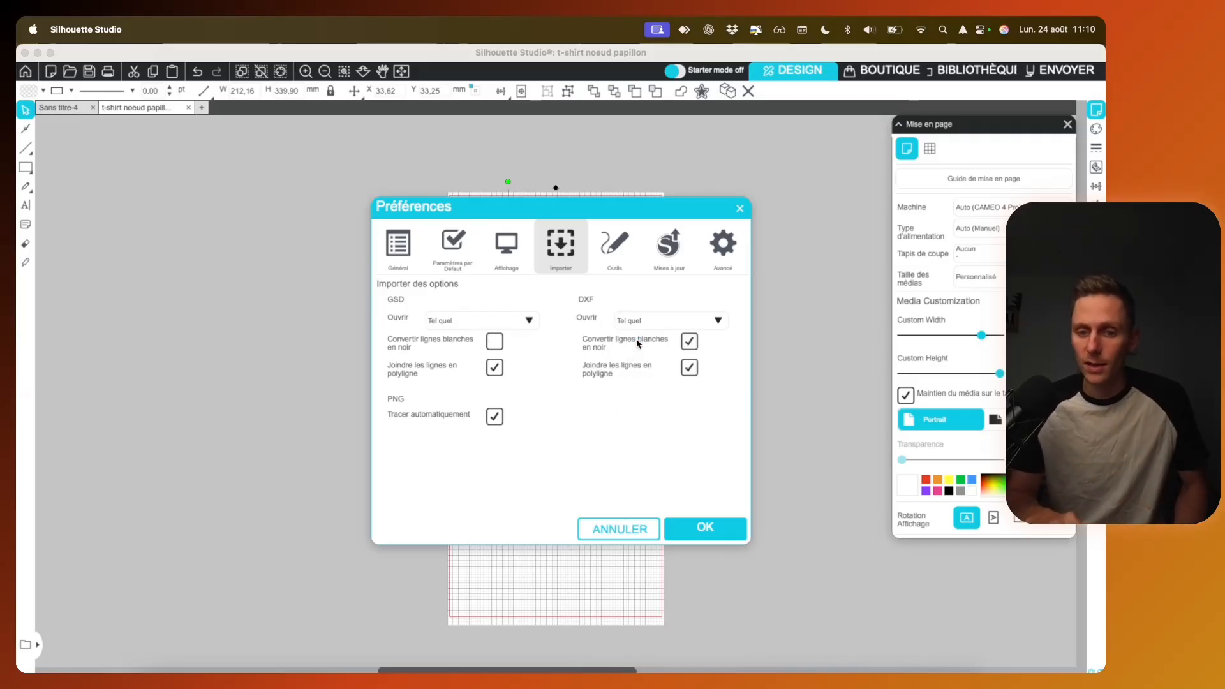
pyautogui.click(705, 534)
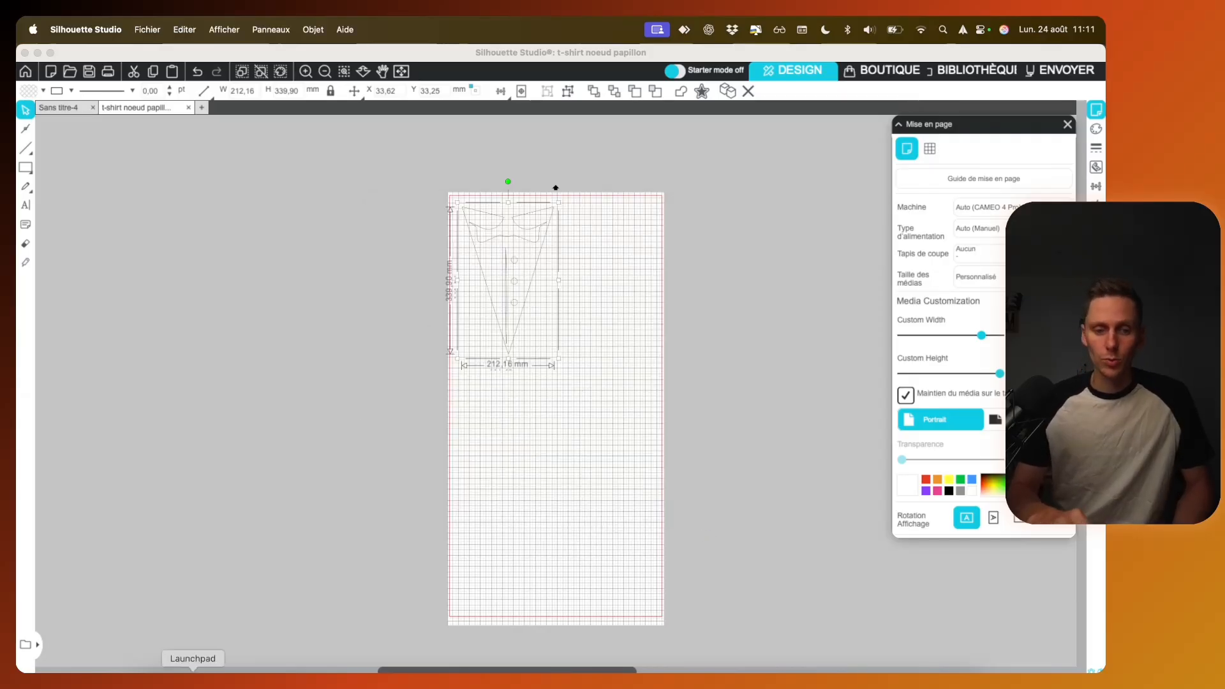
# Step: Bring poulet.dxf from its folder onto the page beside the tuxedo front
pyautogui.click(153, 680)
pyautogui.moveTo(403, 415); pyautogui.dragTo(618, 239)
pyautogui.click(654, 243)
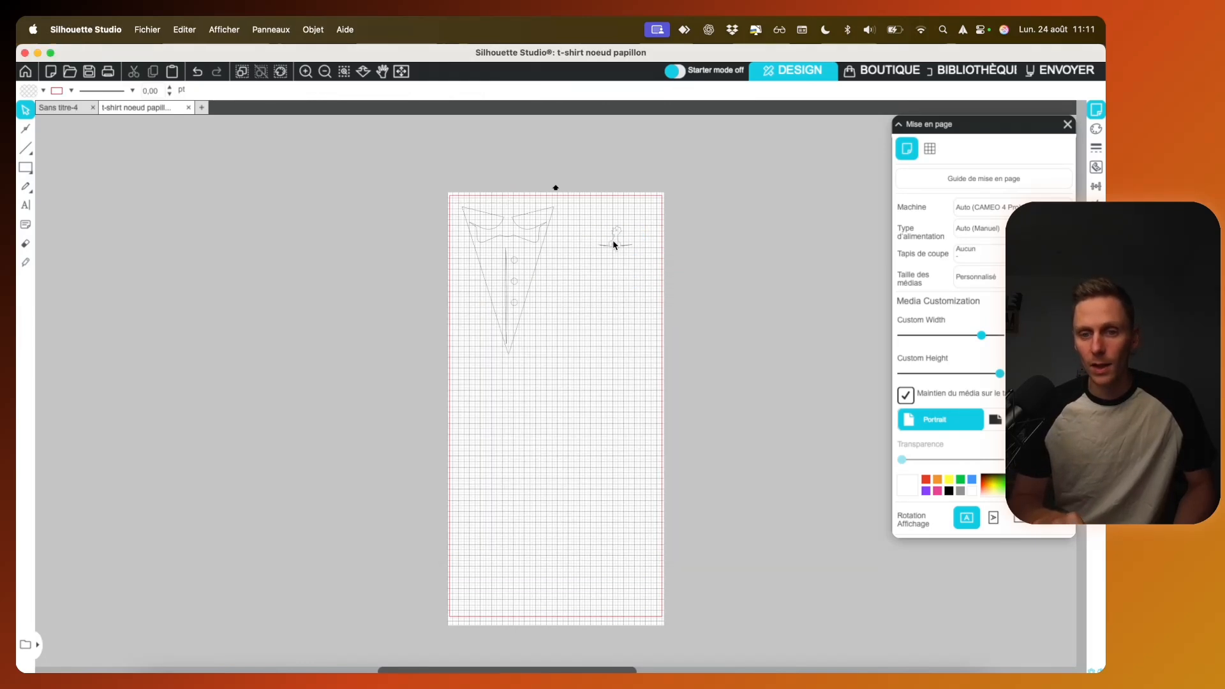
pyautogui.moveTo(598, 218); pyautogui.dragTo(656, 319)
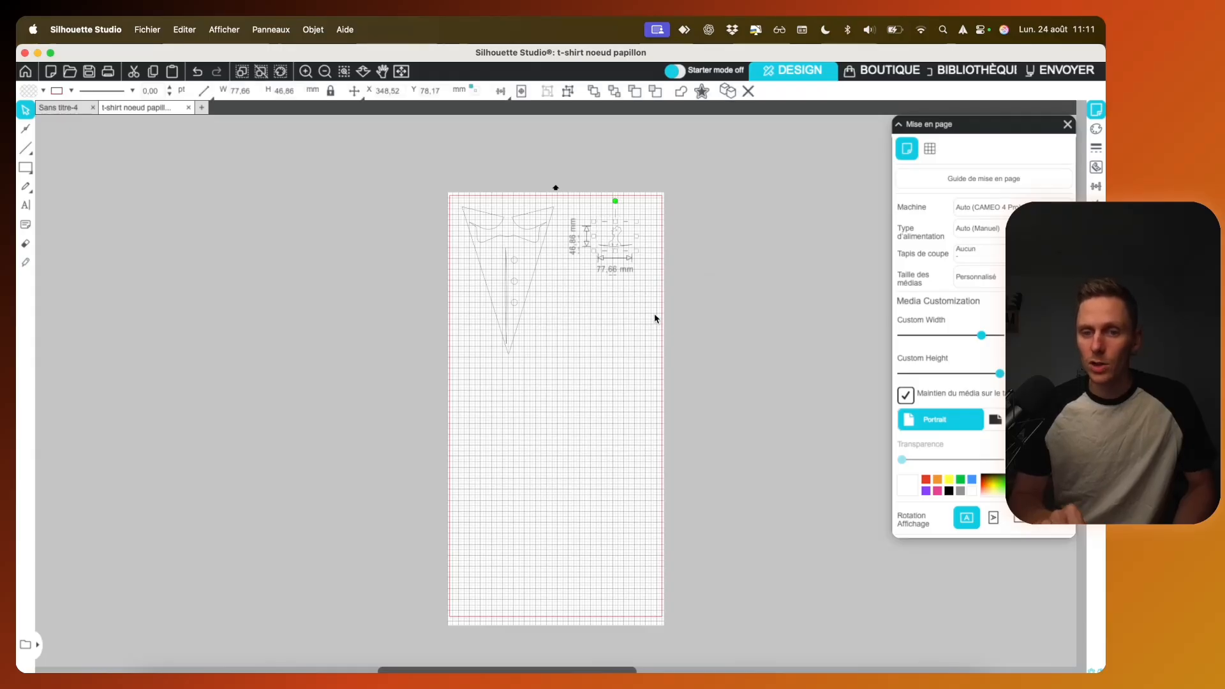
pyautogui.click(614, 277)
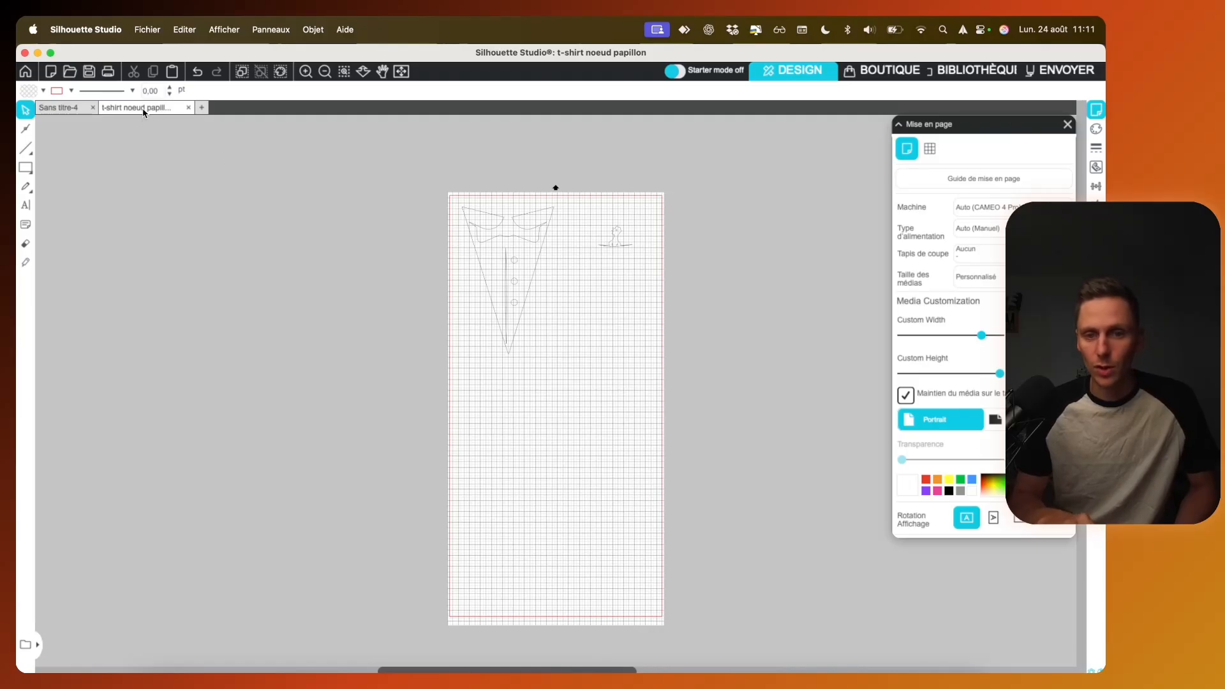
# Step: Close and reopen t-shirt noeud papillon.studio3 with the chicken motif included
pyautogui.click(189, 108)
pyautogui.click(147, 29)
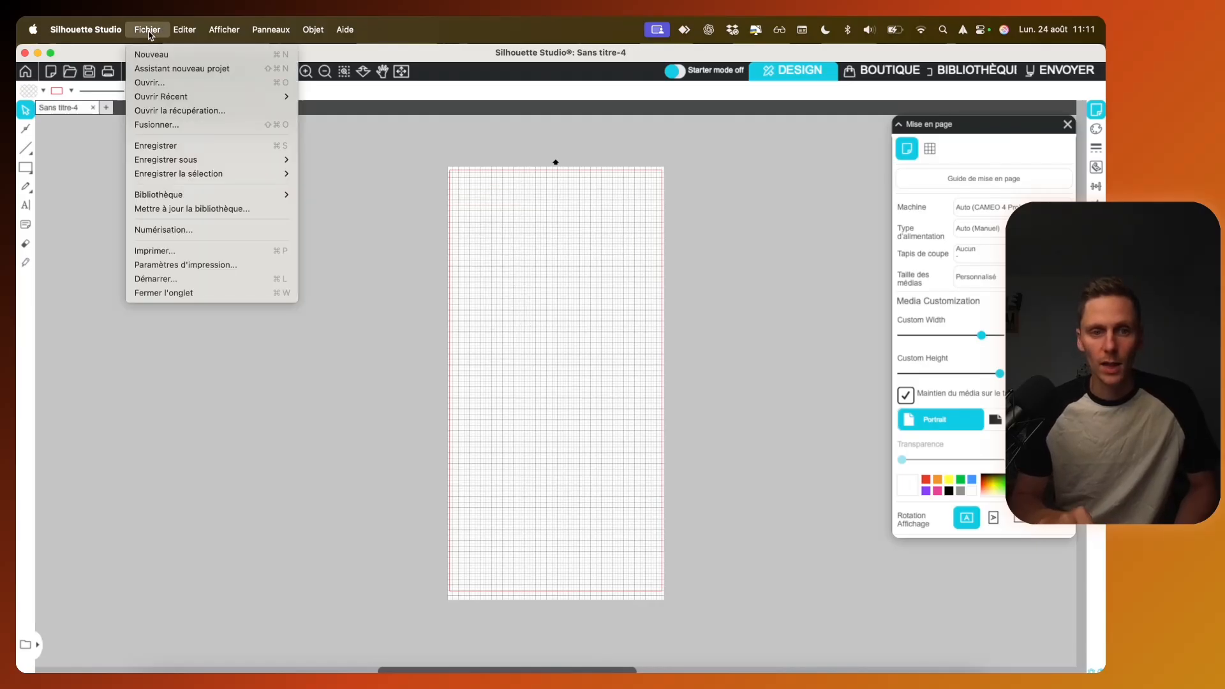
pyautogui.moveTo(198, 97)
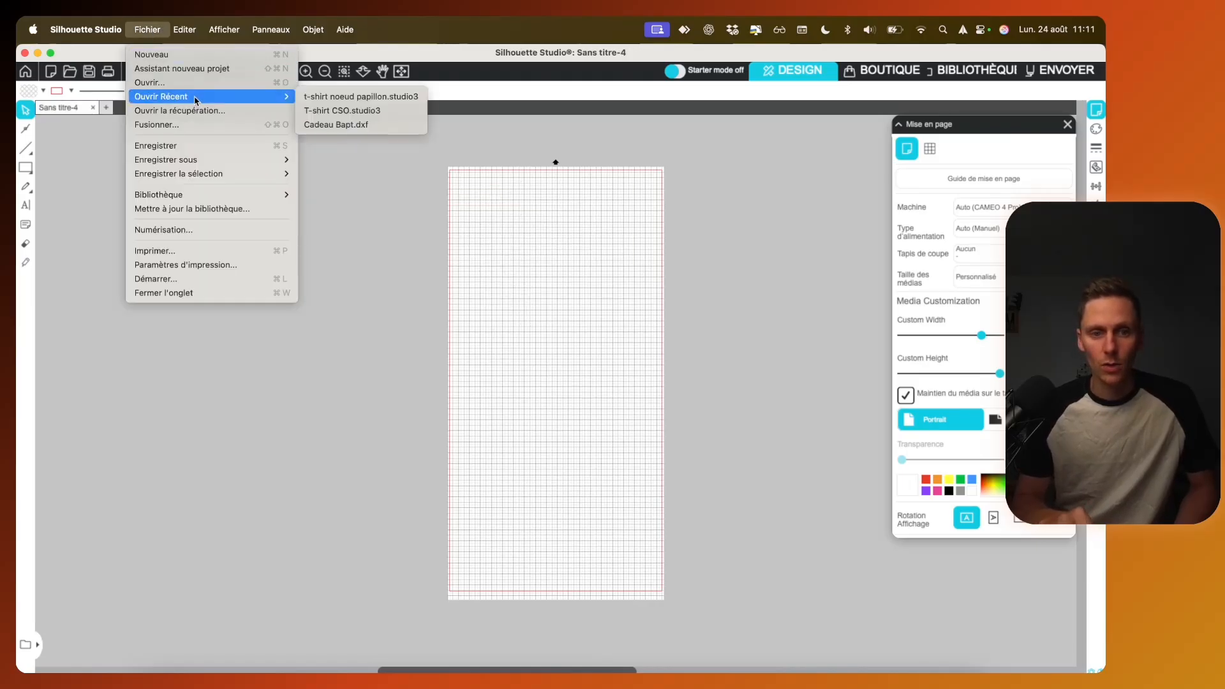
pyautogui.click(345, 97)
# Step: Move the chicken motif as one group into the page's upper-right corner, inside the cut area
pyautogui.click(624, 238)
pyautogui.moveTo(623, 238); pyautogui.dragTo(610, 260)
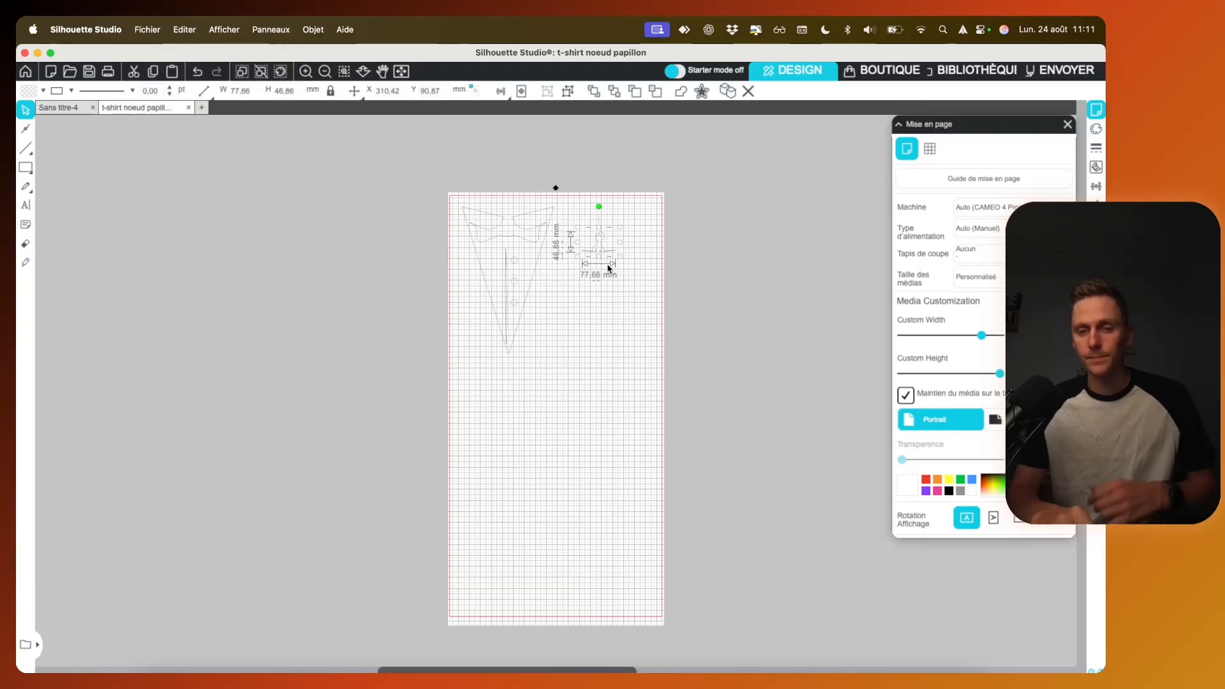
pyautogui.press('super+plus')
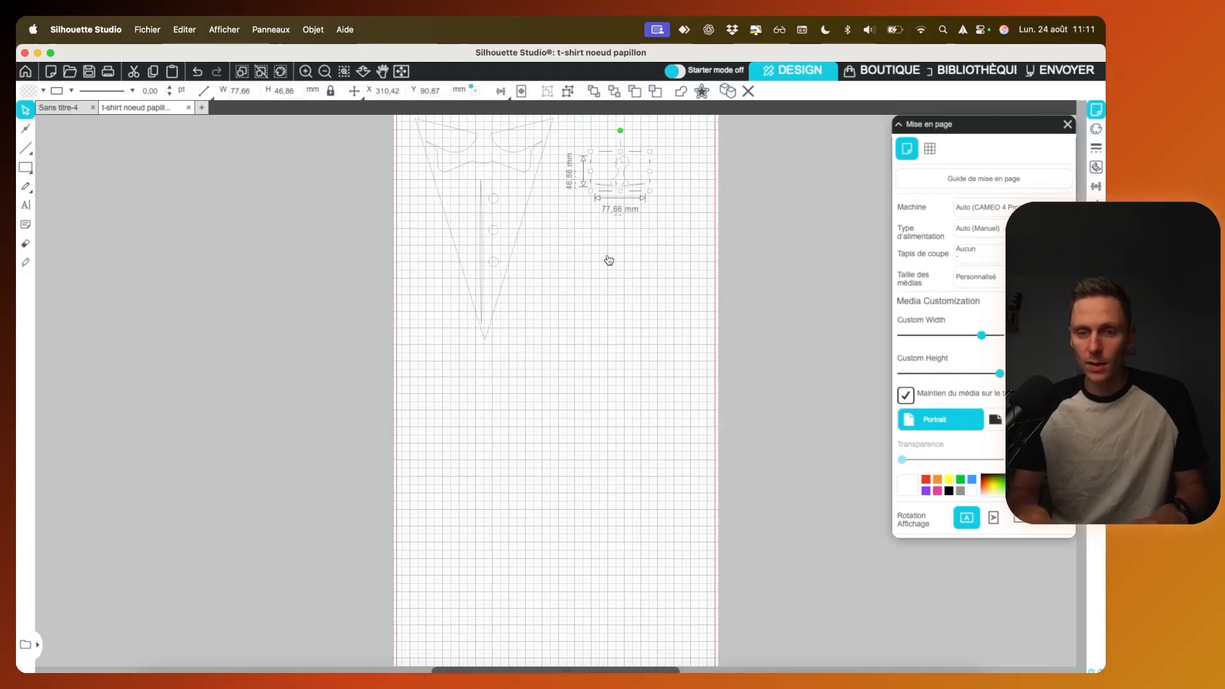
pyautogui.scroll(4, 610, 261)
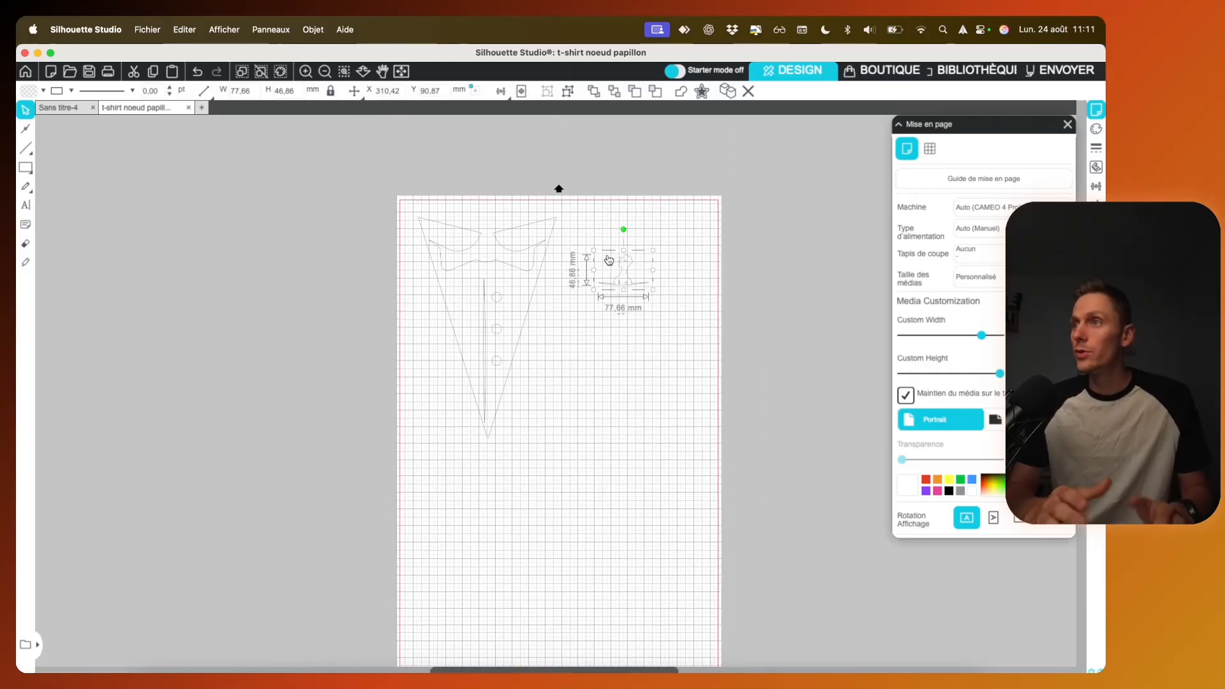
pyautogui.moveTo(609, 261); pyautogui.dragTo(688, 228)
# Step: Rotate the tuxedo front 90° counter-clockwise and place it in the page's upper-left corner, beside the chicken
pyautogui.click(542, 265)
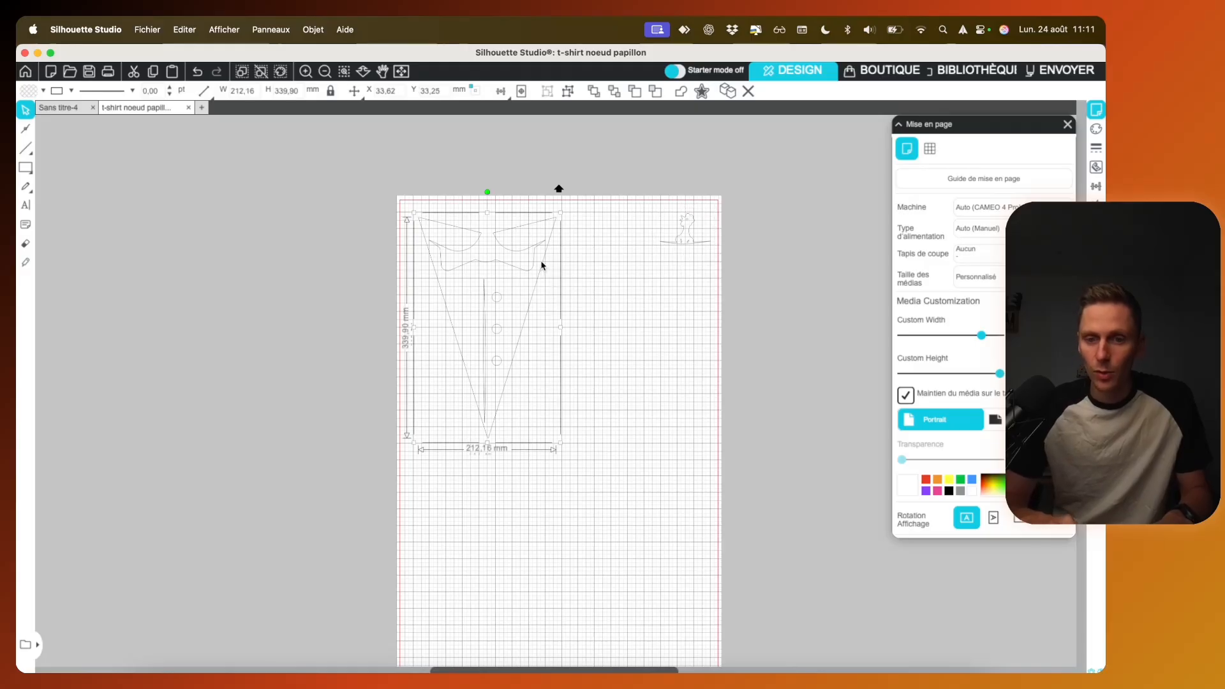
pyautogui.moveTo(487, 192); pyautogui.dragTo(456, 283)
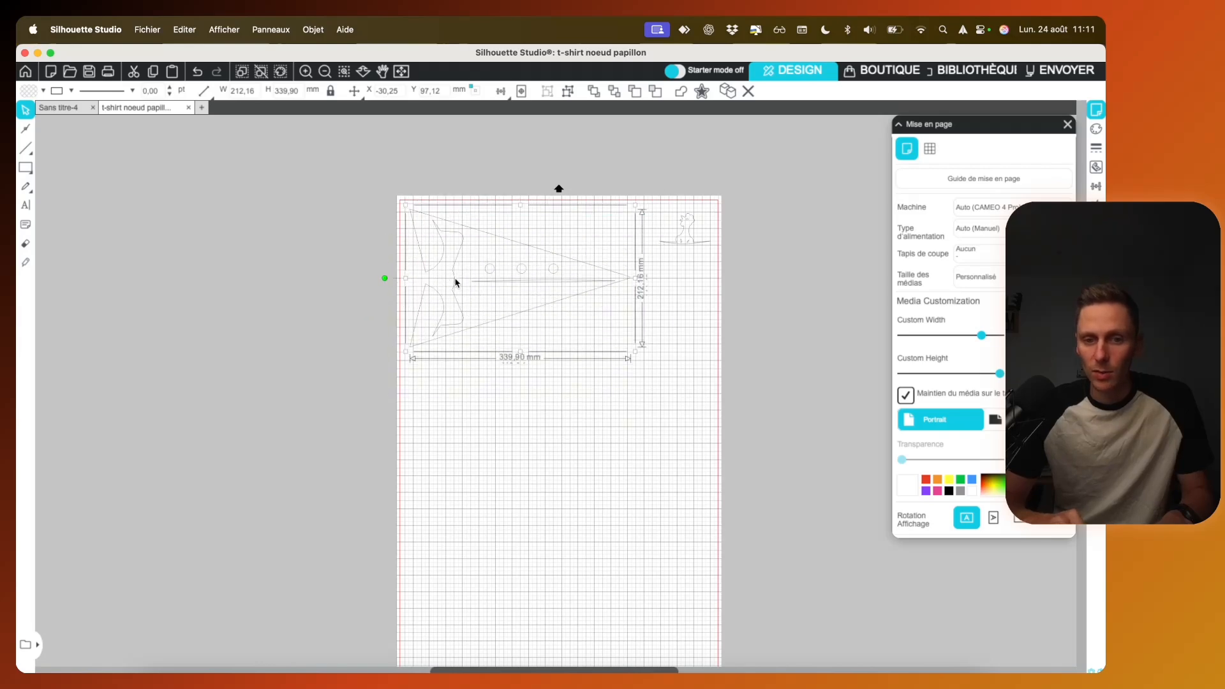
pyautogui.click(673, 383)
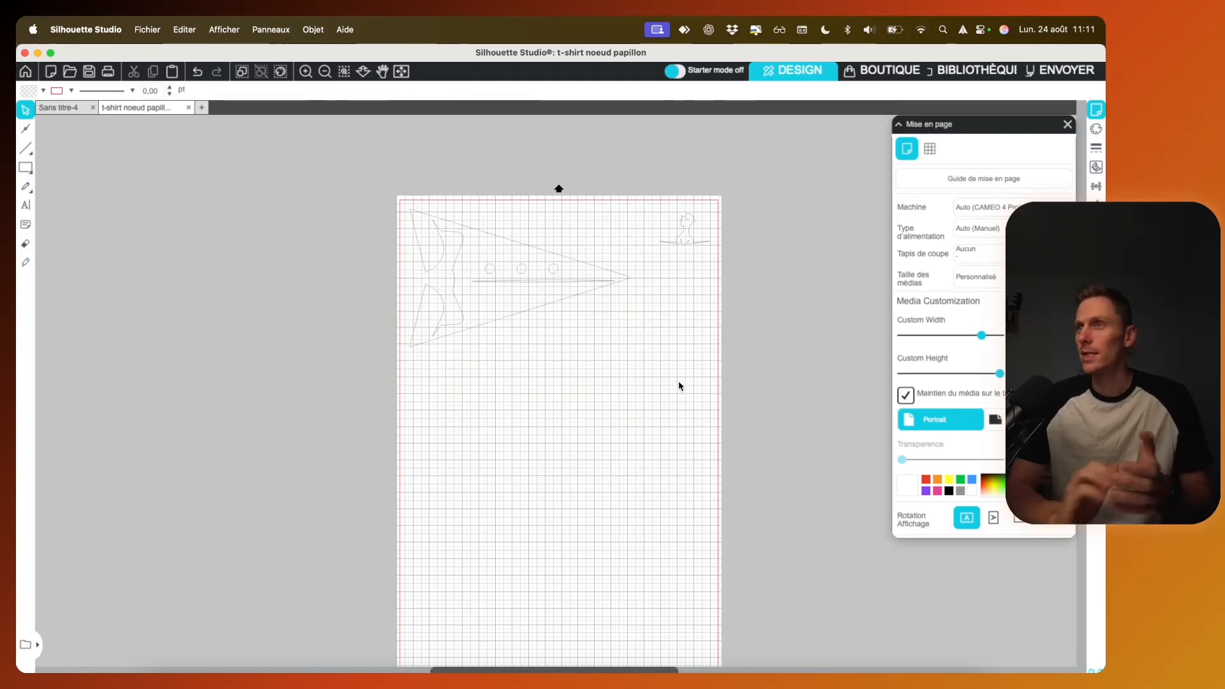
# Step: Select both the tuxedo front and the chicken and set their line thickness to 3 pt
pyautogui.press('super+a')
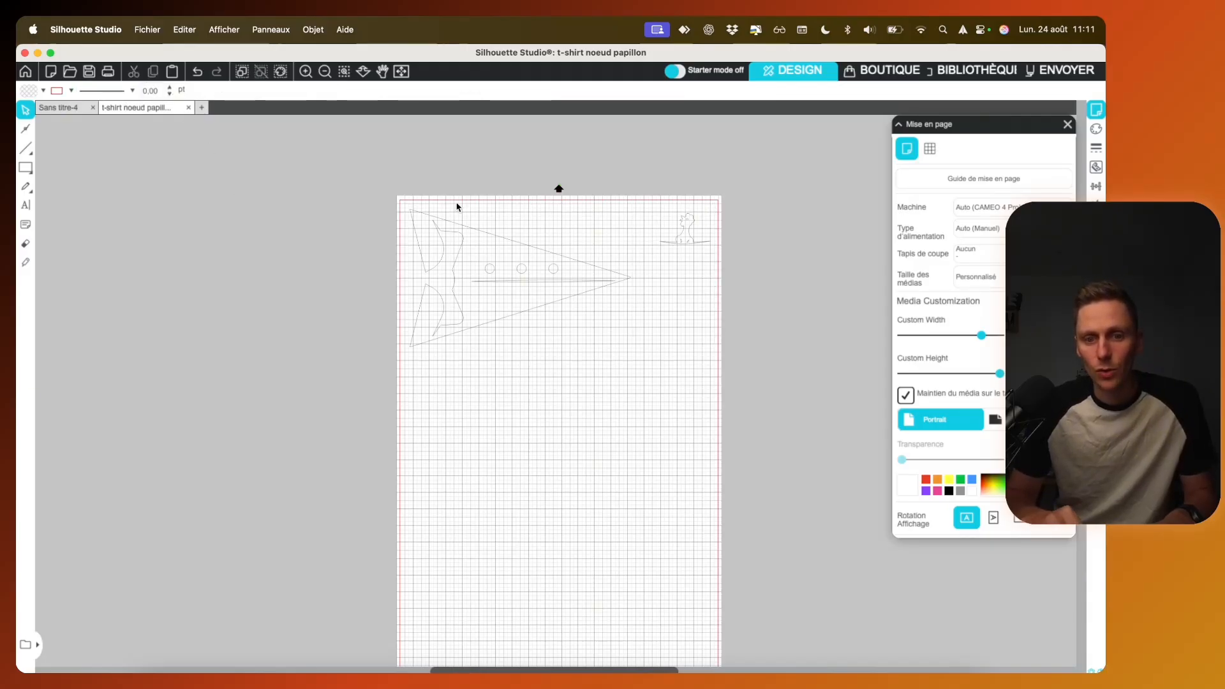
pyautogui.click(471, 233)
pyautogui.moveTo(441, 187); pyautogui.dragTo(749, 389)
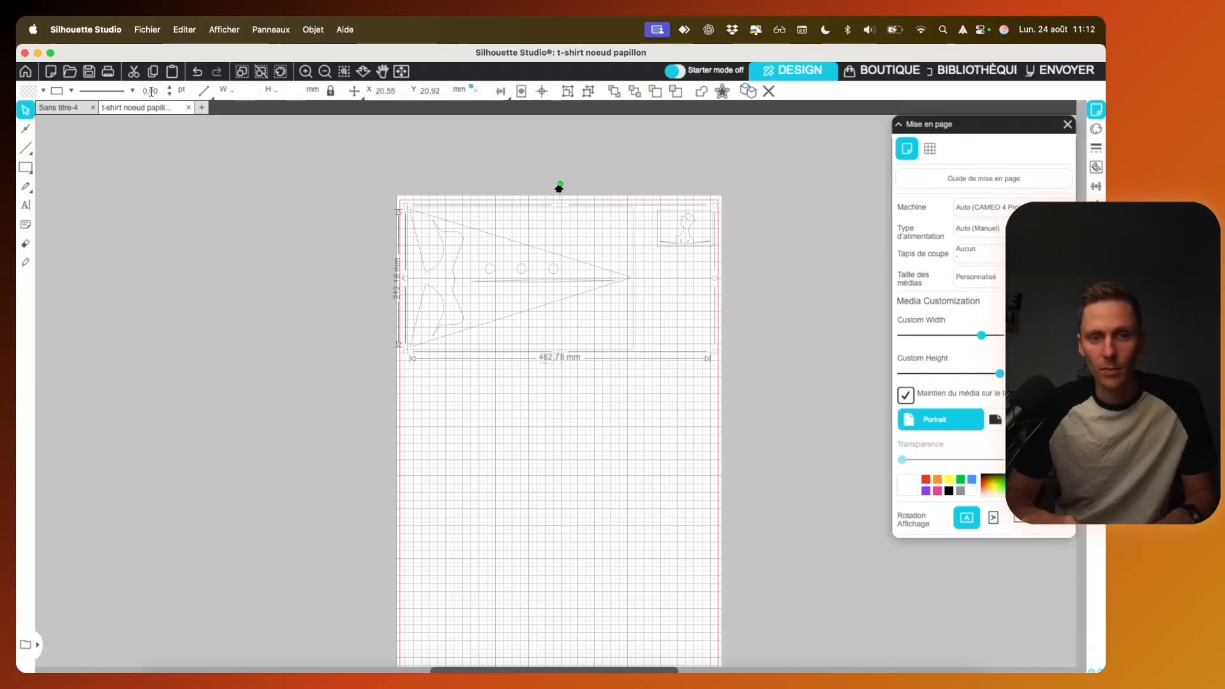
pyautogui.moveTo(158, 89); pyautogui.dragTo(132, 90)
pyautogui.write('3')
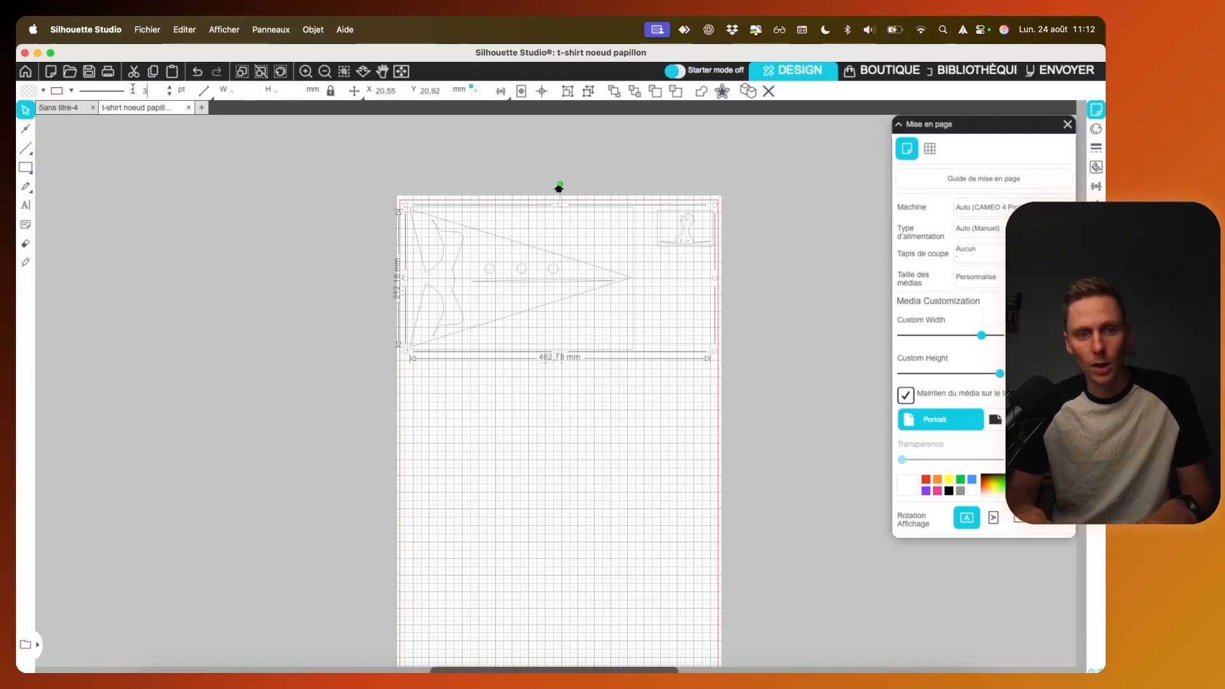
pyautogui.press('Return')
pyautogui.click(279, 328)
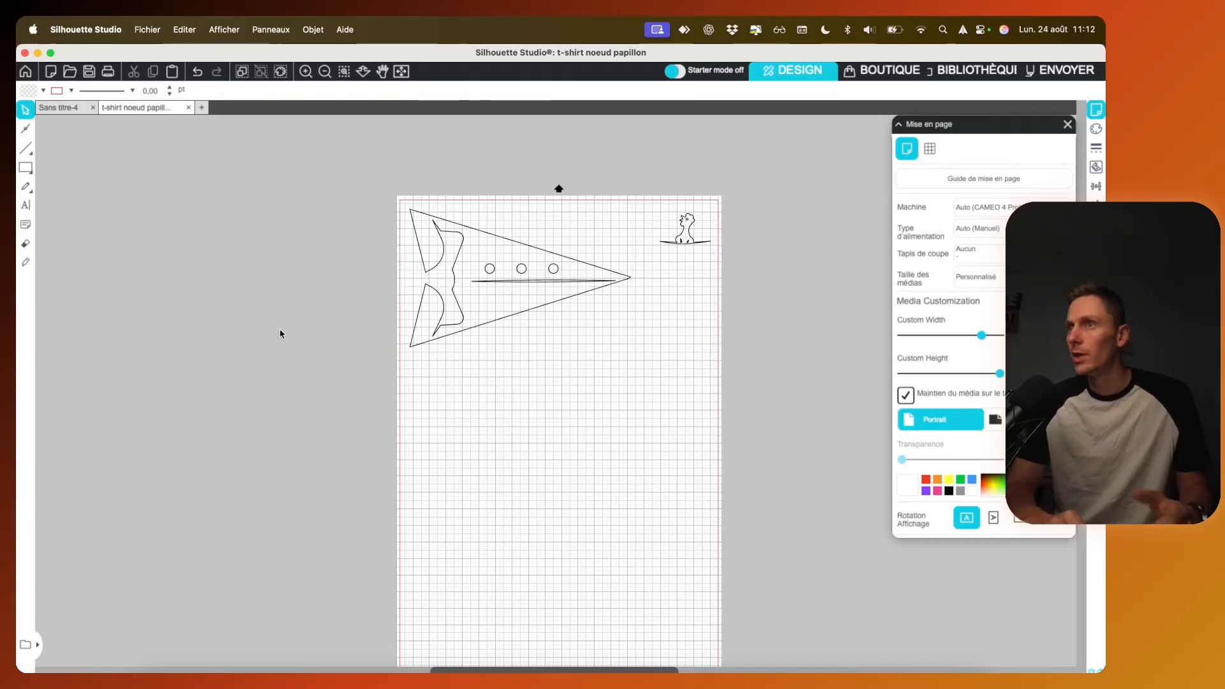
# Step: Try a yellow line colour on the tuxedo front and return its lines to black
pyautogui.click(547, 309)
pyautogui.click(70, 93)
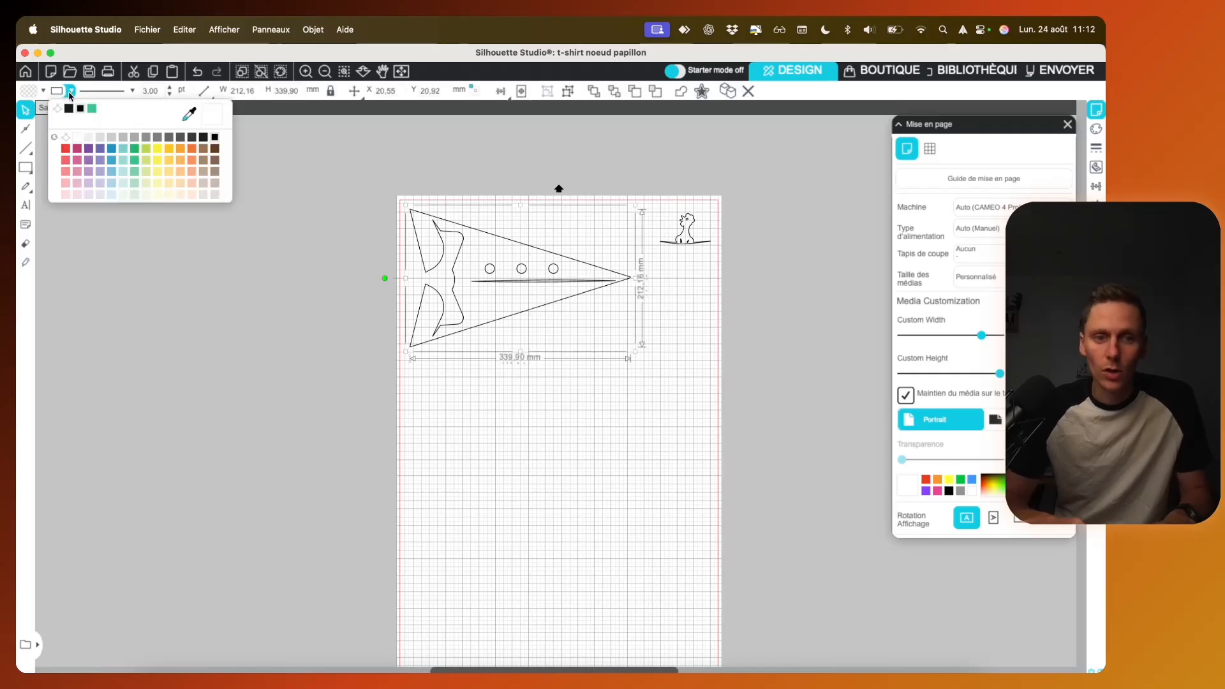
pyautogui.click(170, 151)
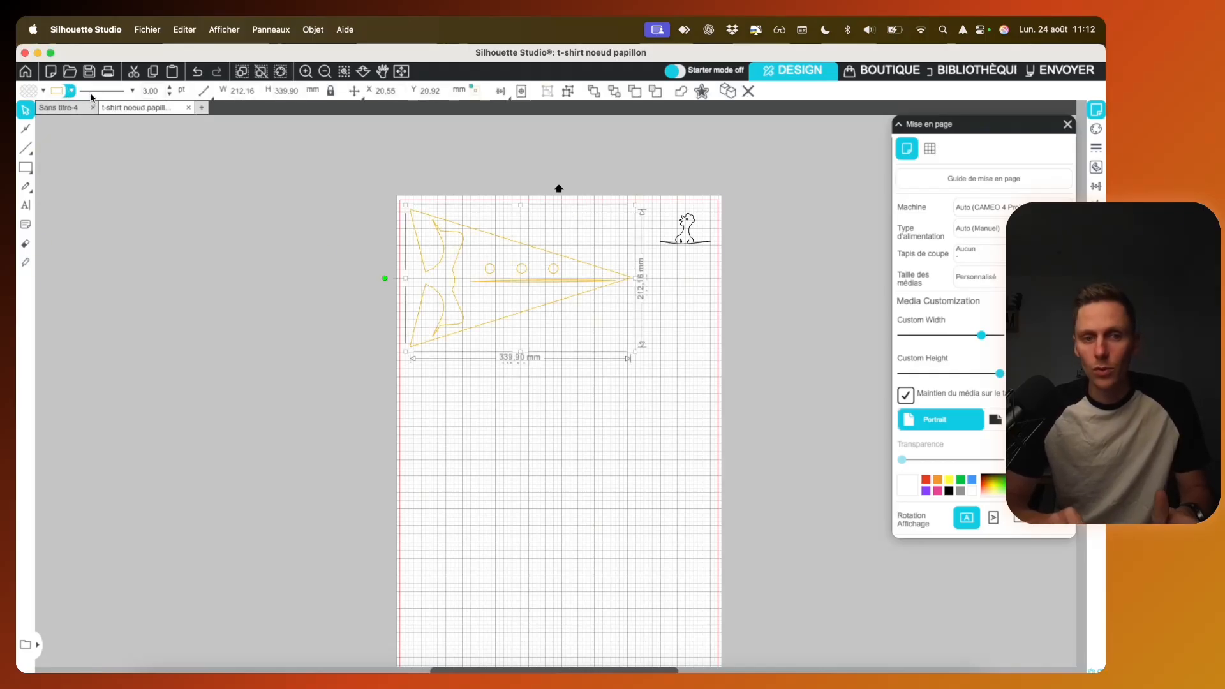
pyautogui.click(70, 90)
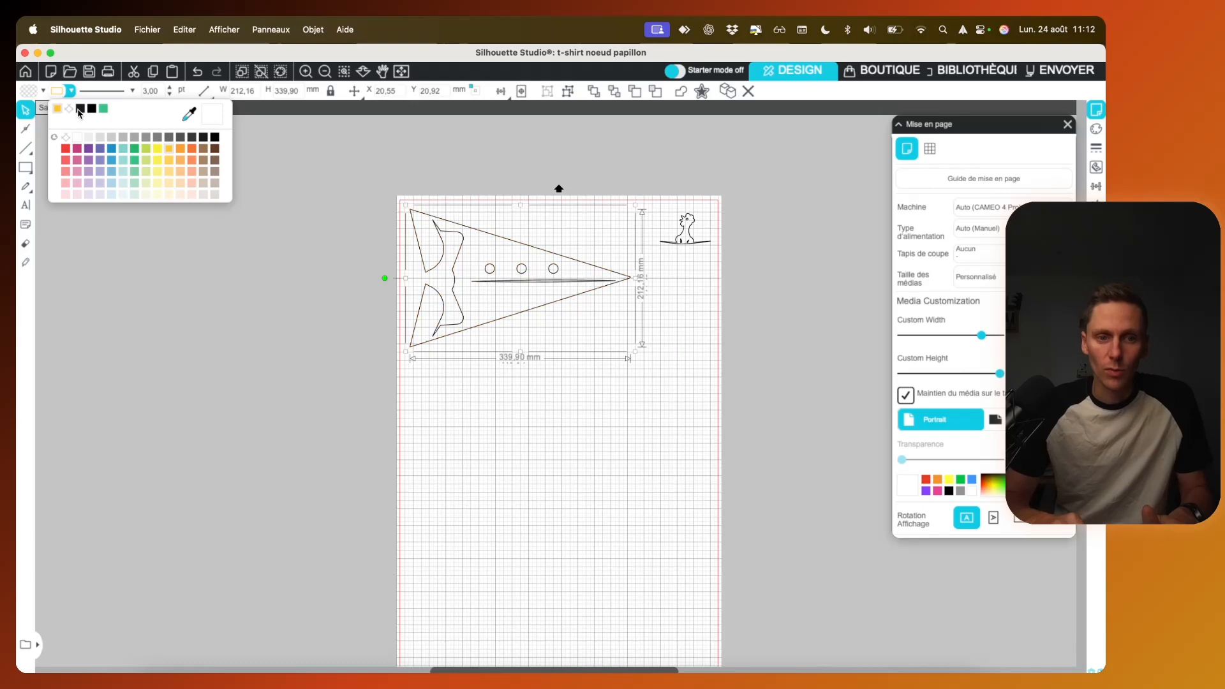
pyautogui.click(78, 111)
pyautogui.click(267, 297)
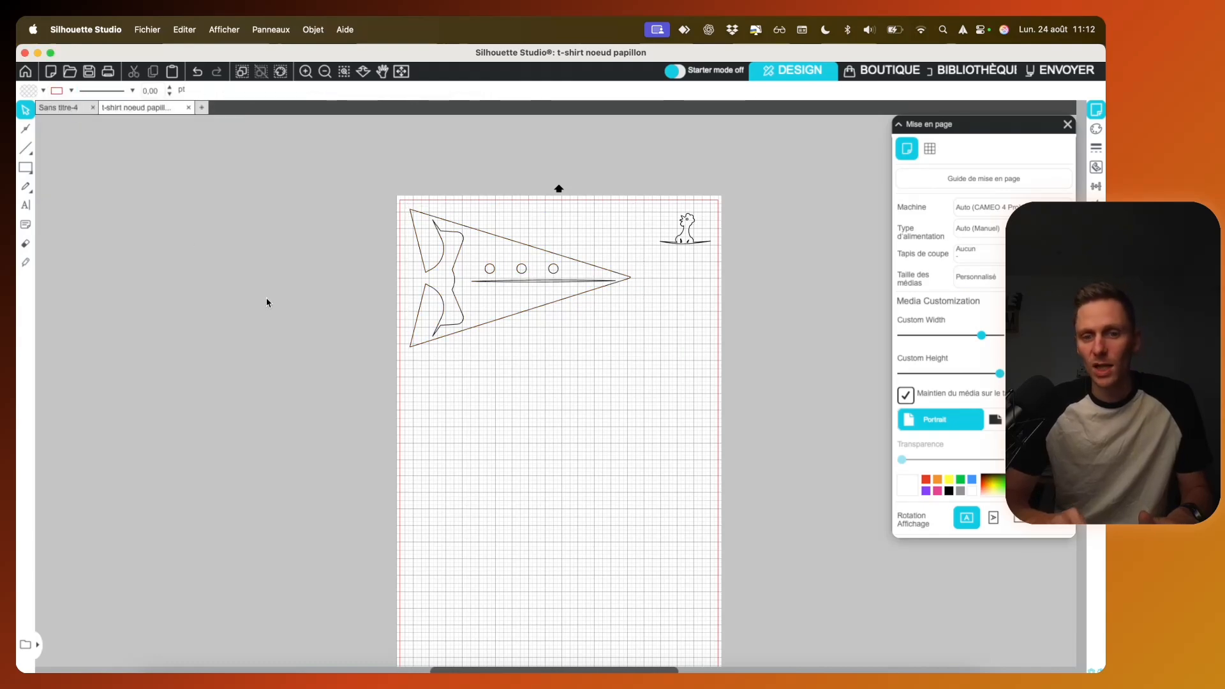
# Step: Move the chicken motif slightly closer to the tuxedo front
pyautogui.moveTo(688, 248); pyautogui.dragTo(679, 248)
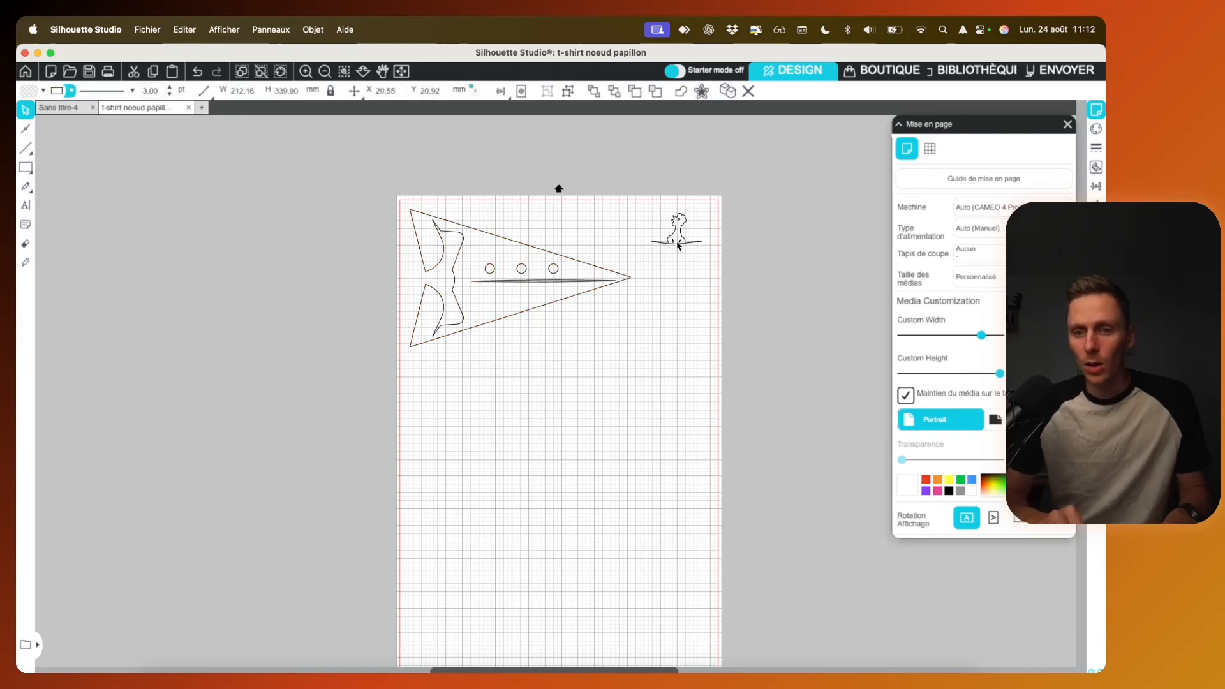
pyautogui.click(649, 262)
# Step: Duplicate the tuxedo front and nest the copy directly below the original, rotated 180°
pyautogui.click(527, 284)
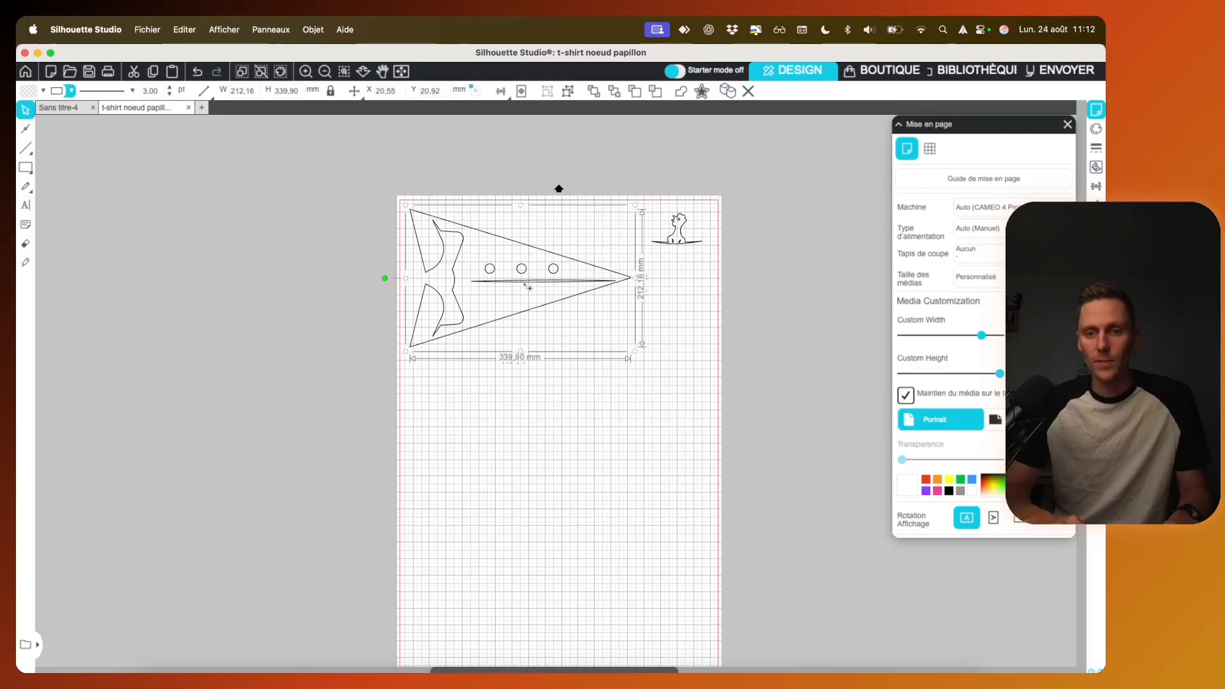
pyautogui.rightClick(524, 282)
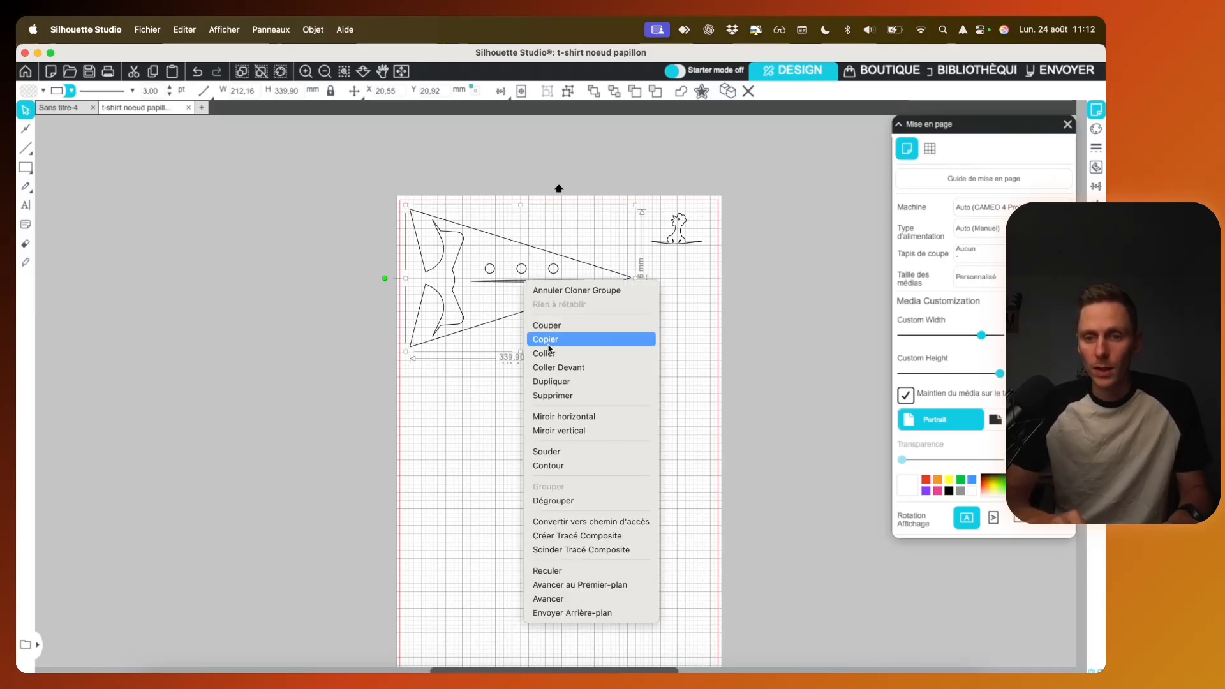
pyautogui.click(552, 382)
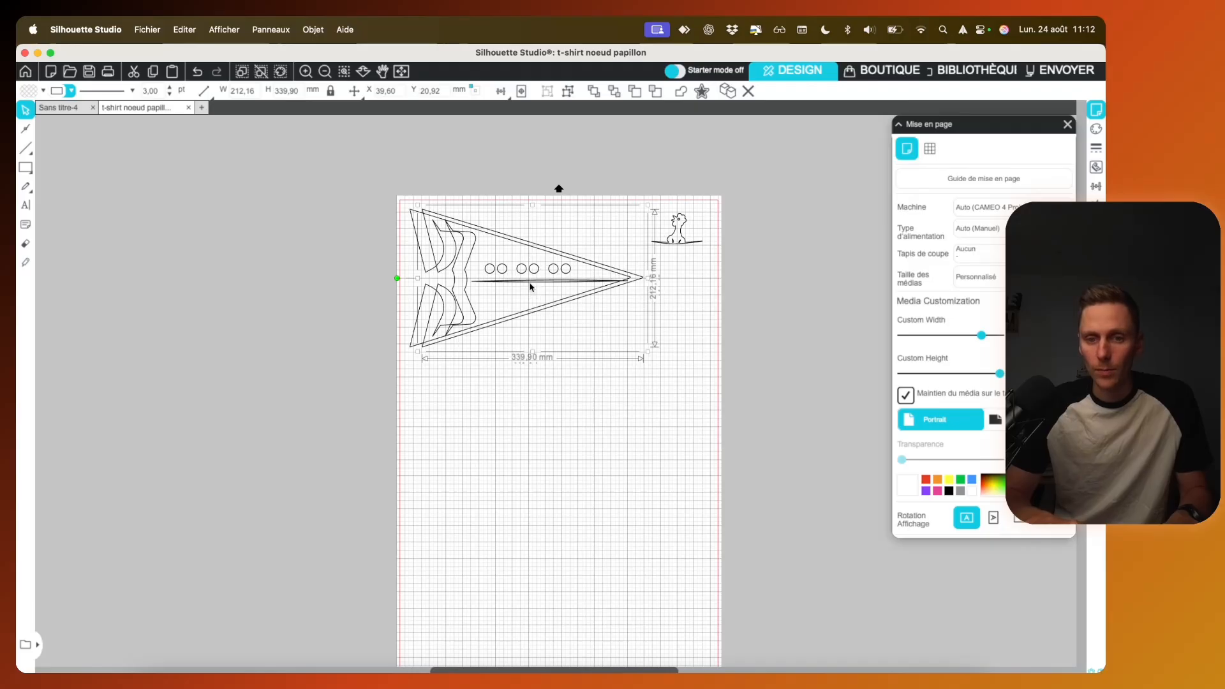
pyautogui.moveTo(530, 287); pyautogui.dragTo(531, 385)
pyautogui.moveTo(396, 376); pyautogui.dragTo(612, 370)
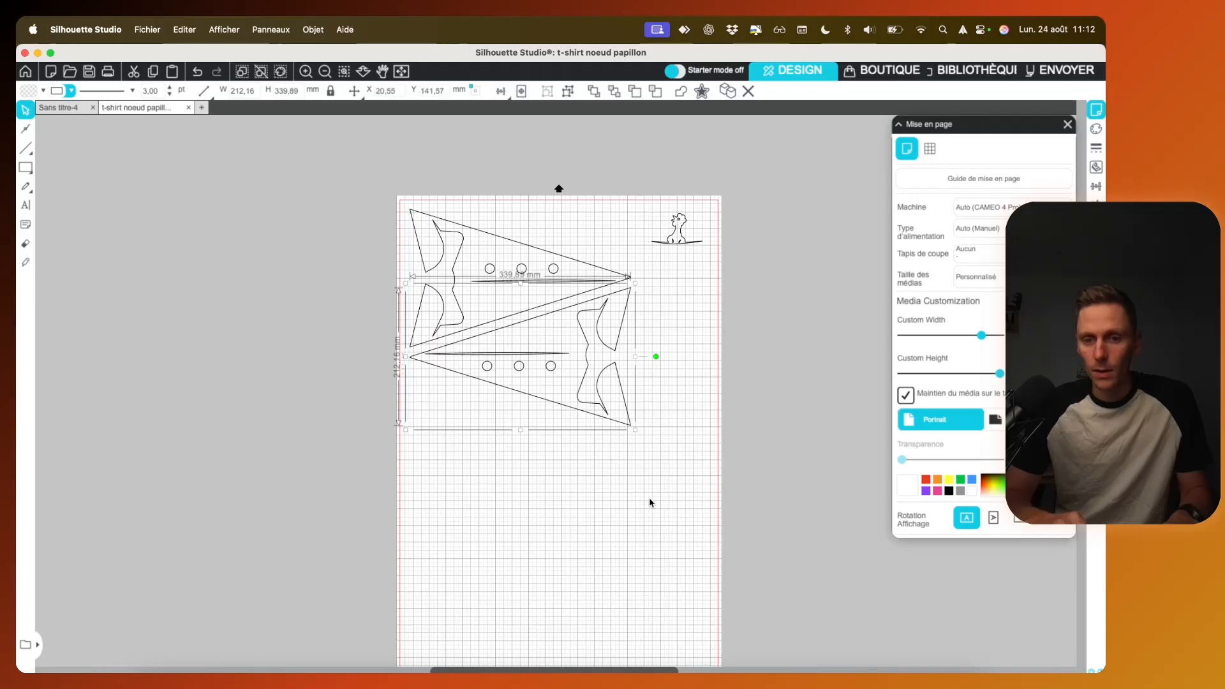
# Step: Duplicate the two nested tuxedo fronts together and place the copied pair directly below the originals
pyautogui.press('super+a')
pyautogui.click(582, 529)
pyautogui.moveTo(582, 529); pyautogui.dragTo(438, 293)
pyautogui.rightClick(461, 293)
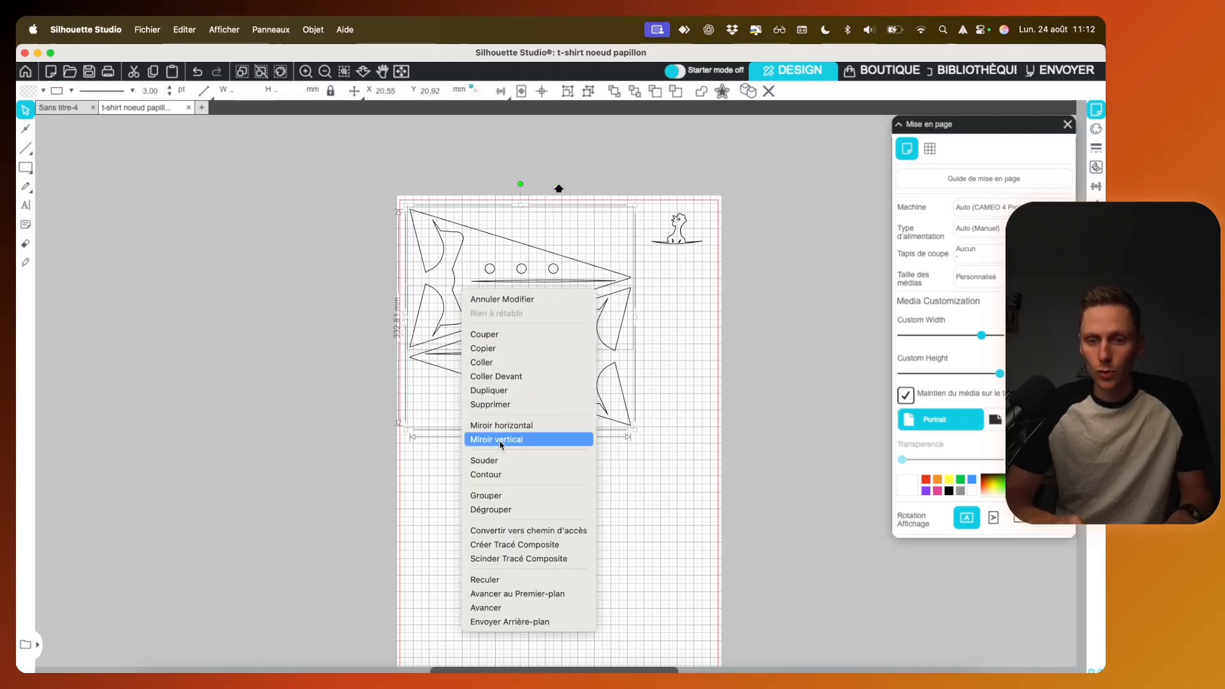
pyautogui.click(503, 390)
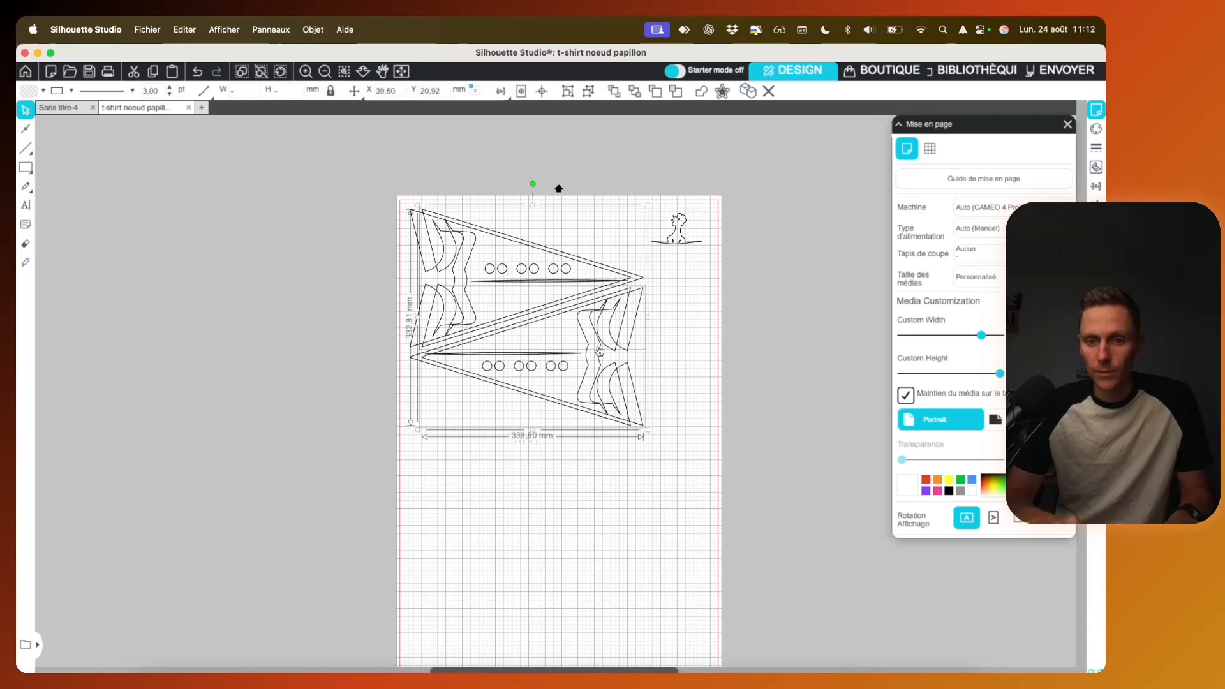
pyautogui.moveTo(600, 348); pyautogui.dragTo(586, 505)
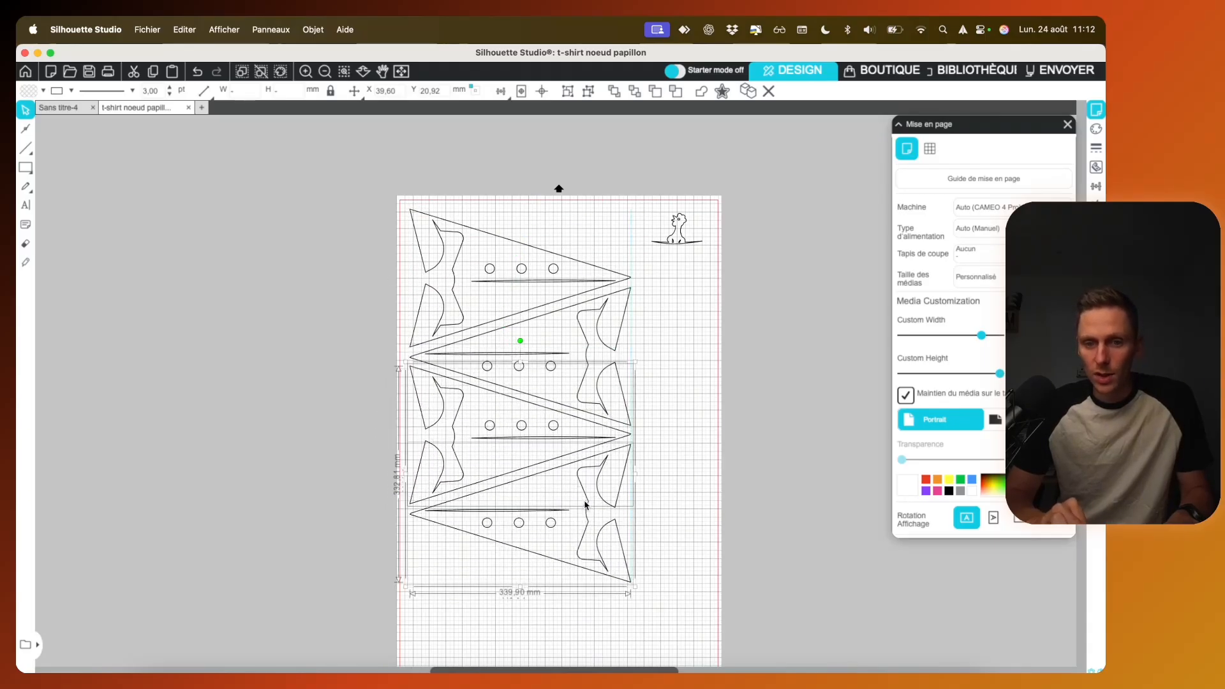
pyautogui.moveTo(586, 505); pyautogui.dragTo(586, 505)
pyautogui.click(659, 500)
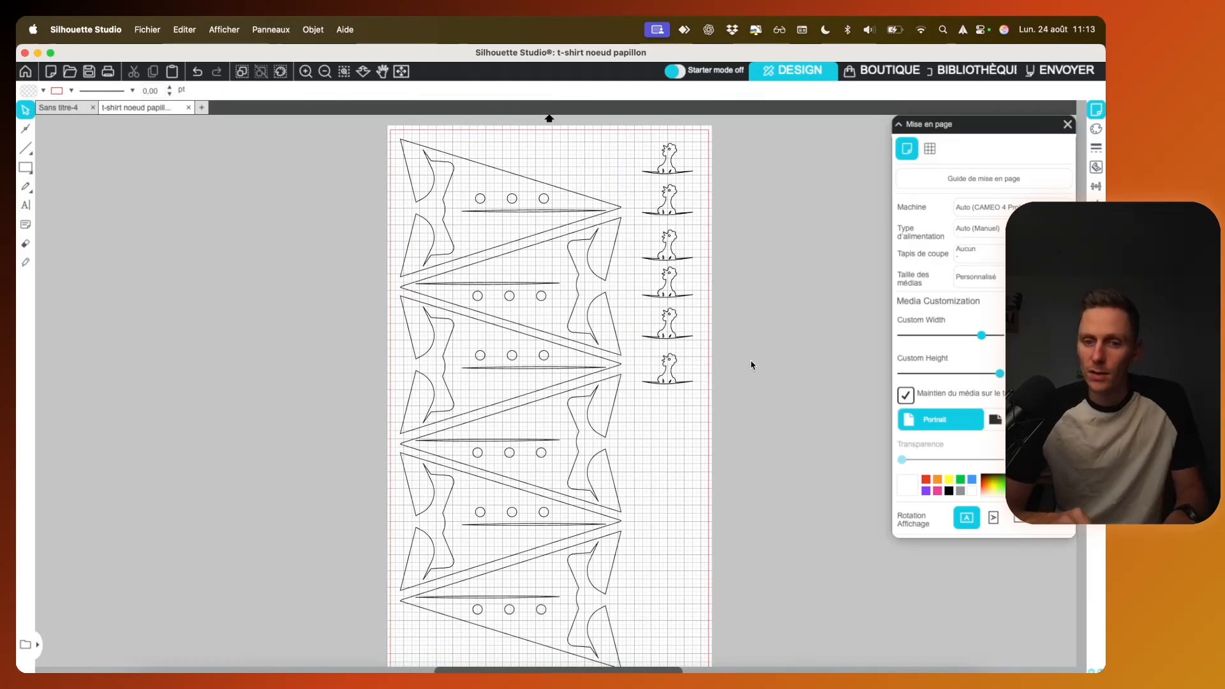
# Step: Select all the tuxedo fronts and chickens and mirror the whole layout horizontally
pyautogui.scroll(-2, 746, 390)
pyautogui.scroll(2, 748, 395)
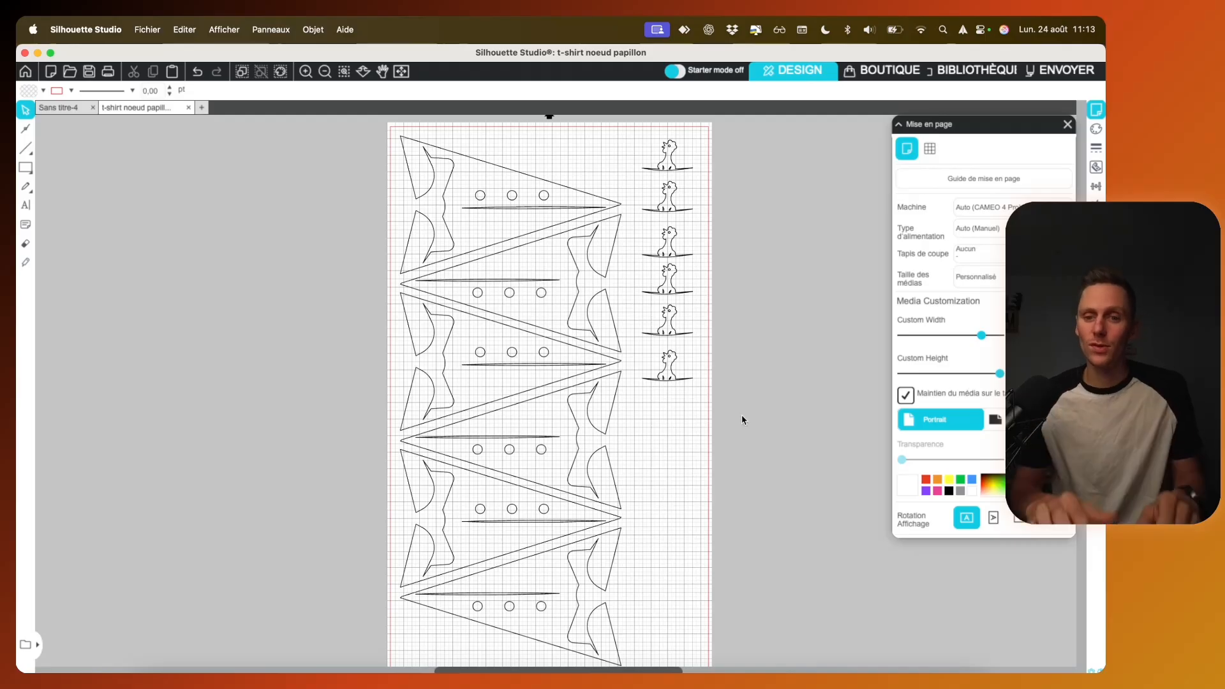
pyautogui.press('super+minus')
pyautogui.moveTo(672, 598); pyautogui.dragTo(427, 216)
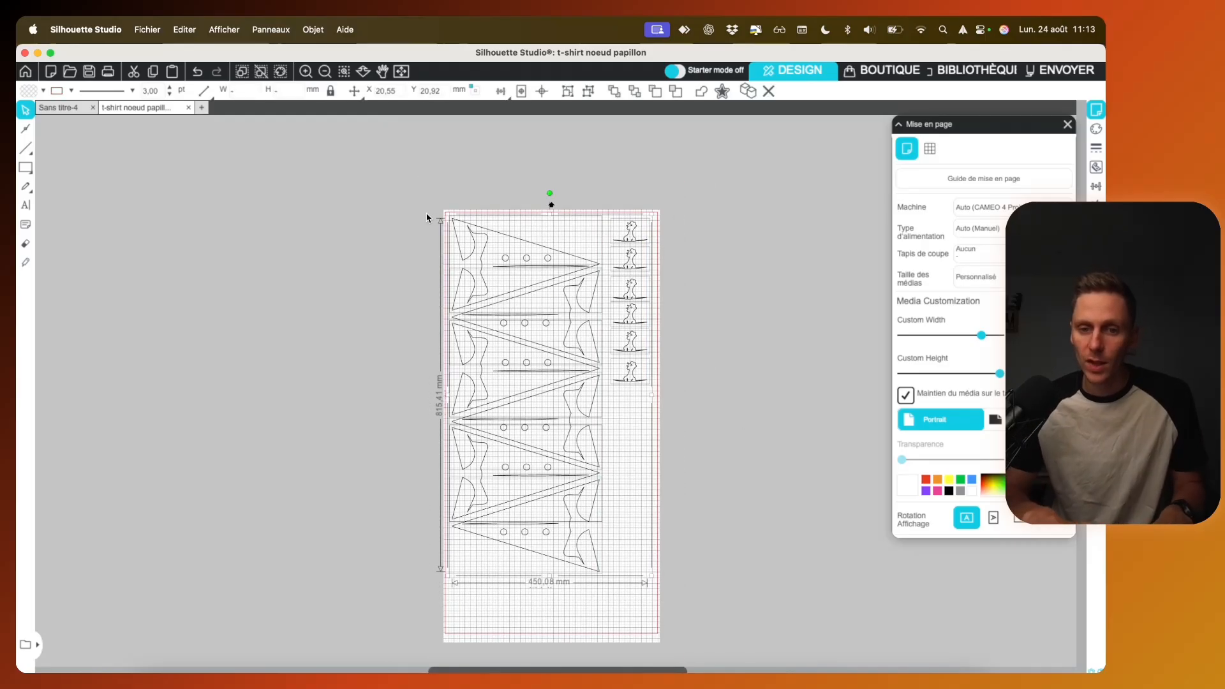
pyautogui.rightClick(483, 256)
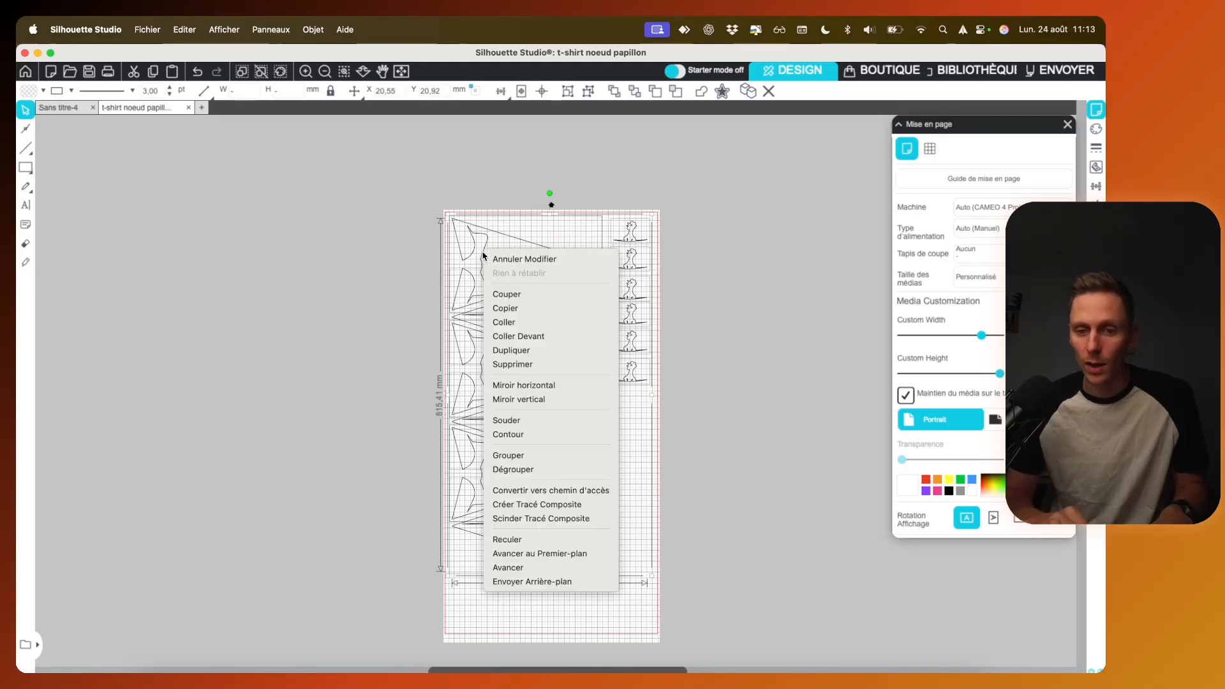
pyautogui.click(531, 386)
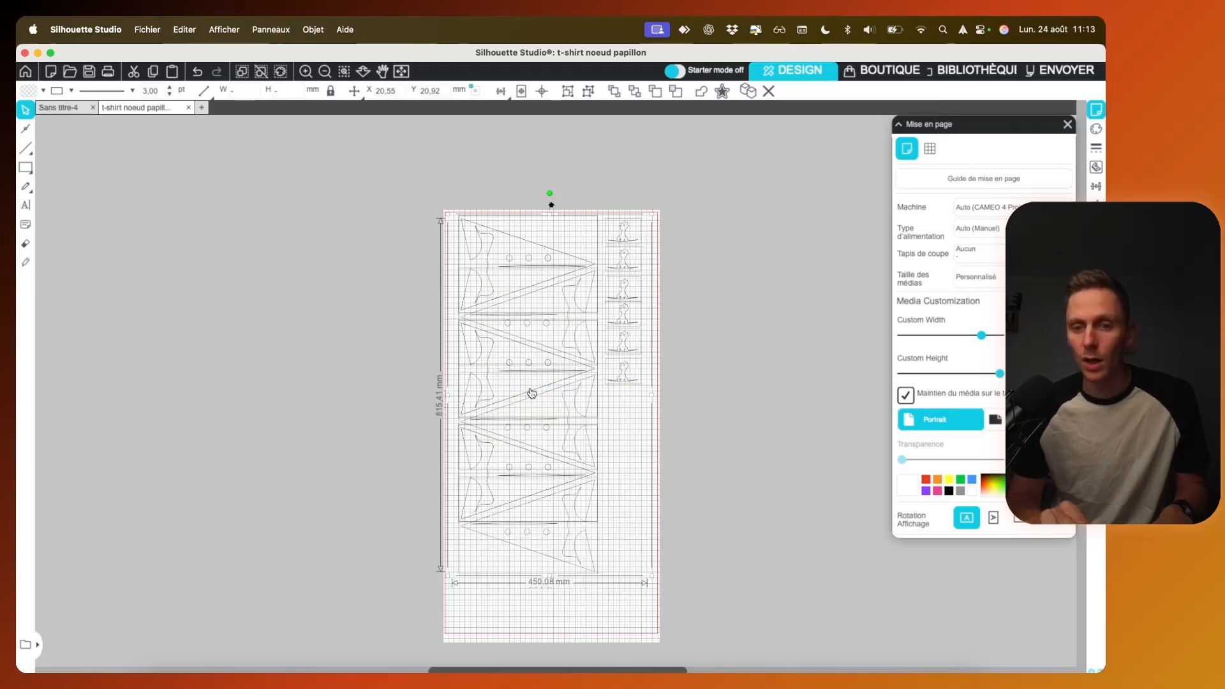
pyautogui.click(696, 363)
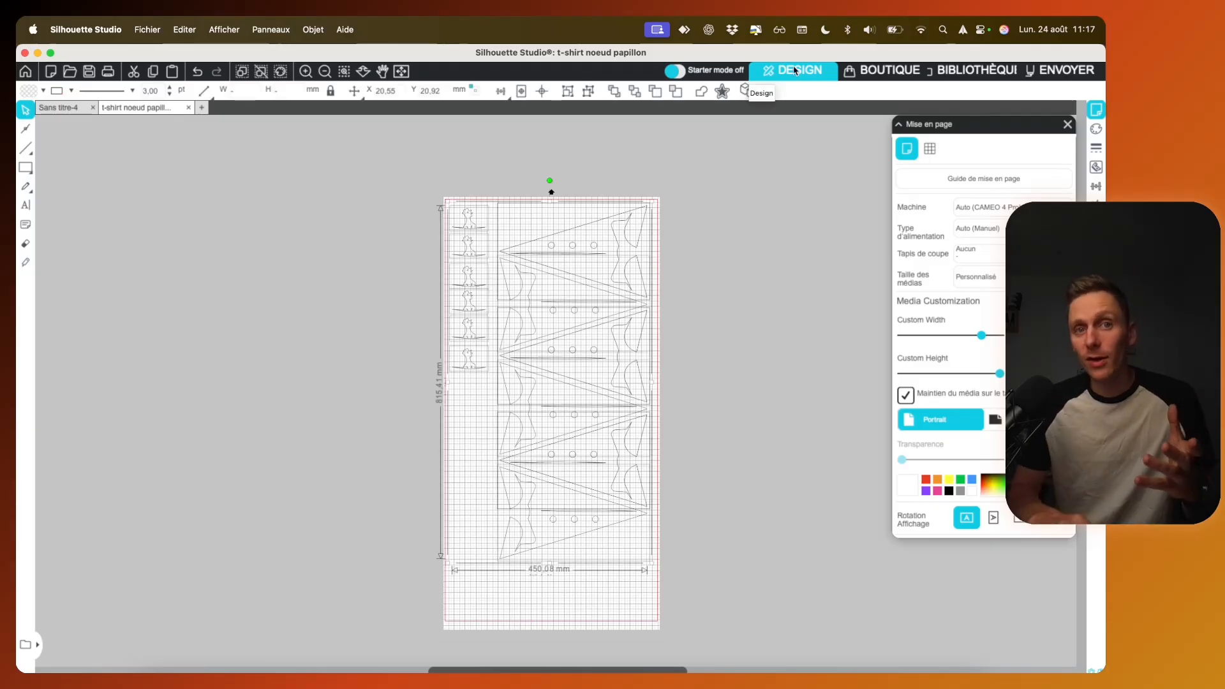
# Step: Open the cutting setup for sending the design and check the Cameo 4 Pro cutter and the available material types
pyautogui.click(1055, 75)
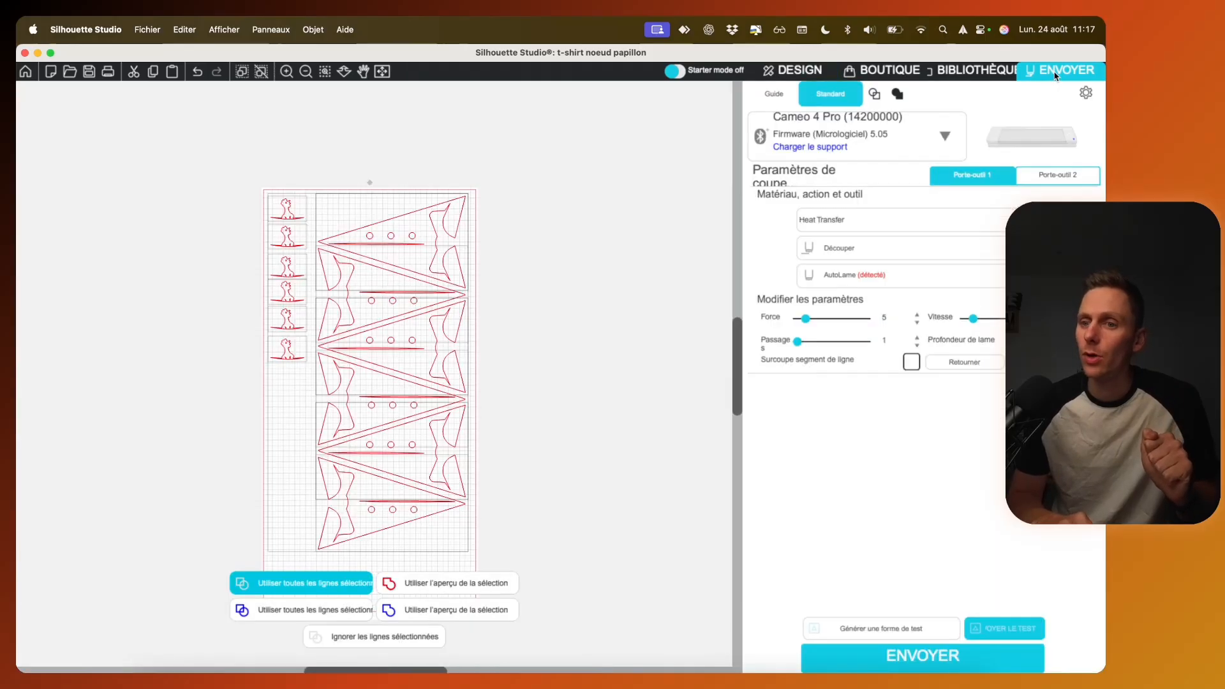
pyautogui.click(820, 136)
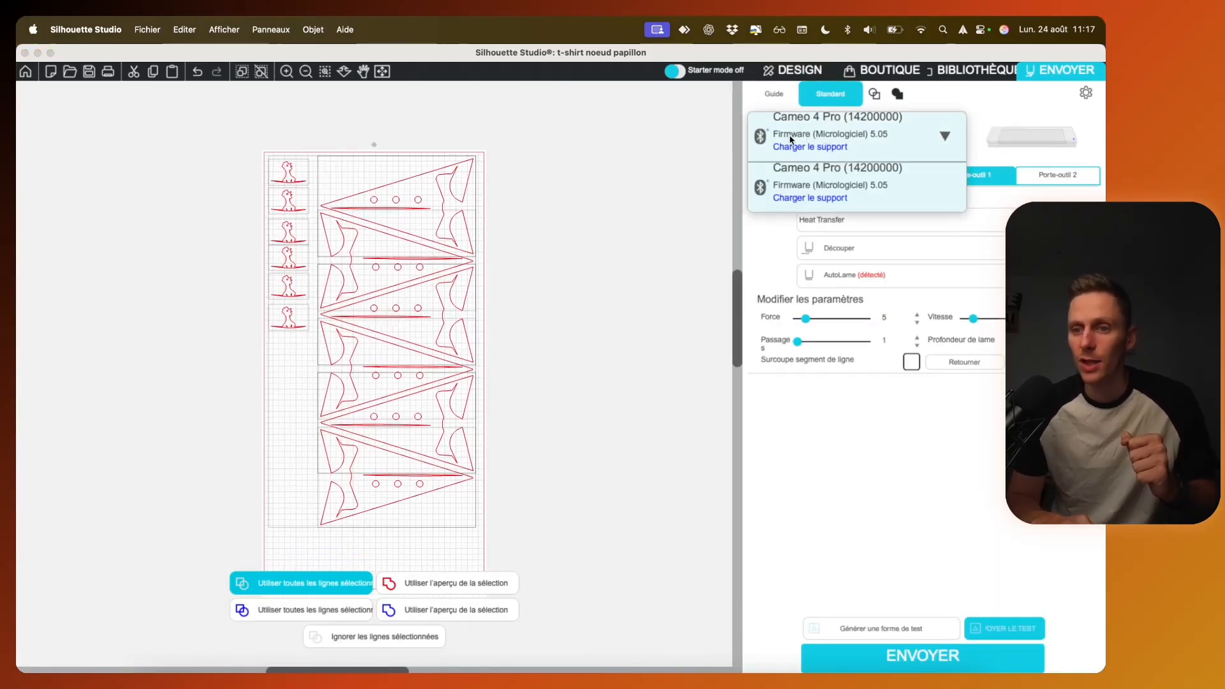
pyautogui.click(795, 136)
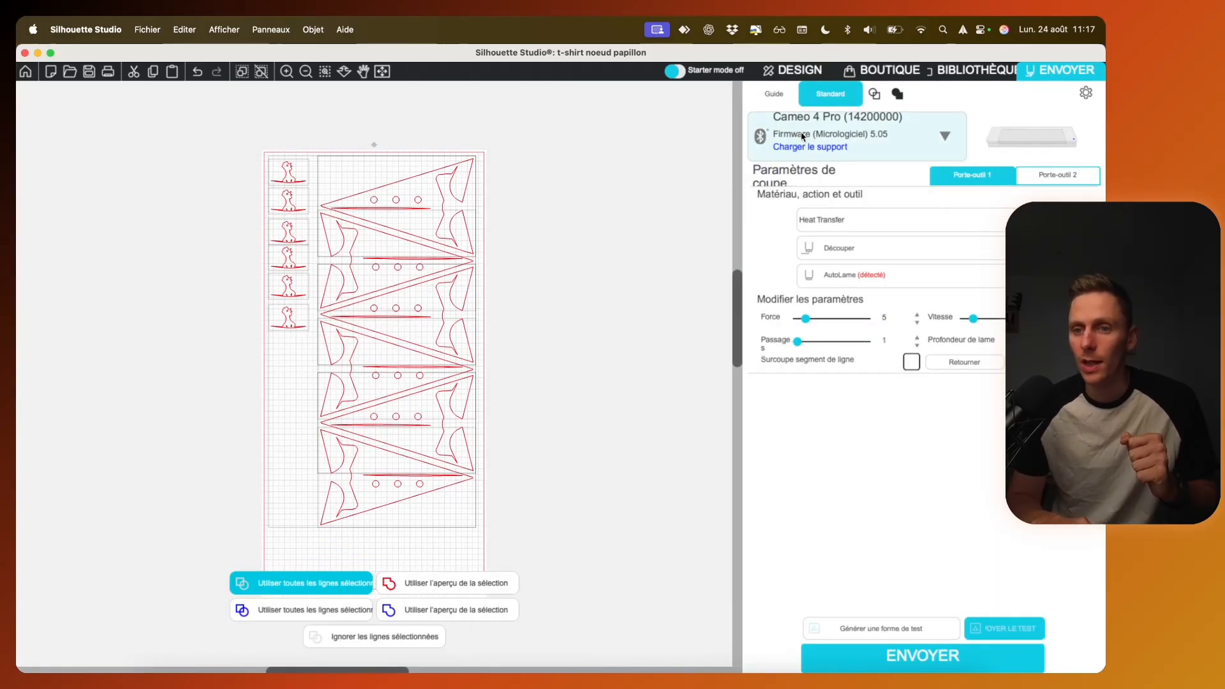
pyautogui.click(840, 226)
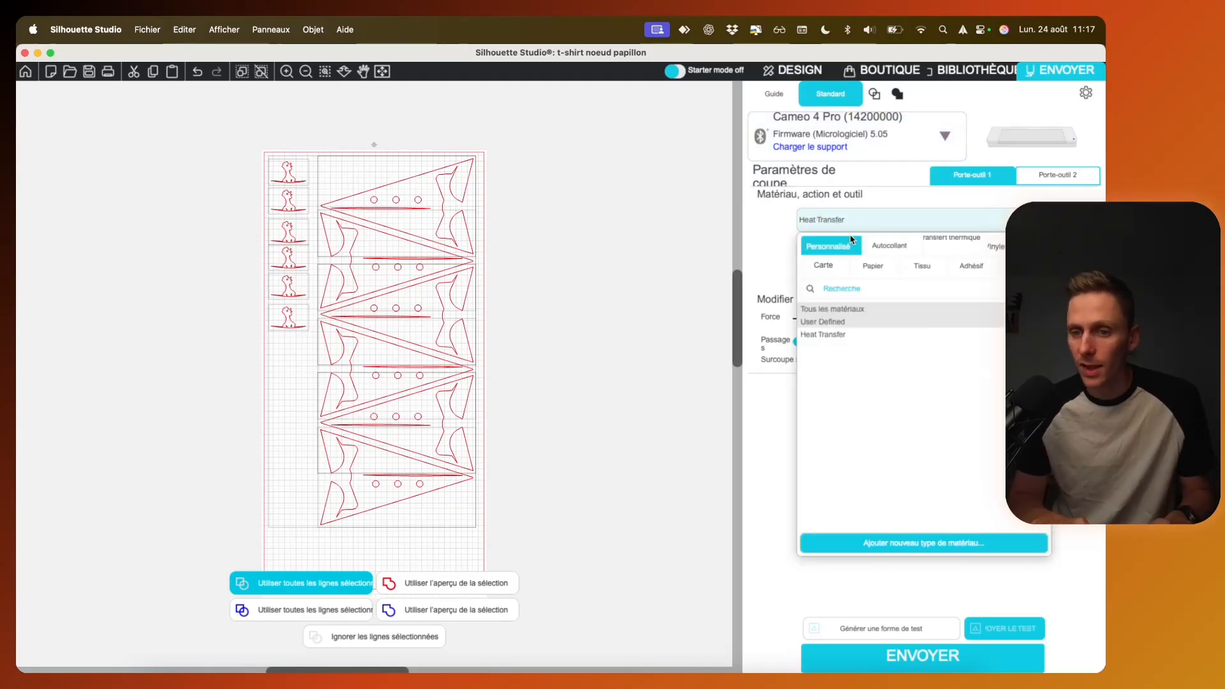
pyautogui.click(776, 265)
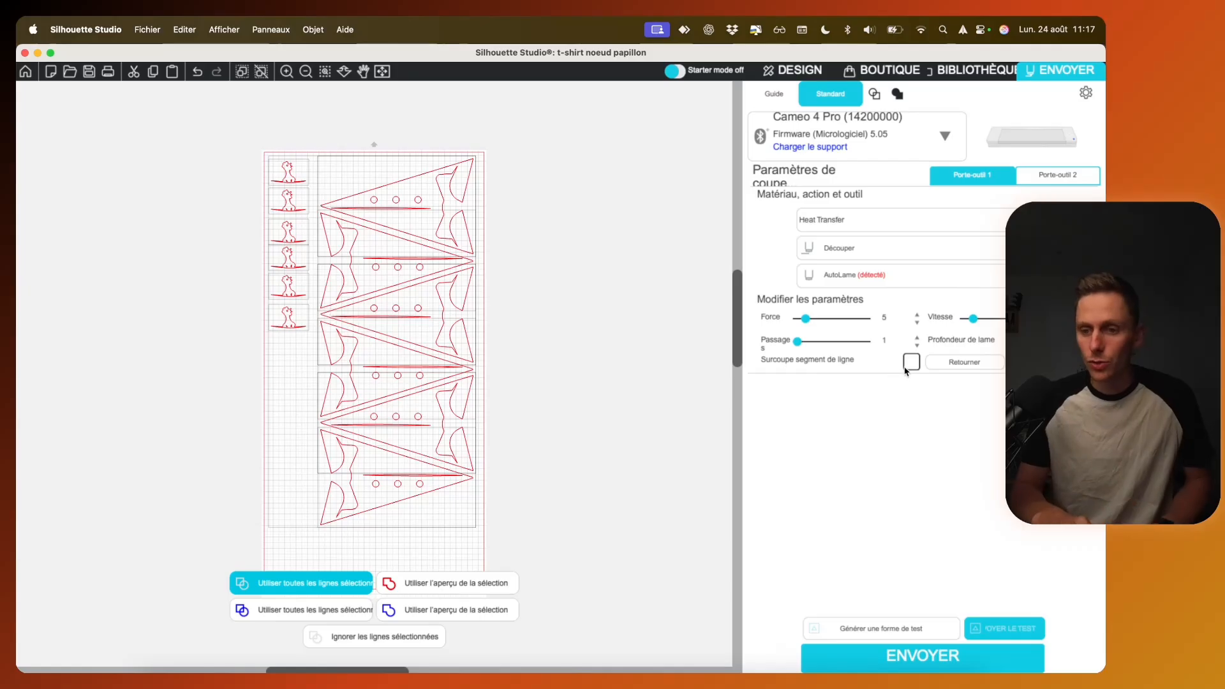
# Step: Generate a test cut shape on the page and remove it again
pyautogui.click(891, 636)
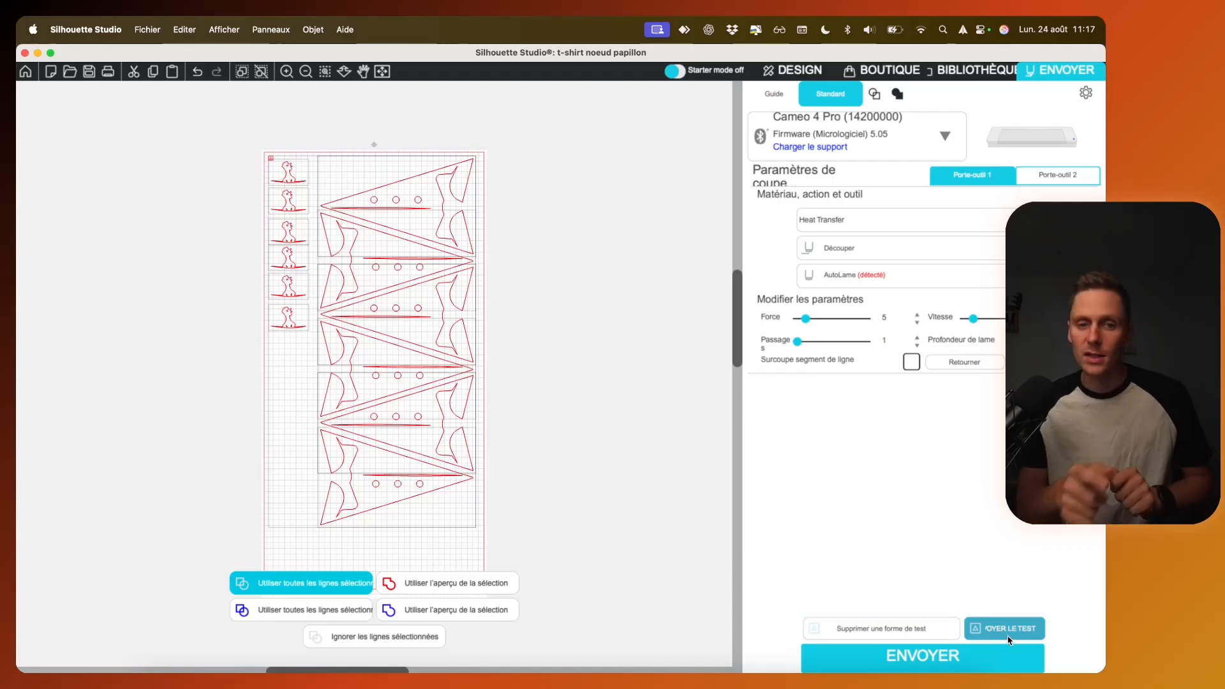
pyautogui.click(927, 632)
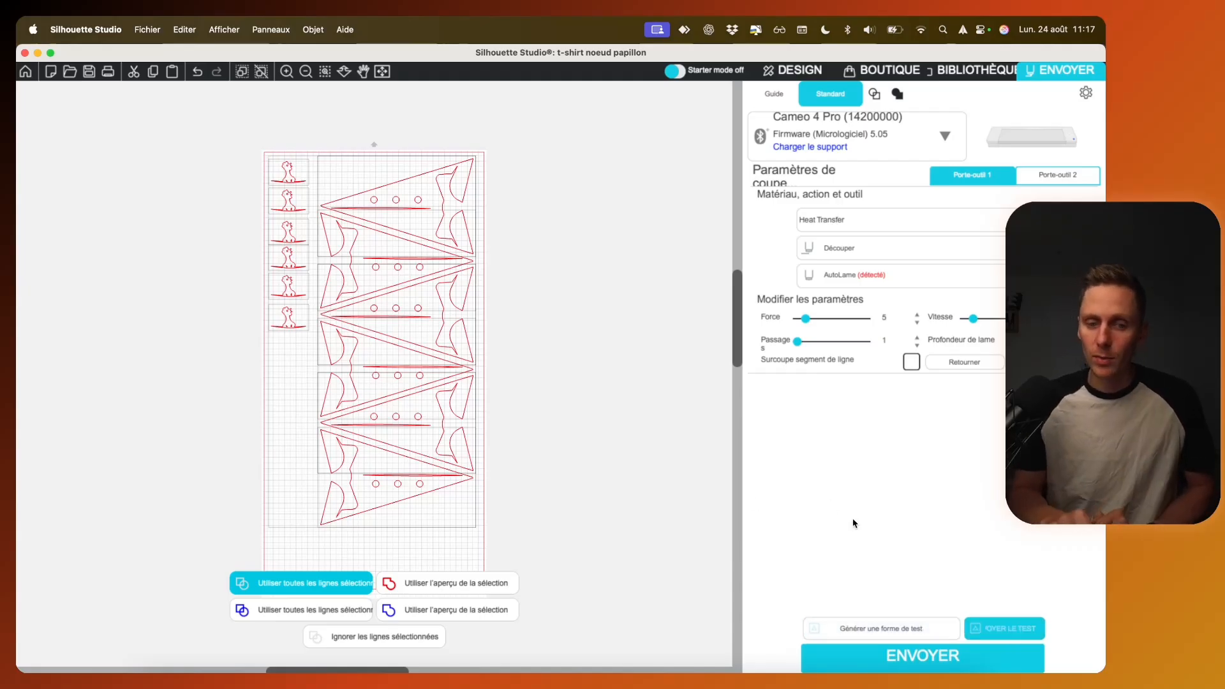